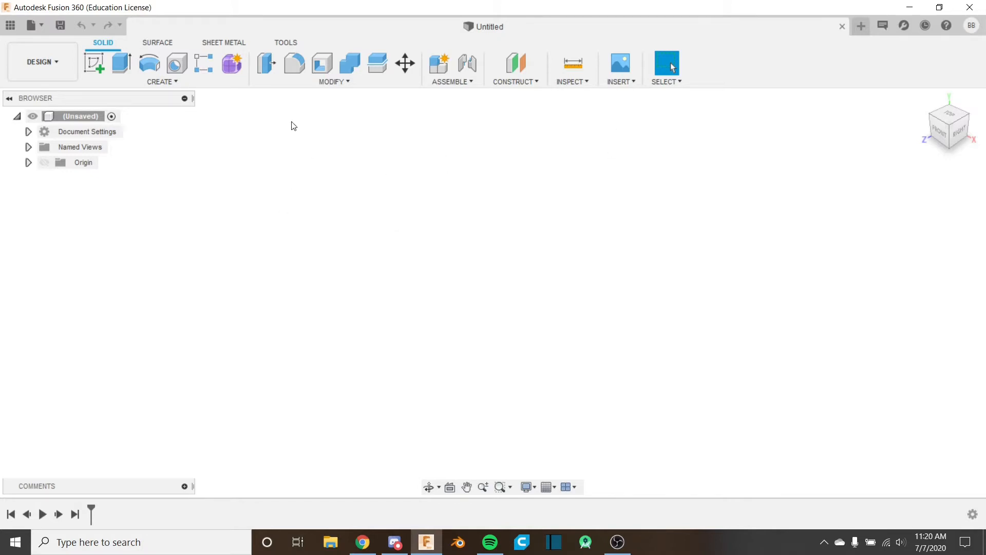
click(198, 82)
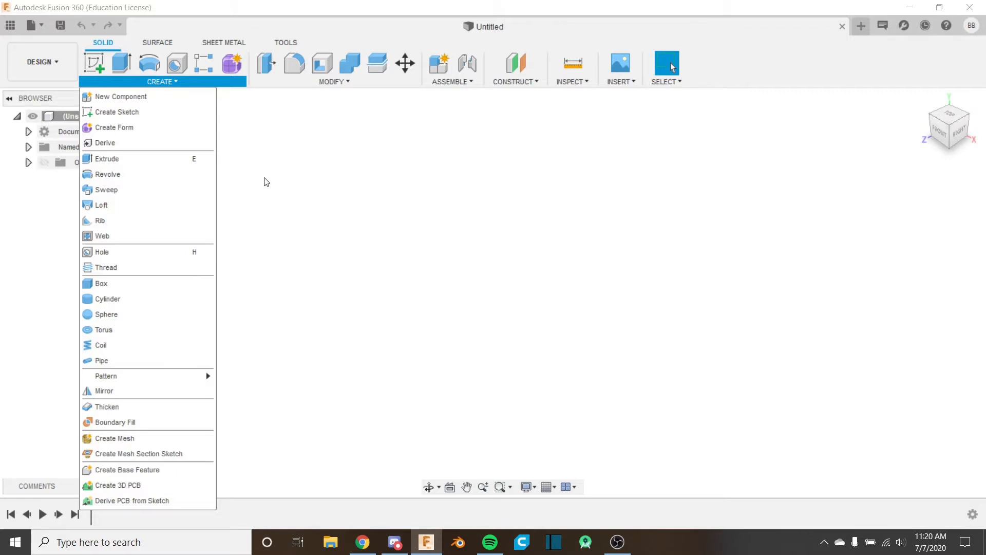
click(266, 182)
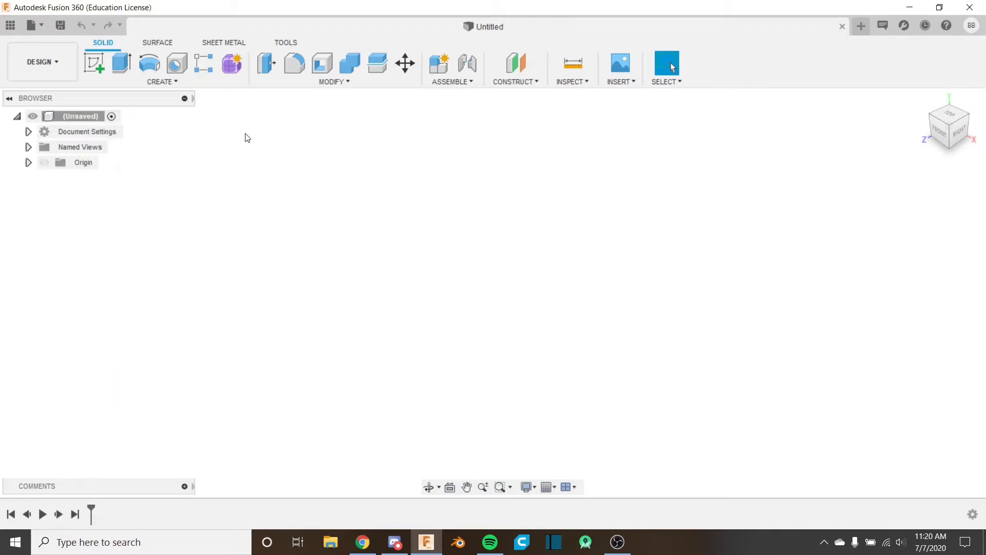
Sketch a 50 mm diameter circle centred on the origin on the horizontal plane and finish the sketch
click(98, 64)
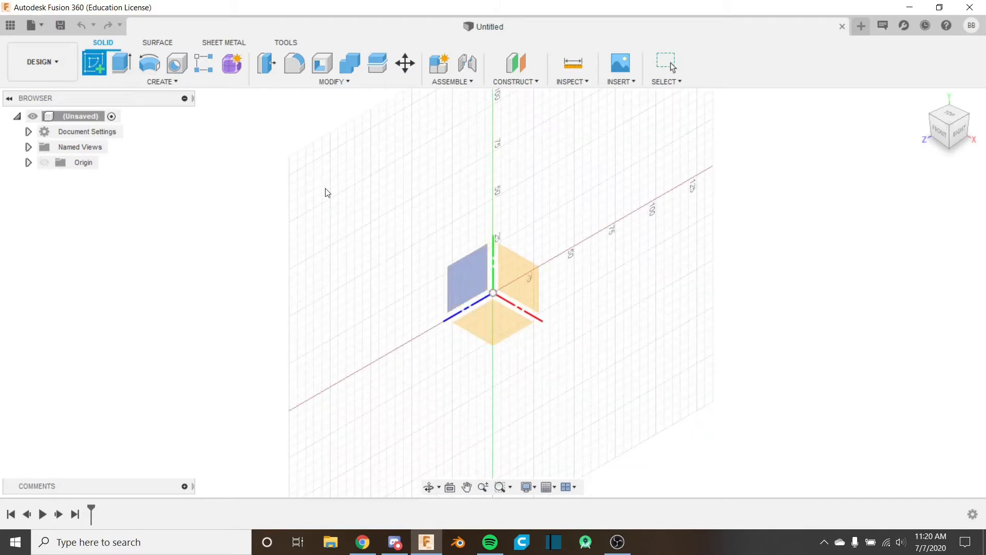
click(483, 316)
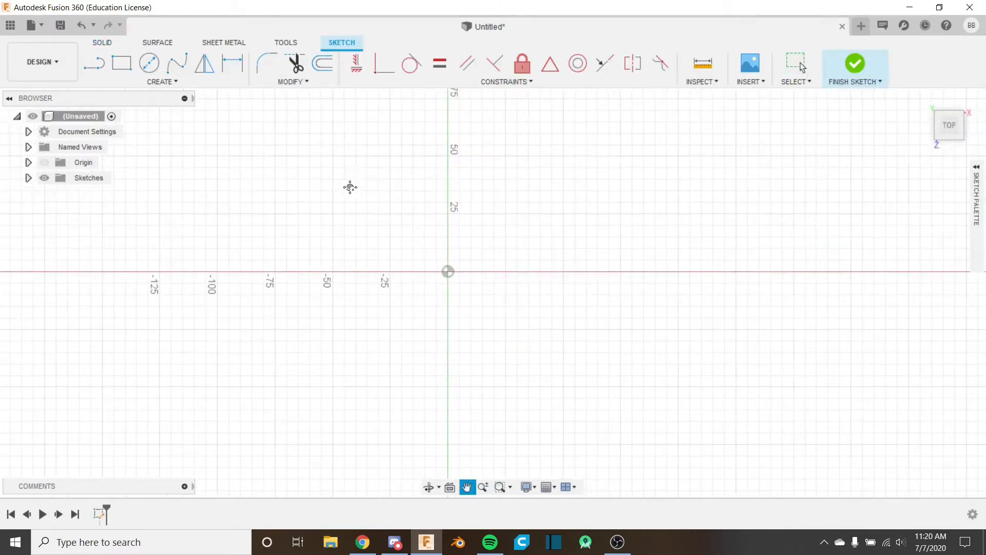
scroll(444, 255, up, 3)
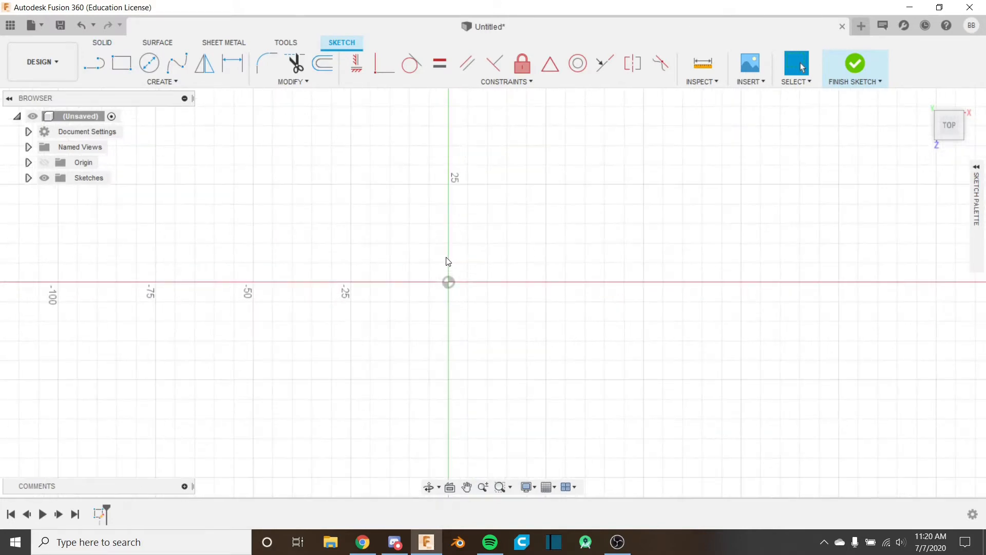
middle_drag(446, 260, 444, 244)
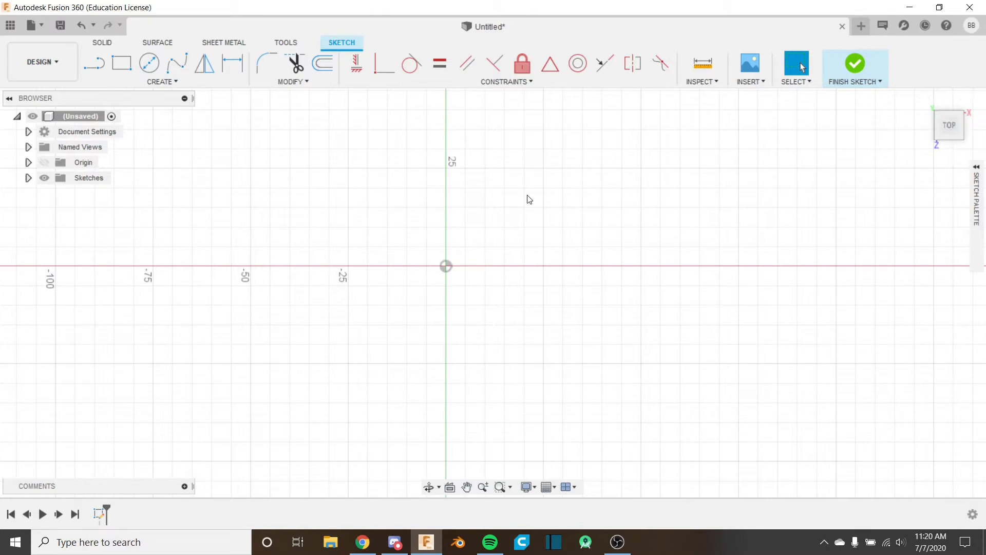
key(c)
click(446, 266)
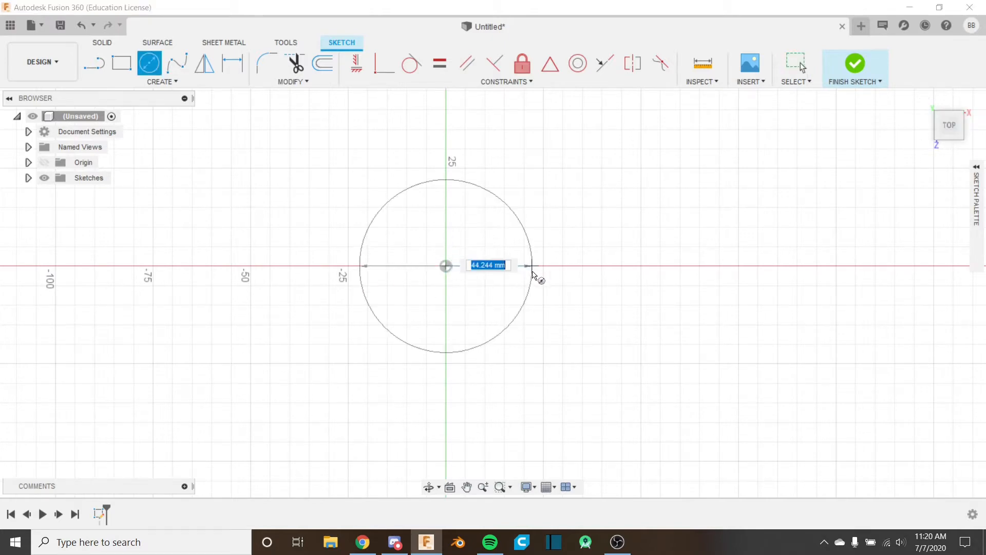
text(50)
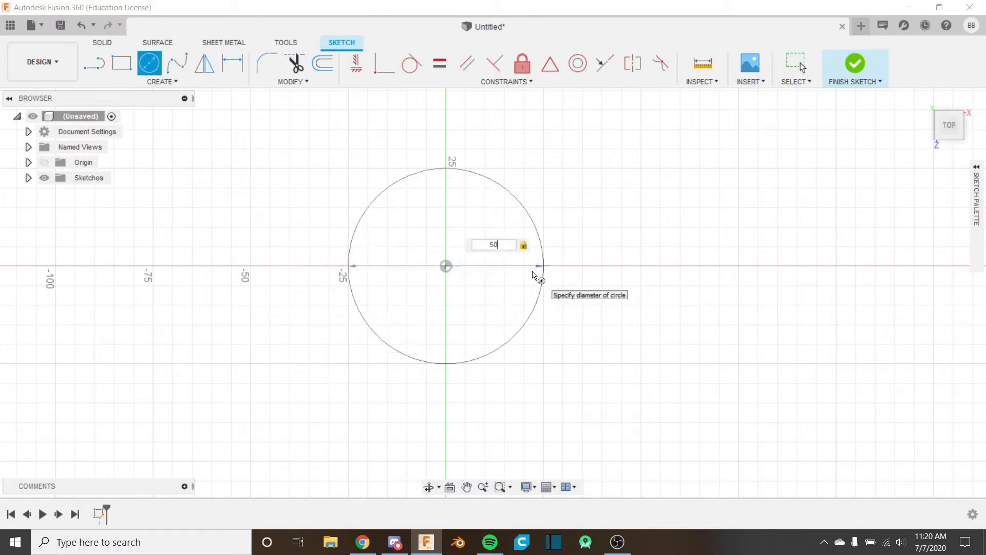
key(Return)
key(Escape)
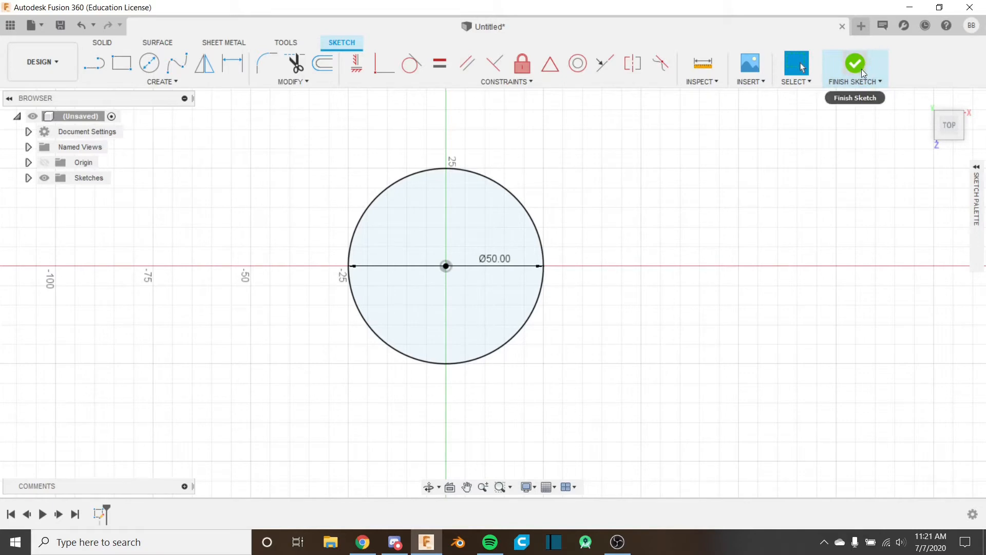
click(872, 82)
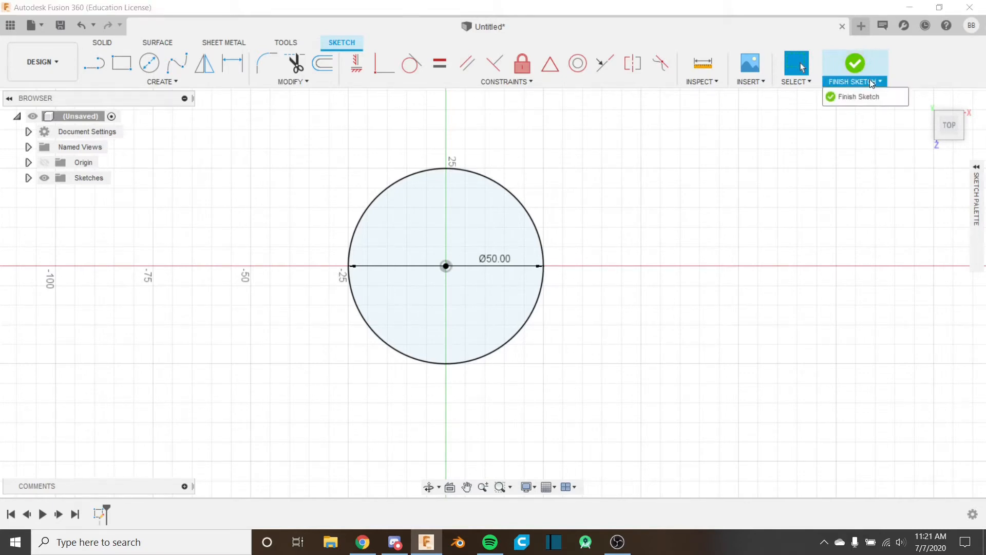
click(844, 175)
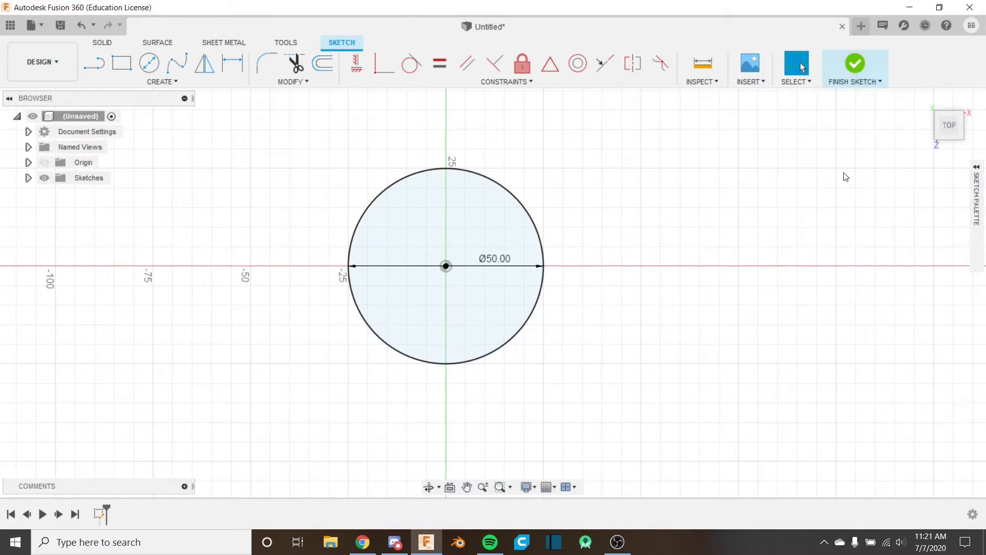
click(852, 66)
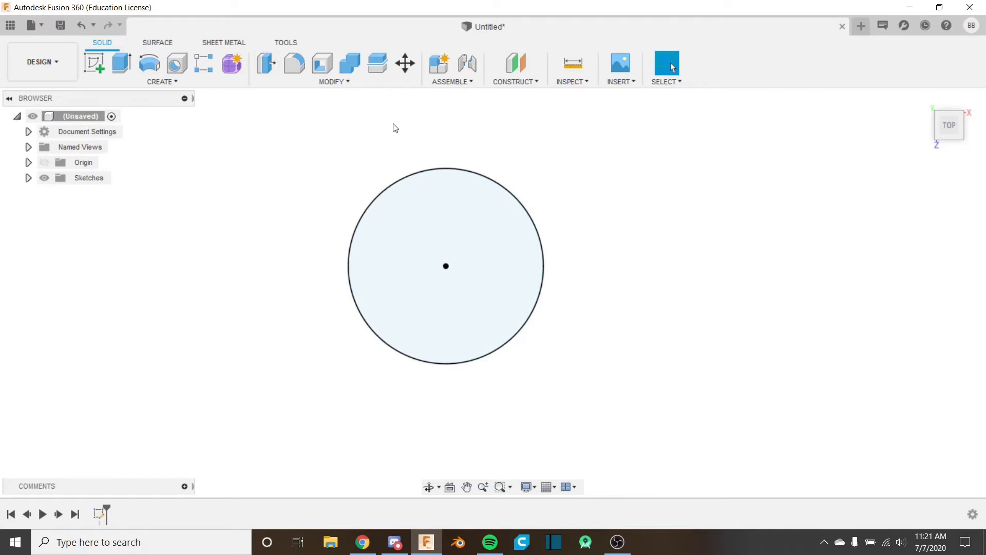
Start an Extrude as a new body, clear the preselected profile and select the circle's profile again
shift+middle_drag(439, 163, 439, 64)
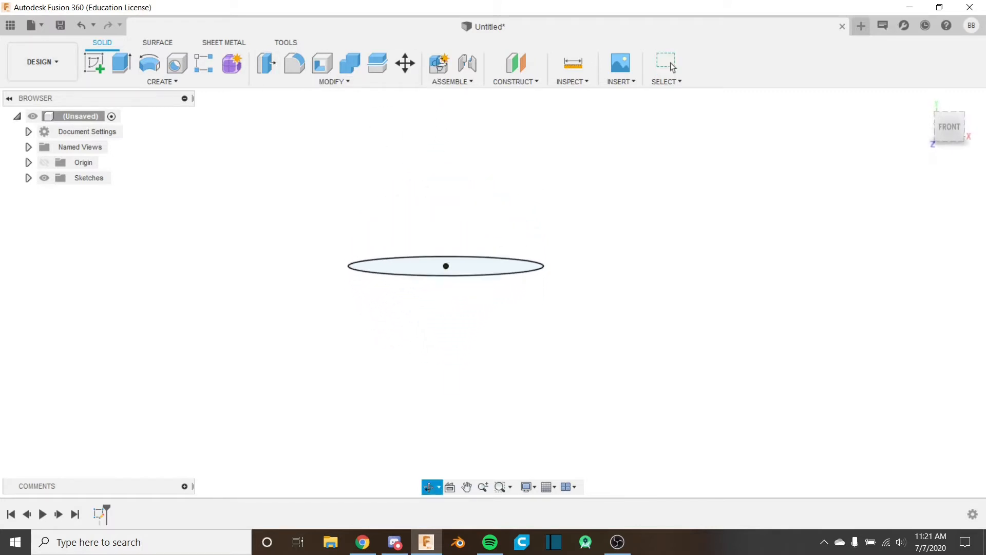
shift+middle_drag(409, 214, 542, 277)
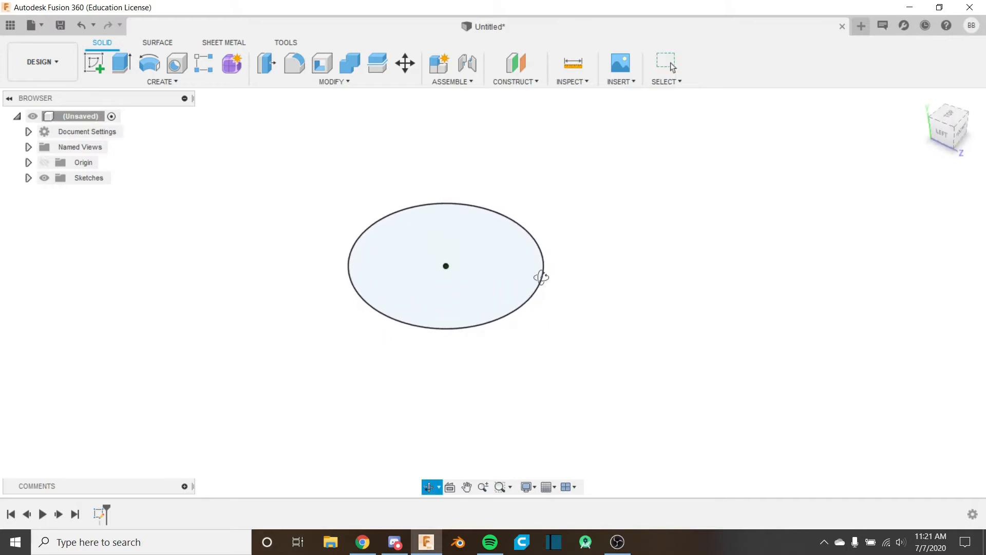
key(Escape)
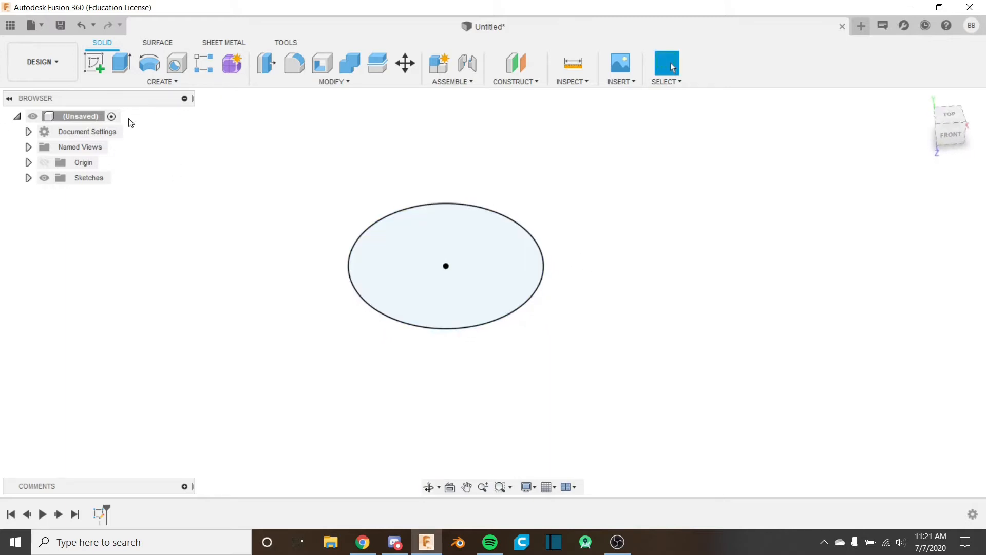
click(166, 86)
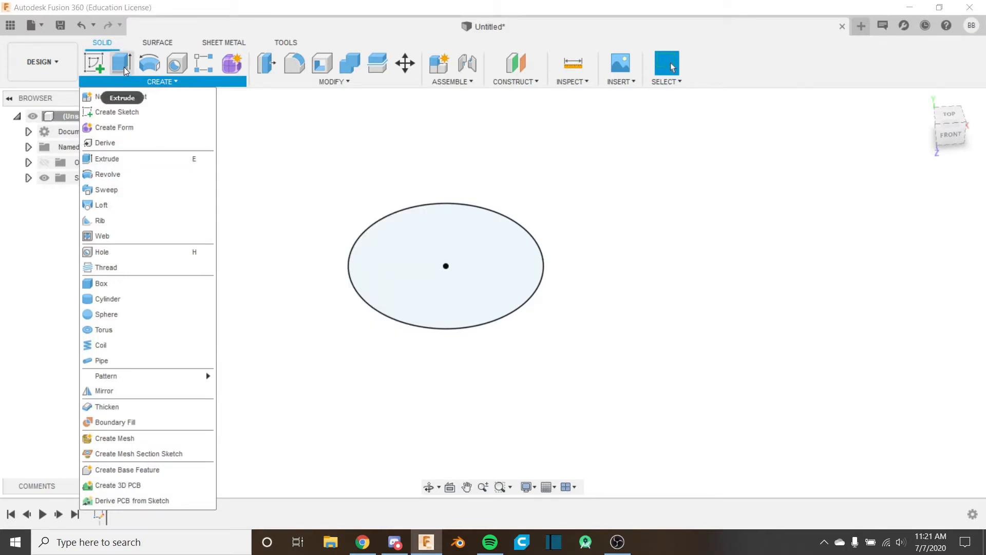
click(162, 158)
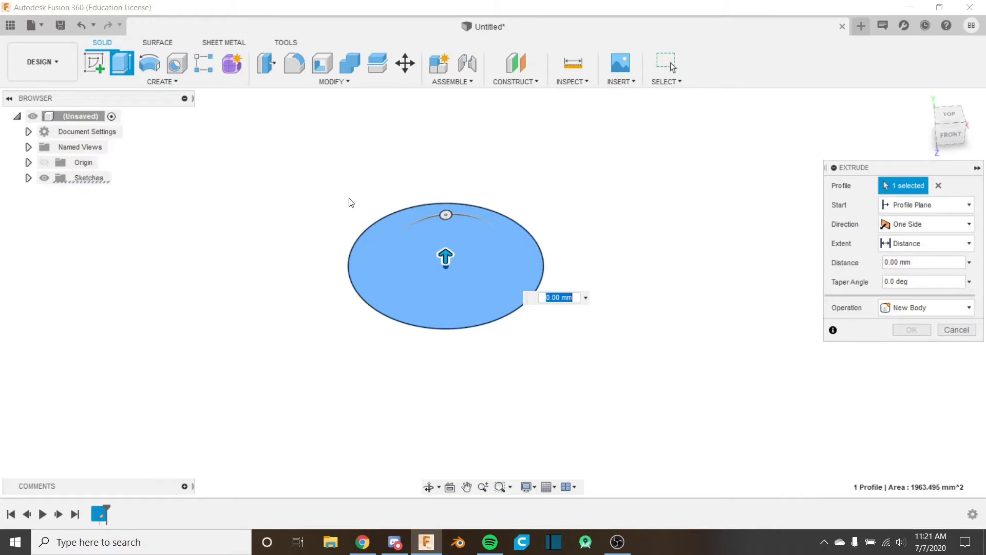
click(940, 186)
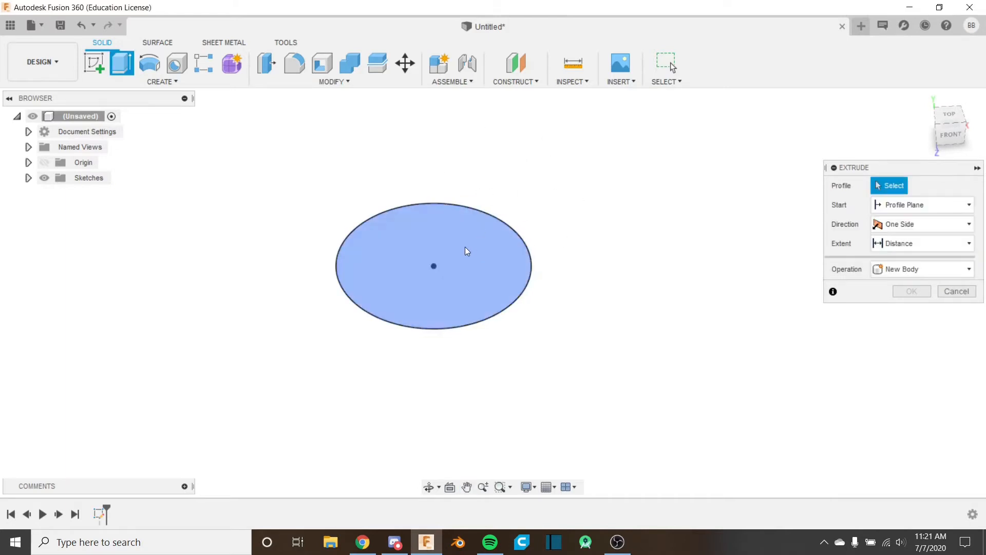
scroll(464, 247, up, 3)
middle_drag(511, 239, 561, 232)
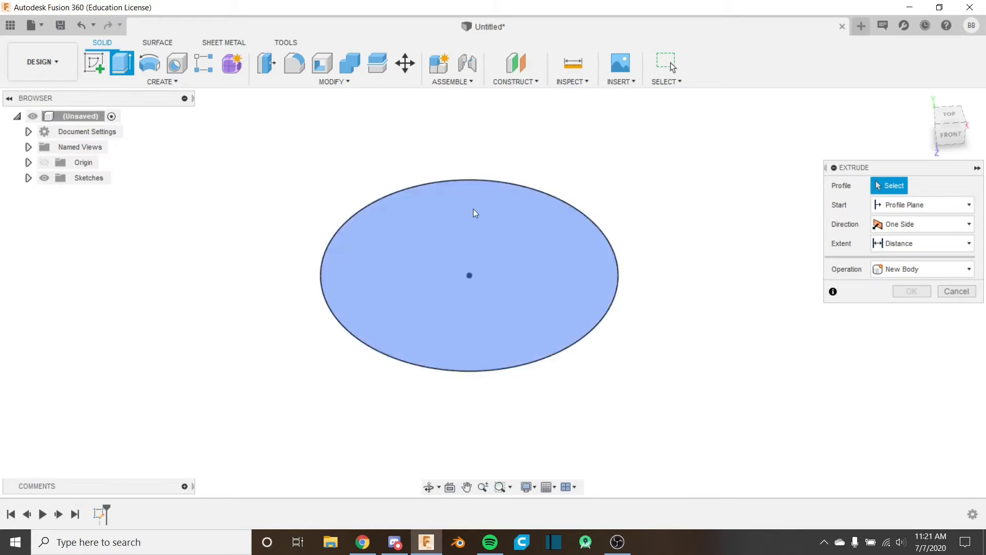
click(502, 249)
Pull the circular profile upward and set the extrusion distance to 50 mm
scroll(452, 261, down, 2)
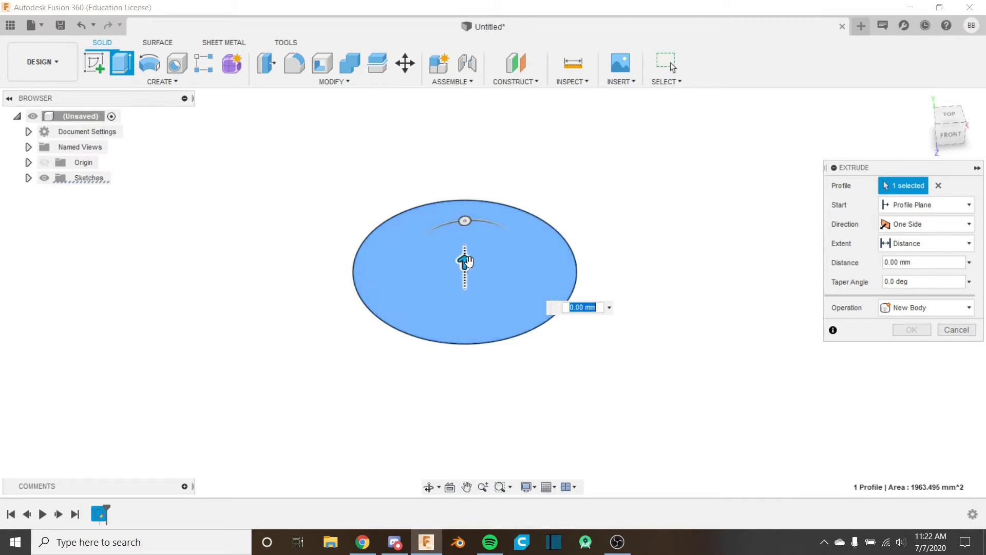
scroll(464, 198, down, 1)
middle_drag(464, 199, 441, 221)
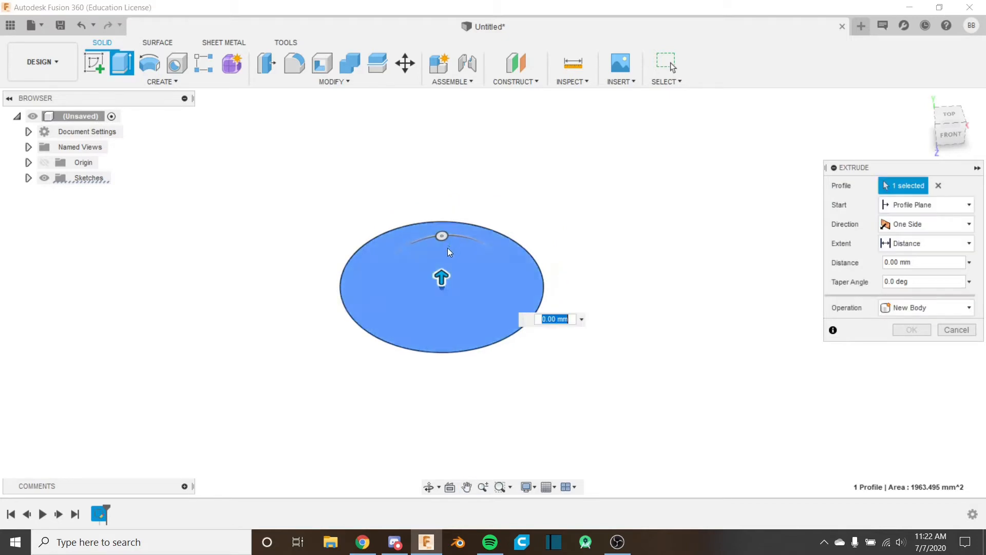
scroll(448, 251, up, 2)
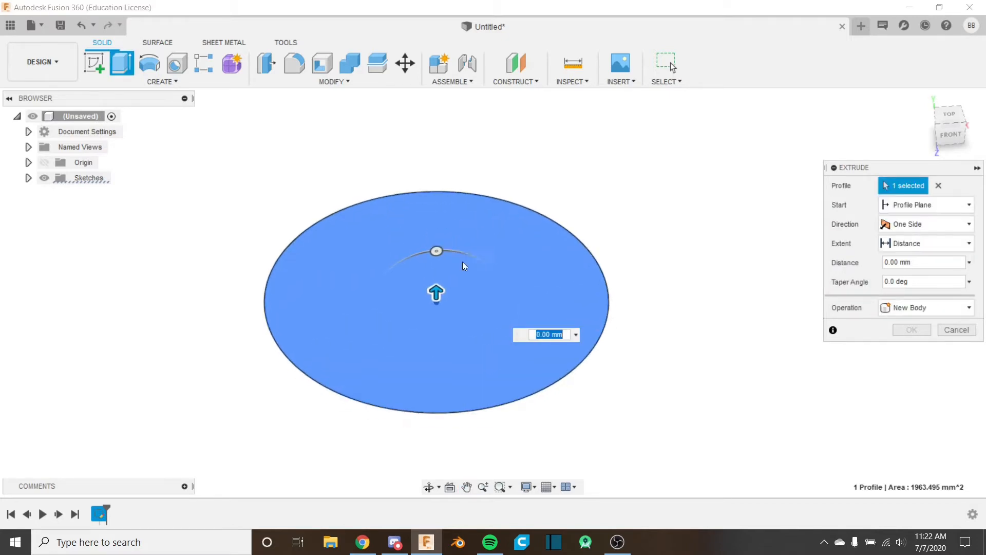
scroll(516, 254, down, 1)
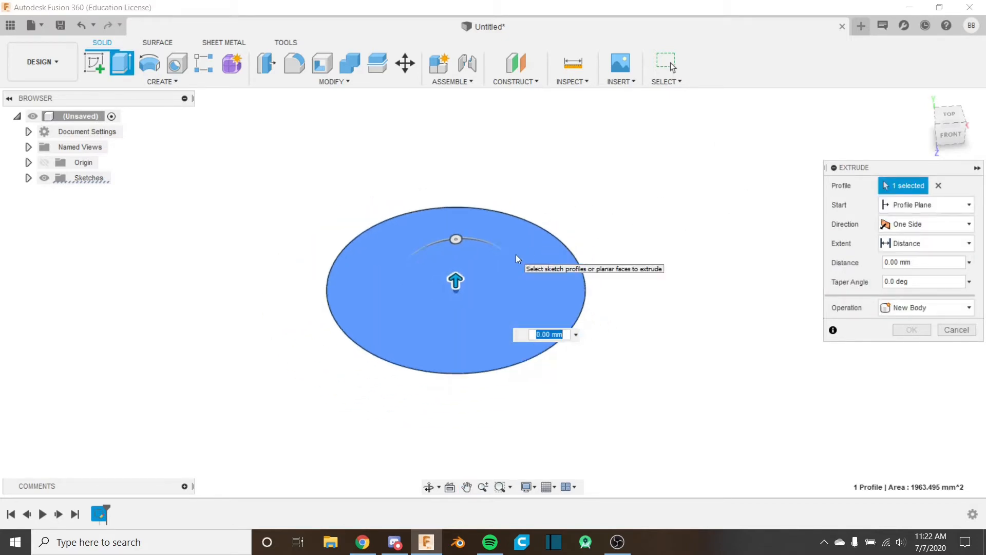
shift+middle_drag(516, 255, 530, 284)
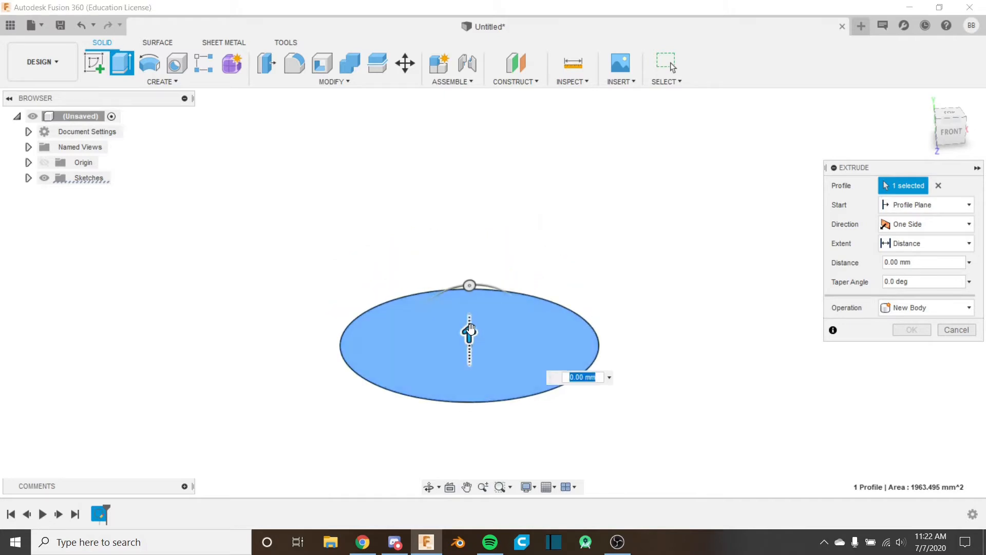
drag(471, 329, 465, 222)
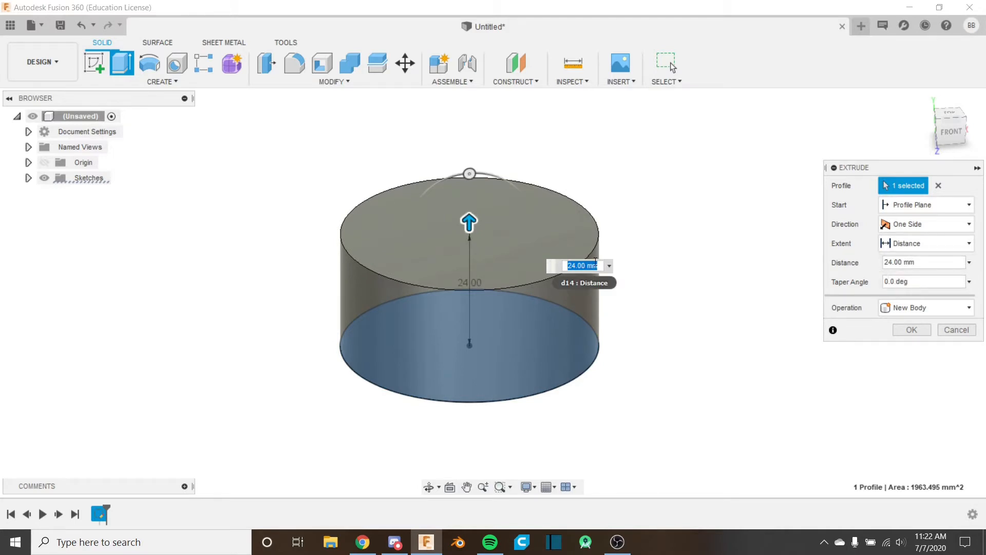
text(50)
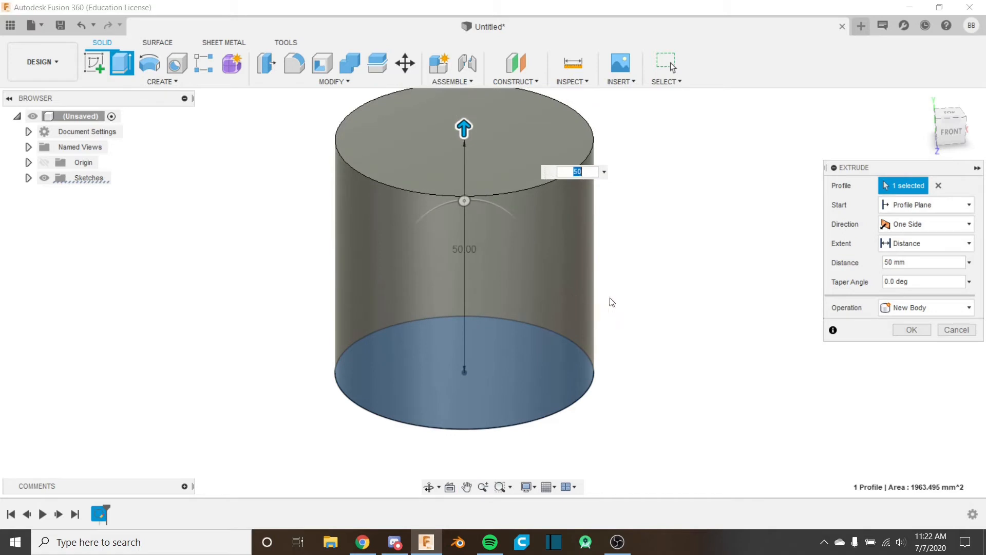
Try an inward taper of -20 degrees on the extrusion and view its sloped sides from the front
scroll(582, 229, down, 3)
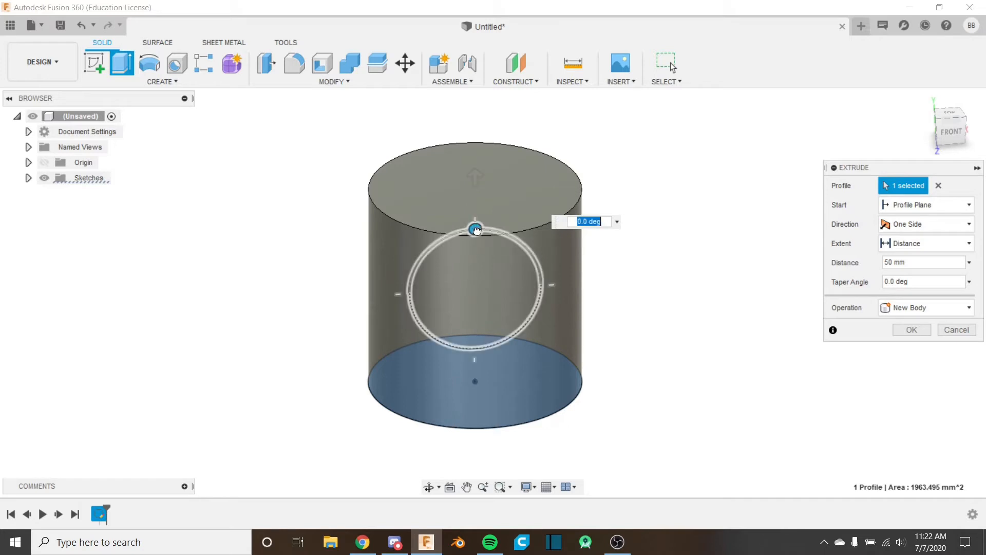
drag(474, 228, 457, 229)
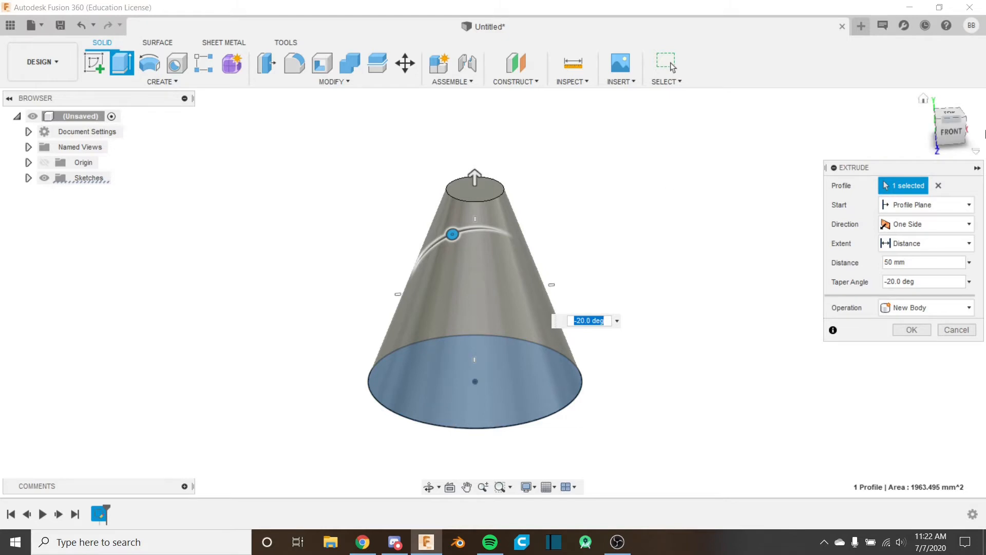
click(951, 132)
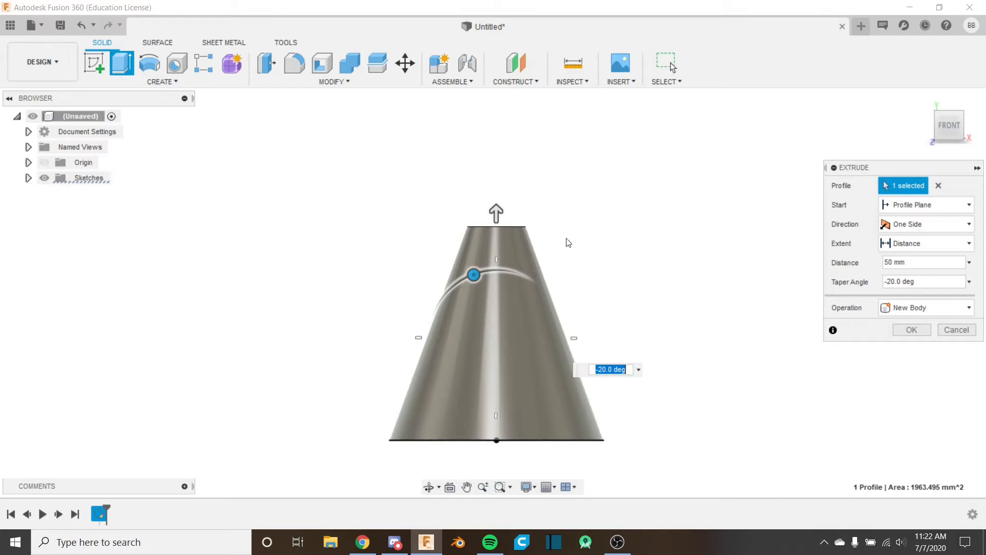
shift+middle_drag(567, 239, 552, 262)
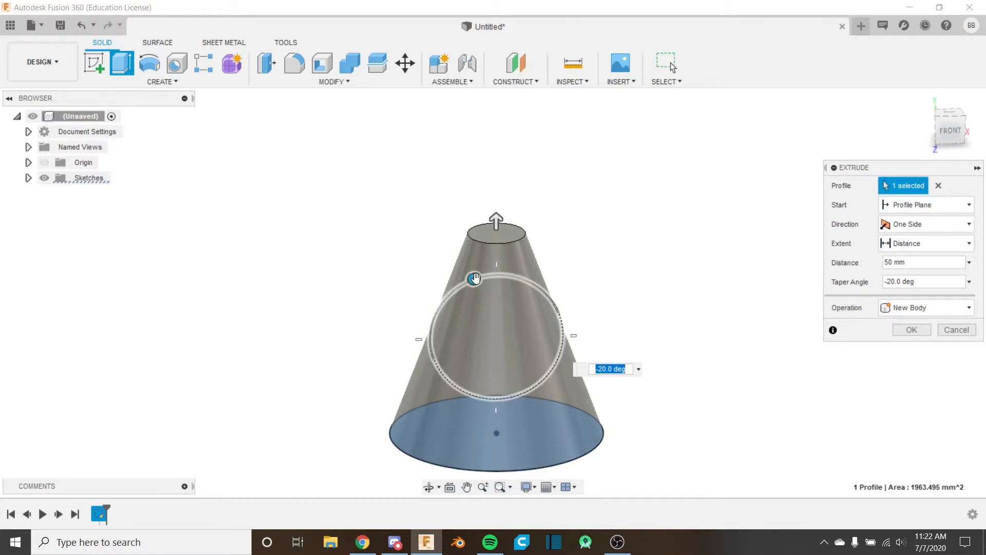
Try an outward taper of 15 degrees, view it from the front, and reset the taper angle to 0 degrees
drag(474, 278, 514, 288)
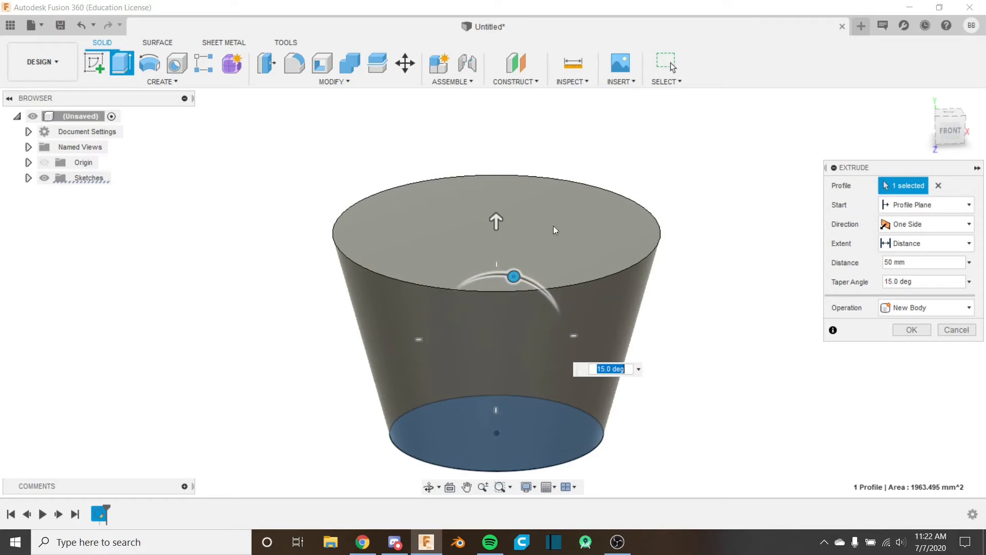
shift+middle_drag(547, 270, 553, 246)
click(951, 126)
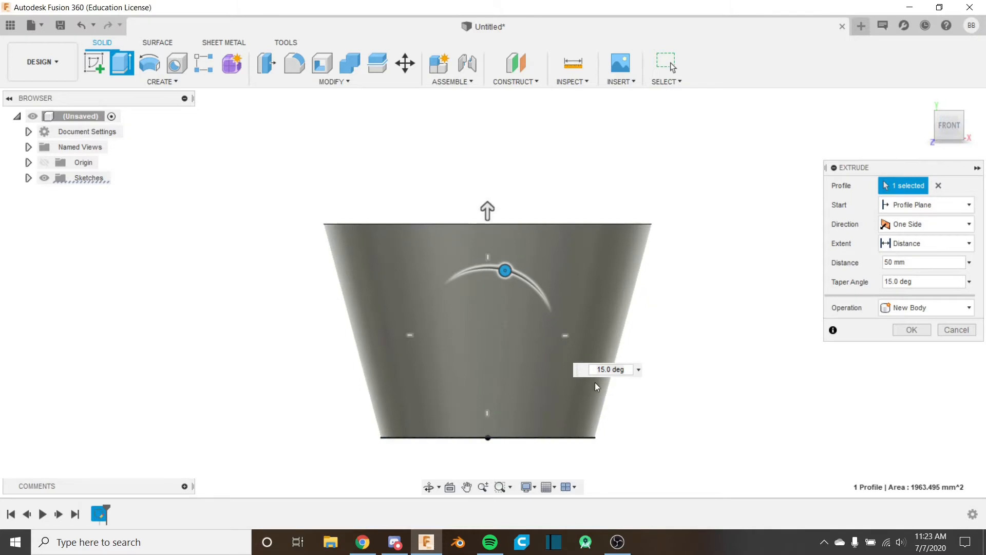
shift+middle_drag(539, 269, 524, 205)
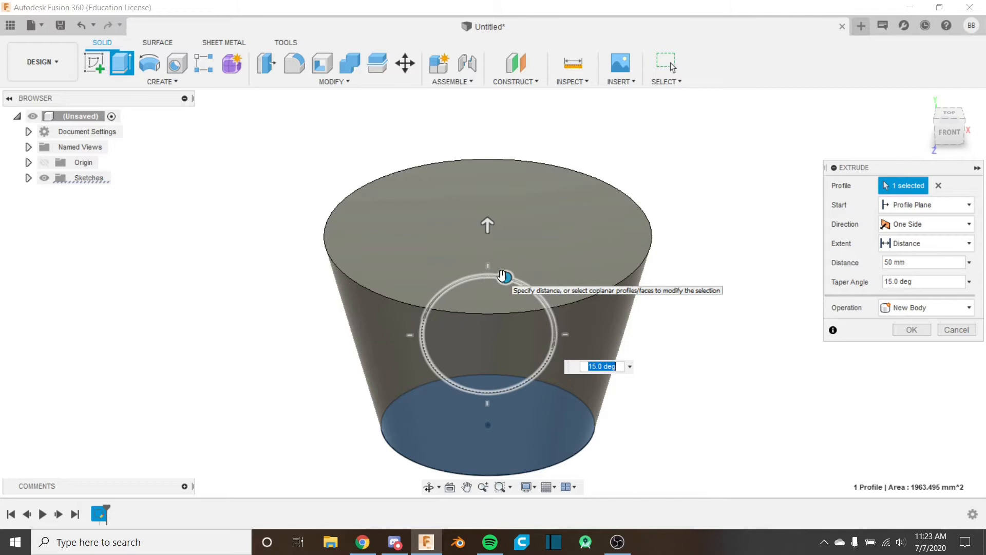
text(0)
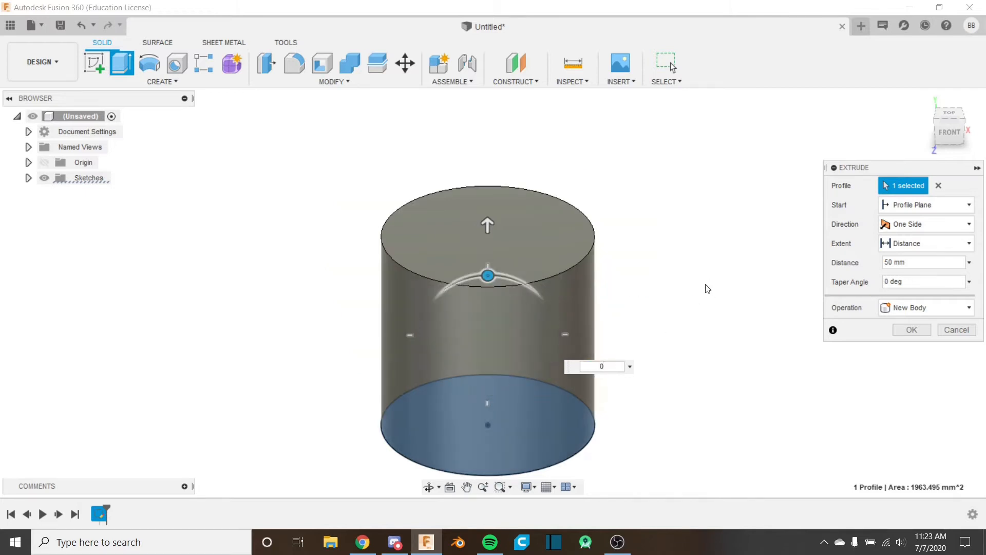
mouse_move(620, 268)
shift+middle_down()
mouse_move(623, 285)
mouse_move(622, 276)
shift+middle_up()
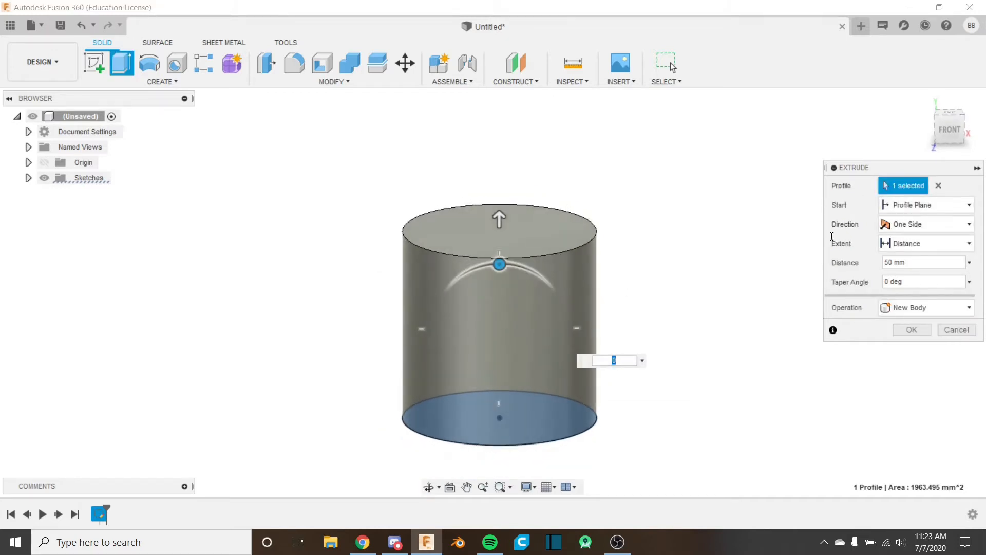
Try starting the extrusion from an offset plane, with the offset set to 10 mm, and view it from the front
shift+middle_drag(810, 251, 797, 238)
click(956, 127)
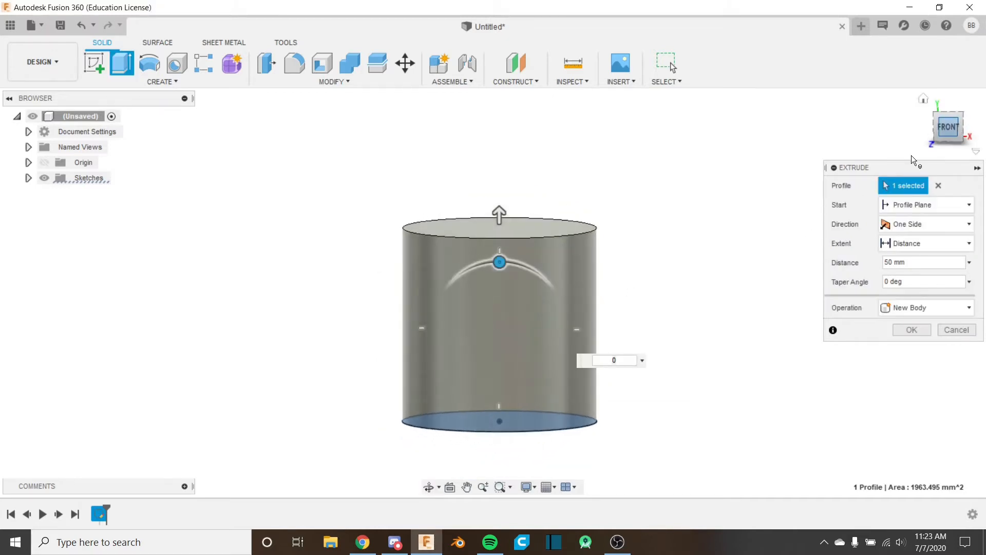
click(924, 204)
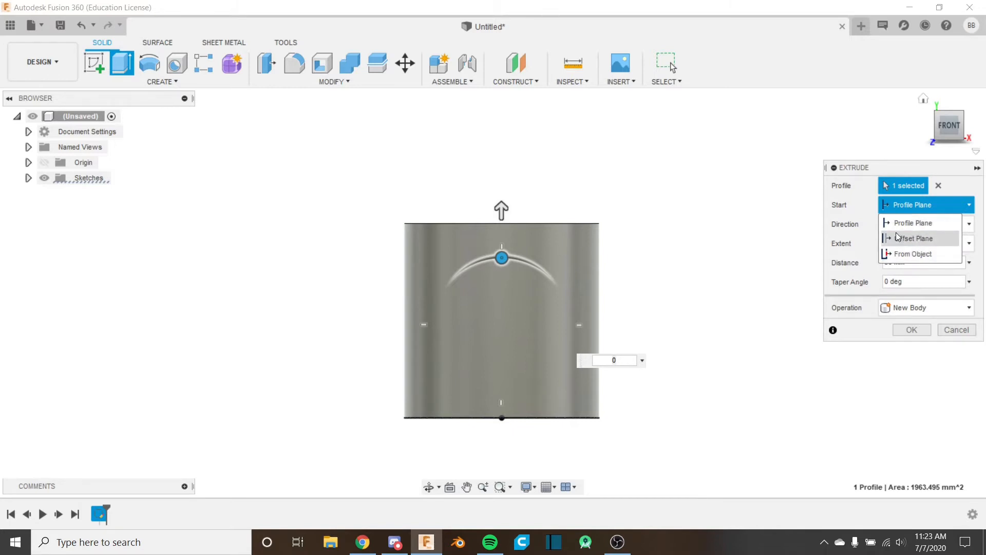
shift+middle_drag(664, 296, 640, 339)
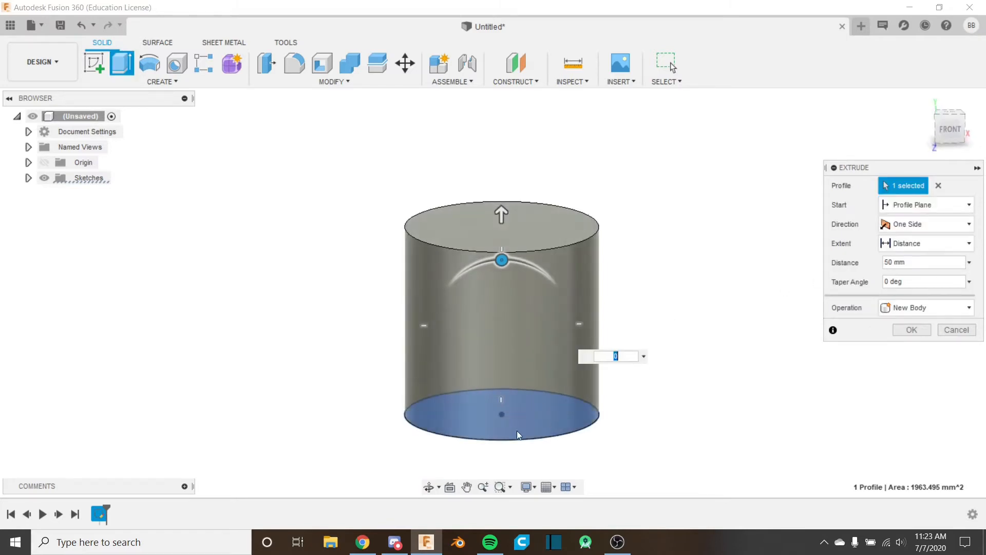
shift+middle_drag(547, 405, 548, 391)
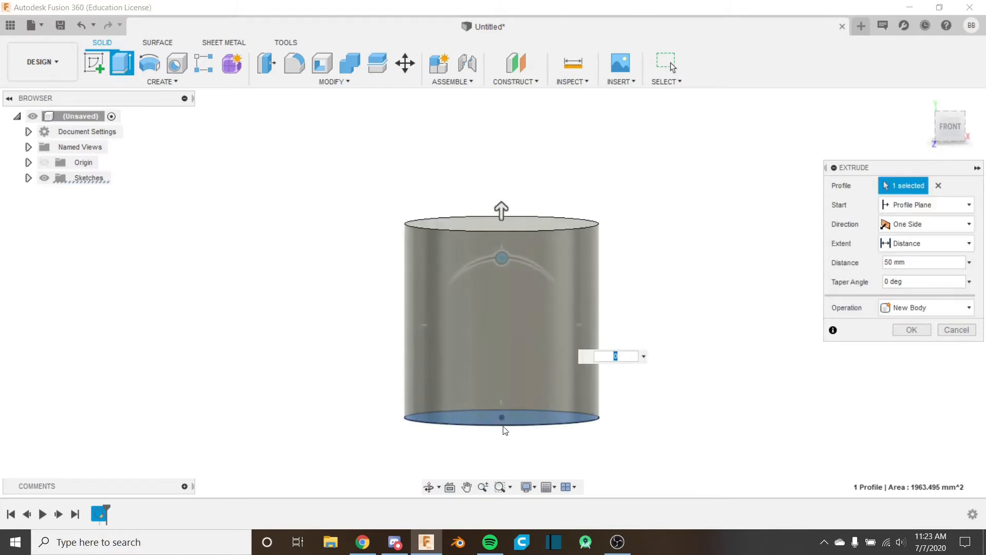
click(924, 205)
click(931, 229)
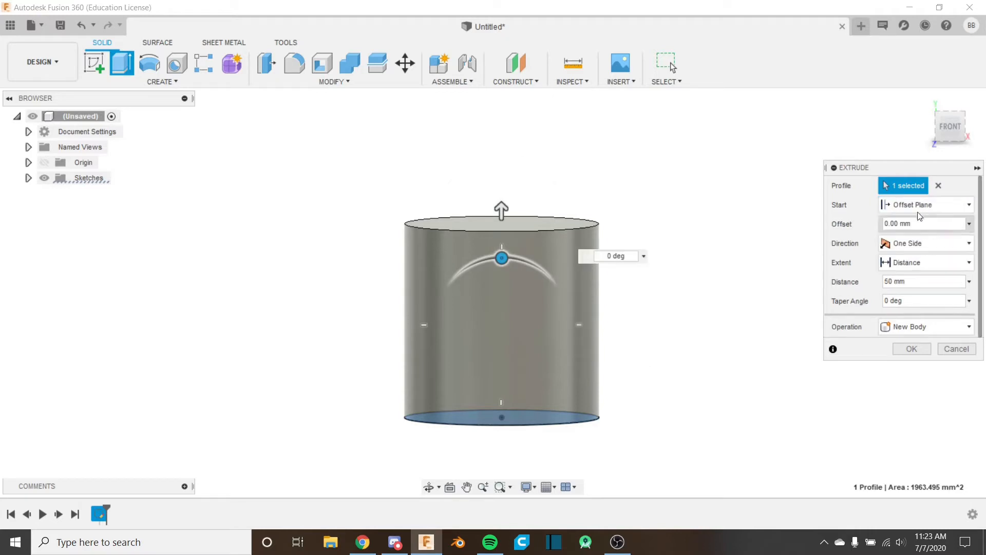
shift+middle_drag(713, 212, 713, 196)
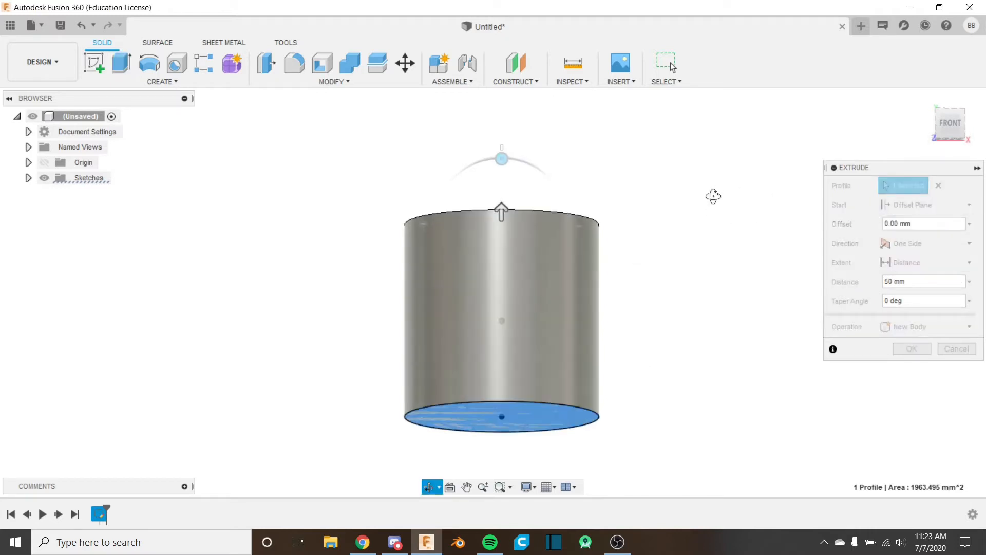
click(949, 128)
double_click(894, 223)
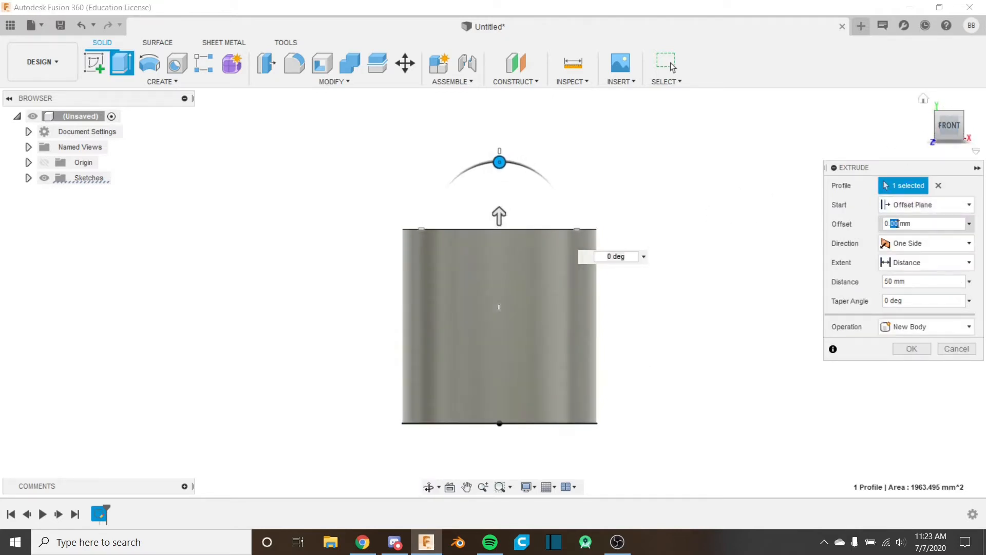
triple_click(895, 224)
text(10)
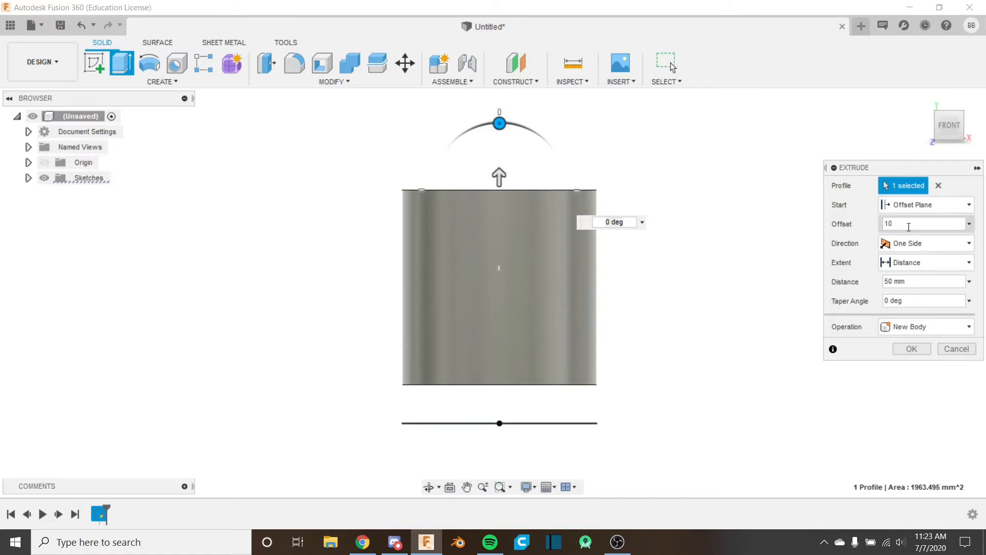
Try a start offset of -10 mm and reset the extrusion's start to Profile Plane
text(-)
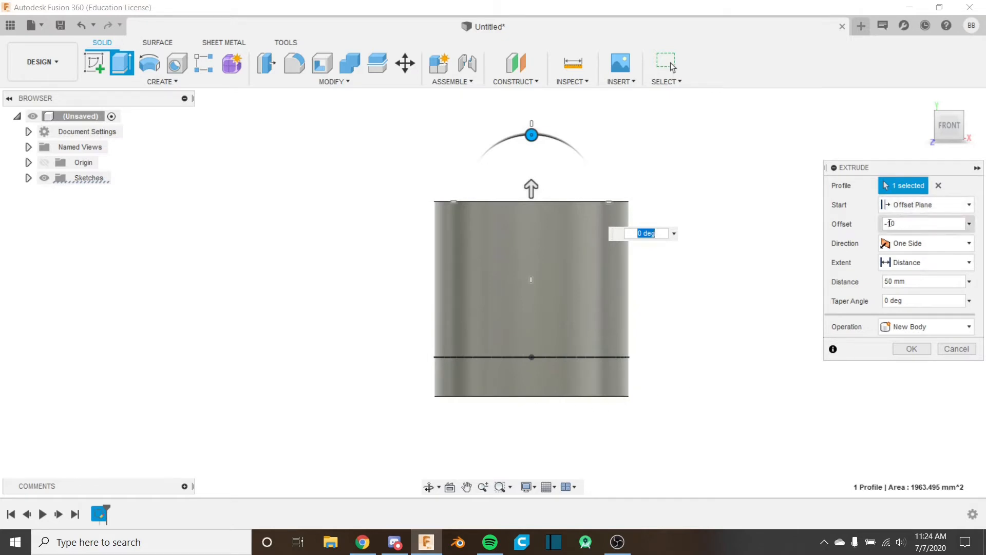
click(929, 201)
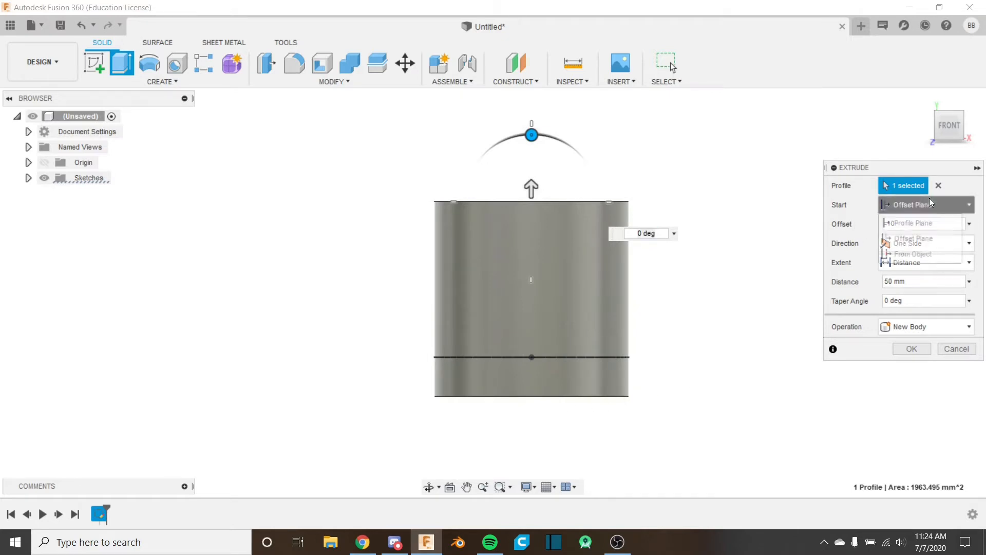
click(907, 223)
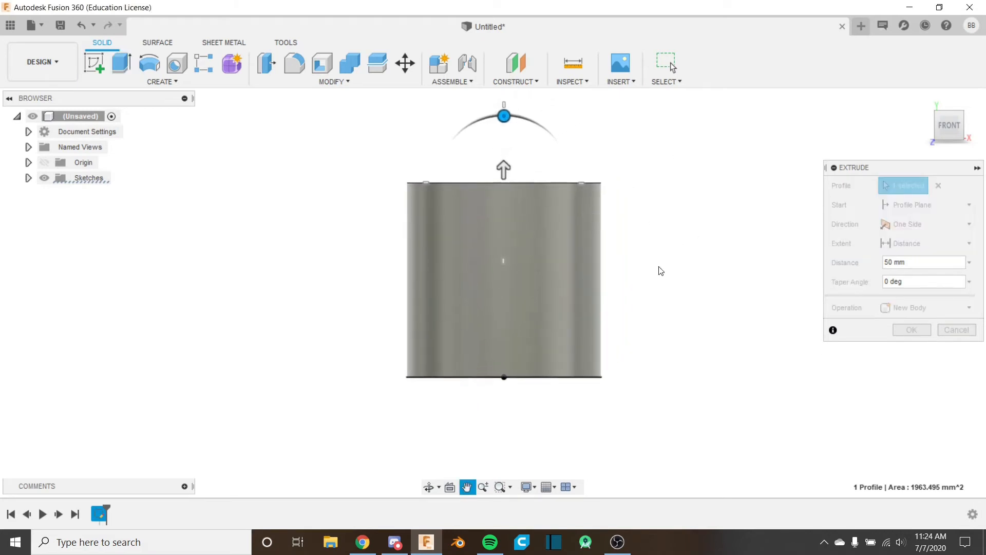
Try the Two Sides direction and pull the second side 15 mm below the profile plane
click(959, 226)
click(912, 242)
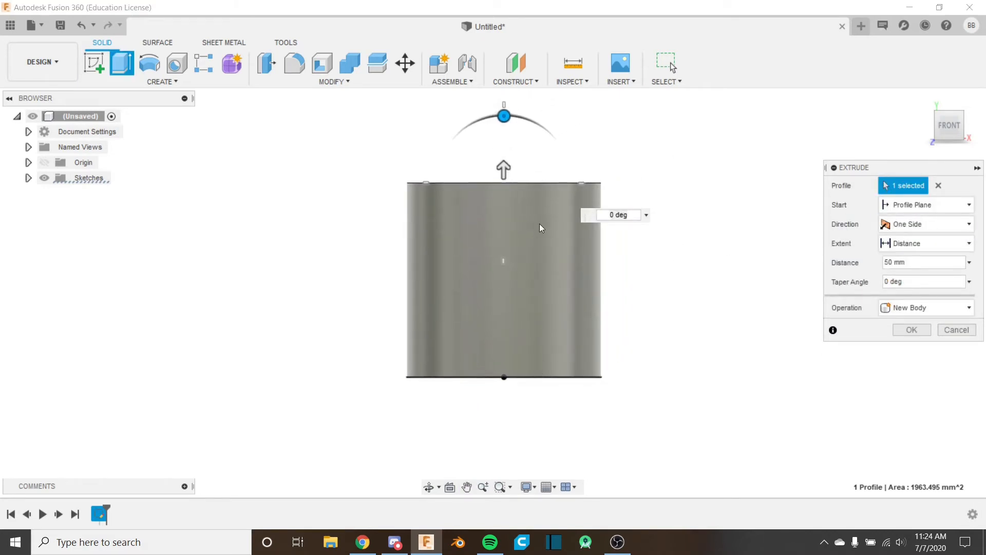
click(905, 225)
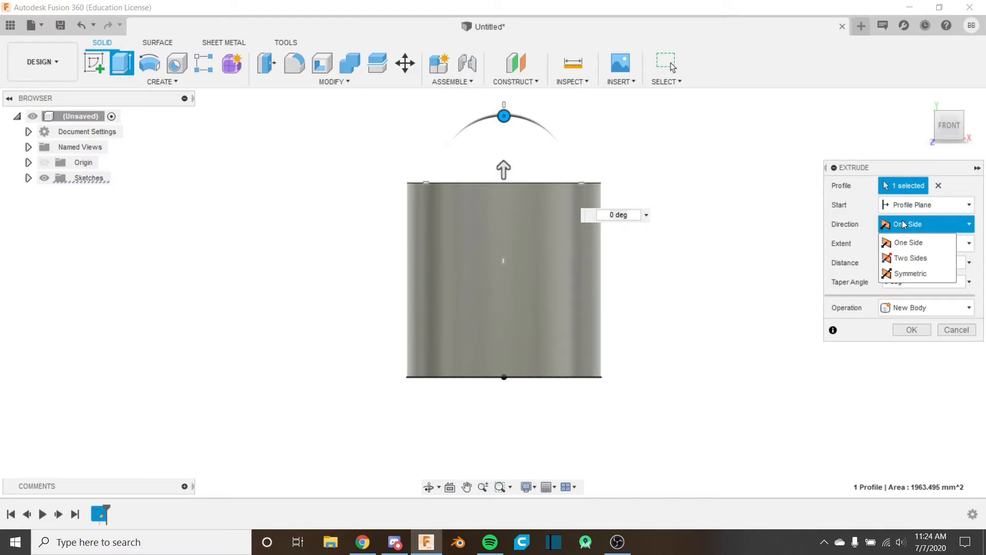
click(917, 258)
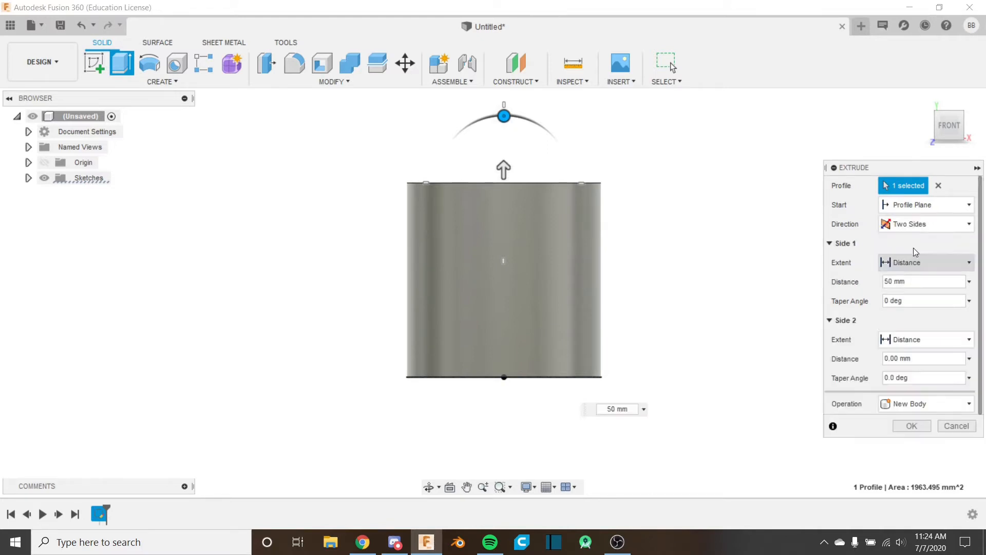
scroll(594, 263, down, 2)
drag(528, 353, 533, 398)
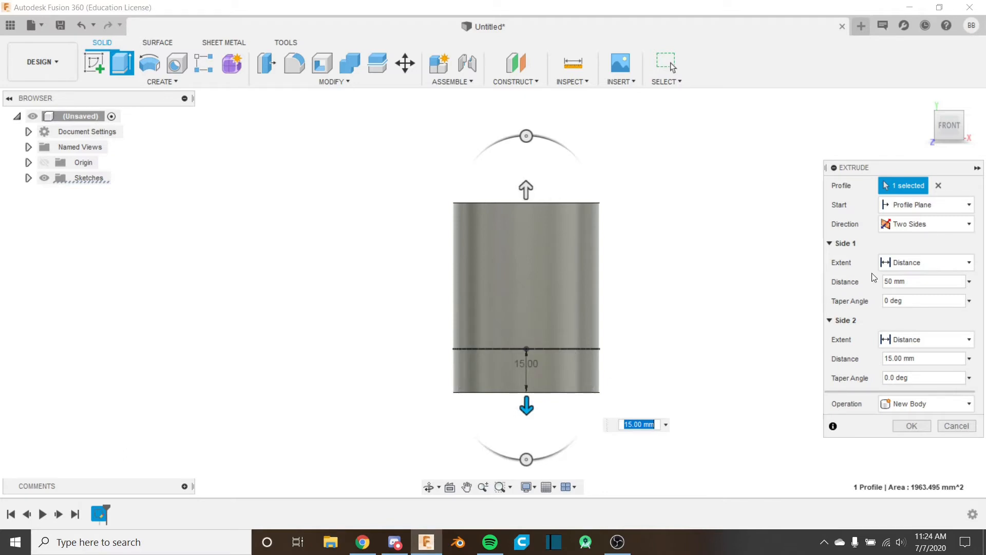
Try the Symmetric direction with a distance of 50 mm on each side of the profile plane
click(914, 224)
click(903, 272)
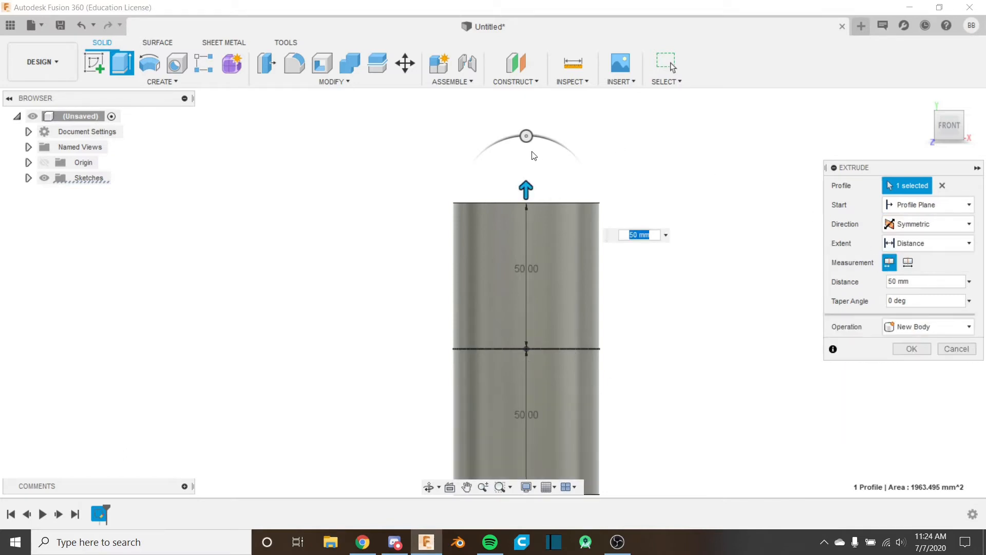
scroll(533, 152, down, 3)
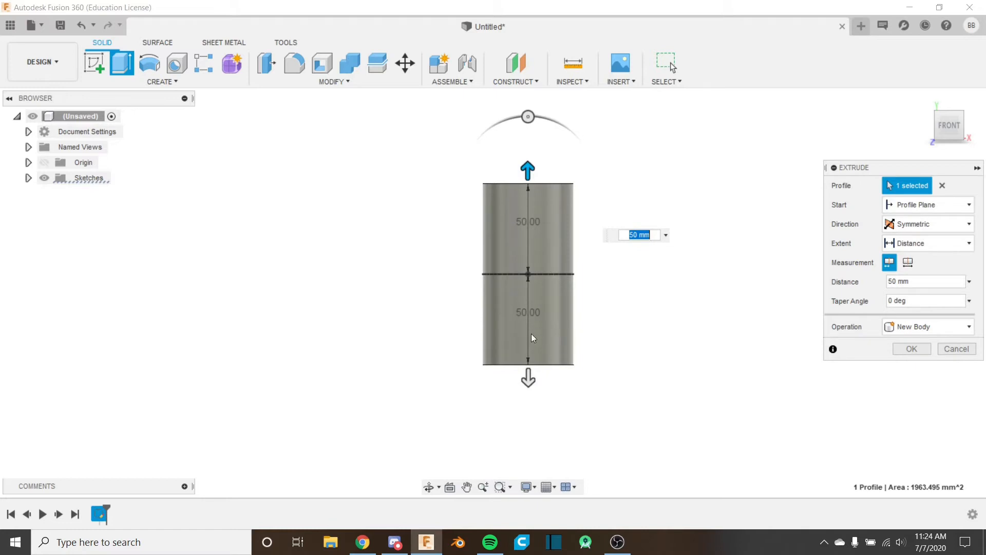
scroll(575, 225, up, 2)
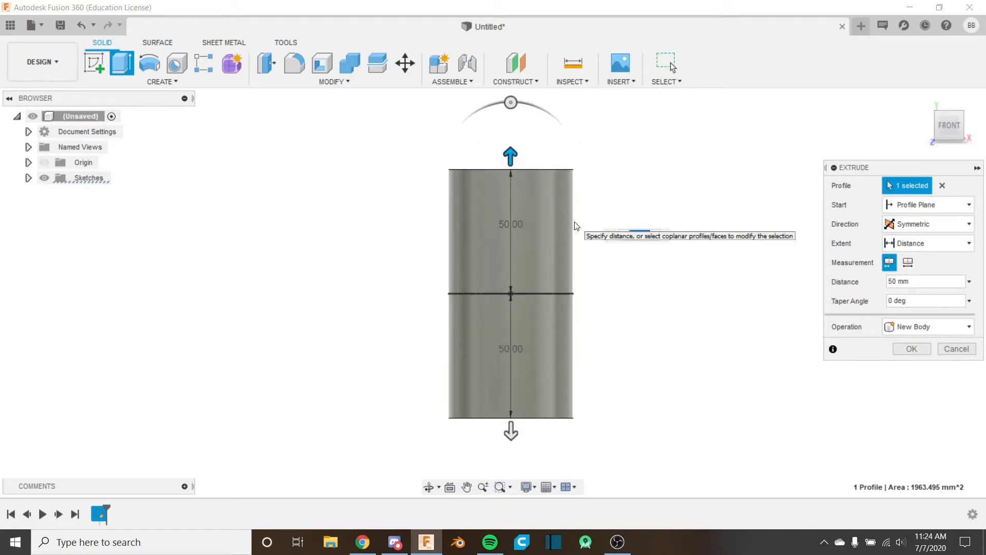
scroll(576, 226, up, 2)
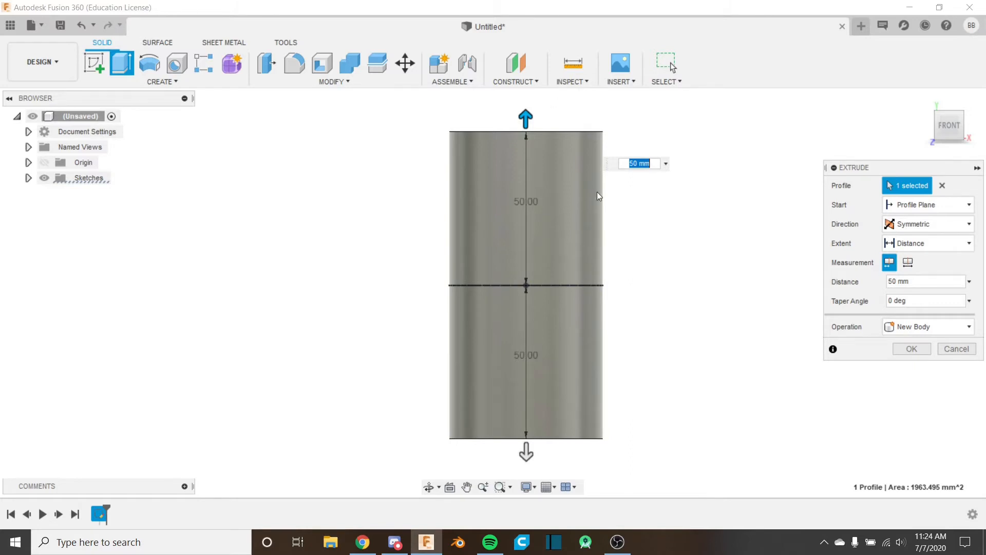
Try the whole-length measurement for the symmetric extrusion and return the direction to One Side
click(908, 264)
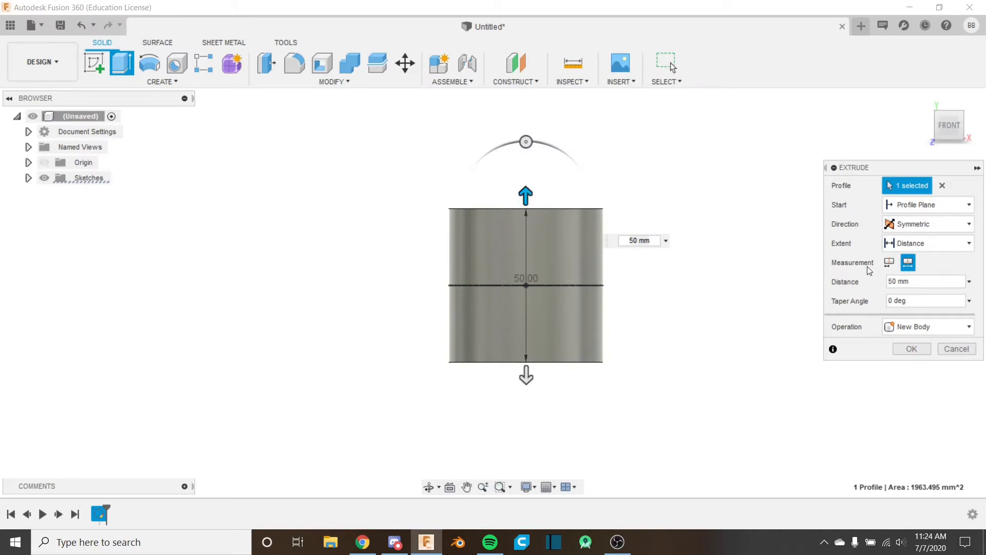
click(889, 263)
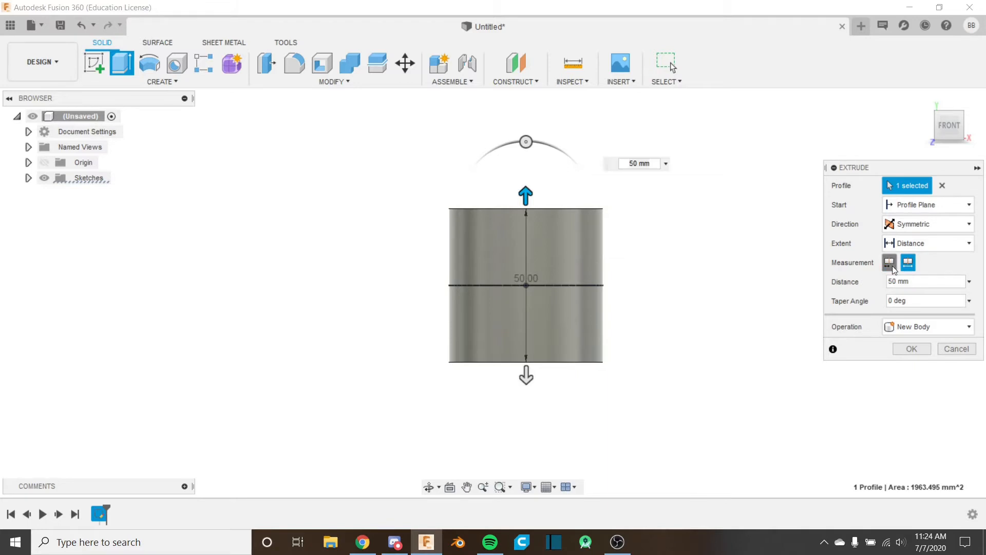
click(925, 224)
click(918, 240)
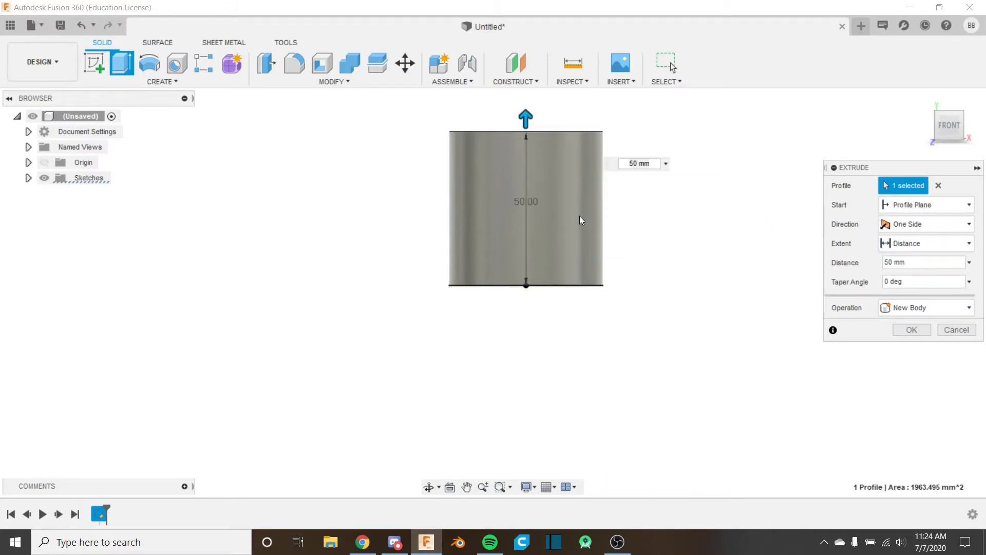
Try the To Object extent for the extrusion and cancel the Extrude command
click(899, 244)
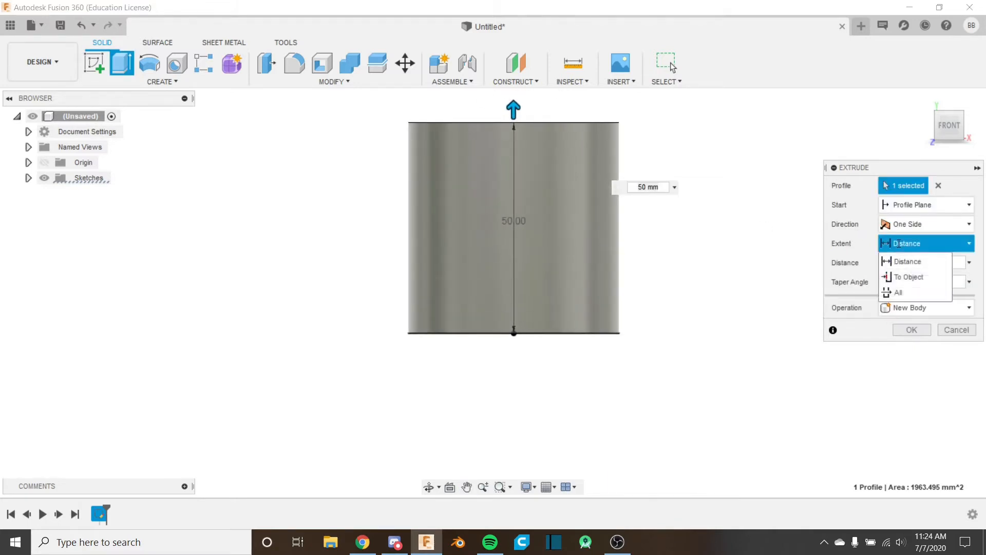
click(908, 261)
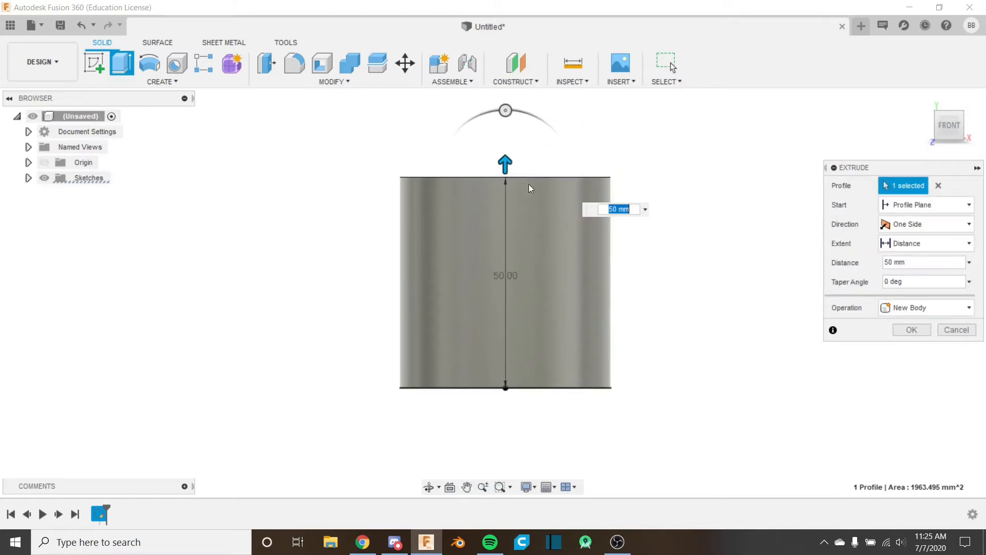
click(900, 245)
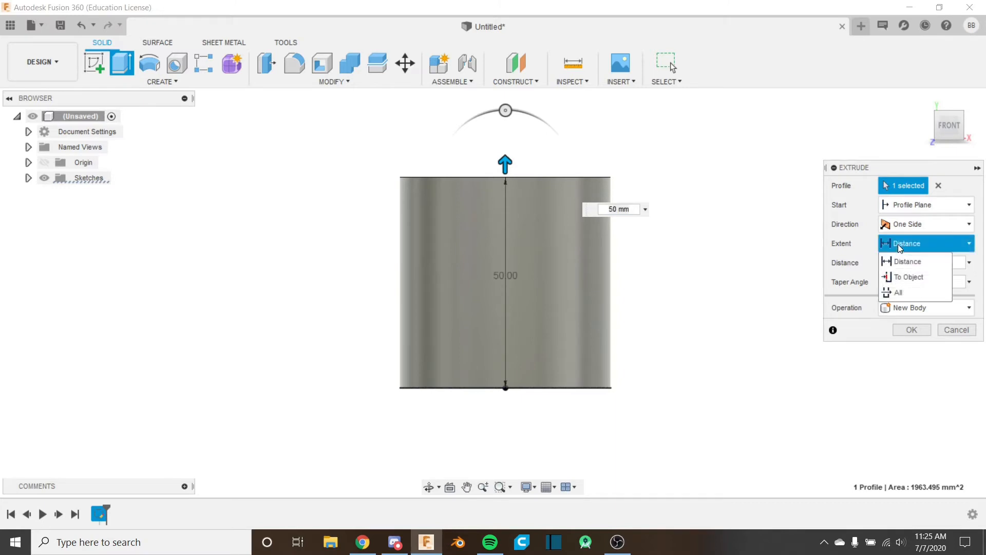
click(913, 281)
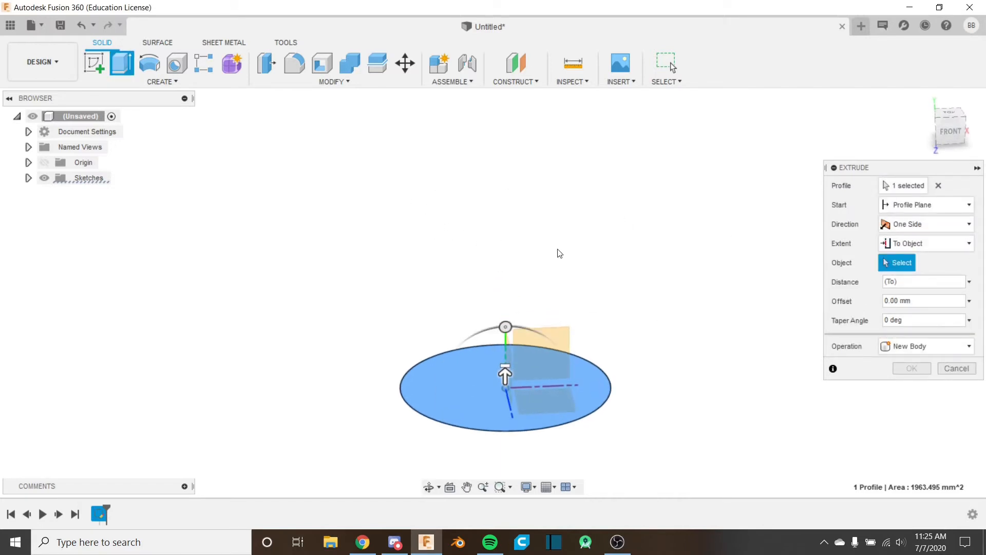
click(955, 369)
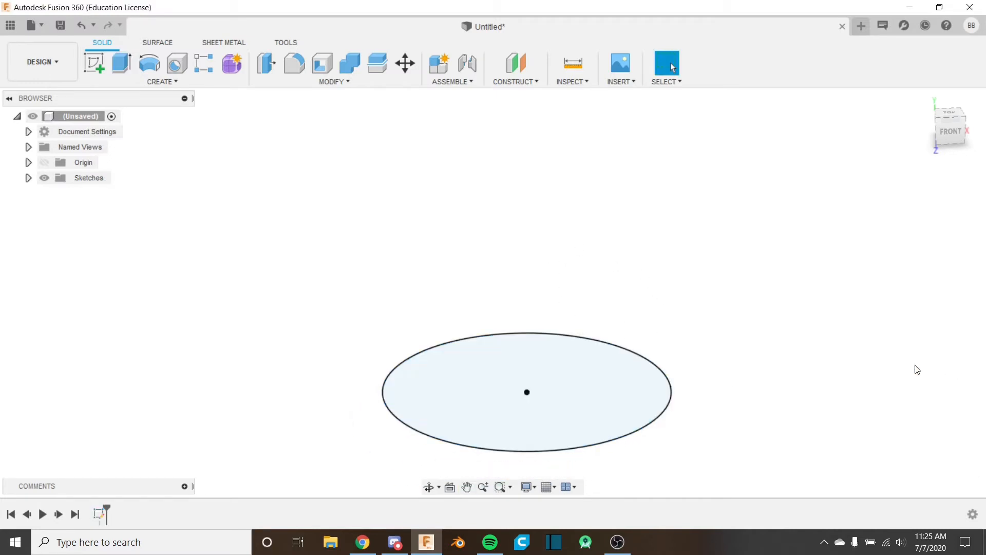
Create a construction plane offset 50 mm above the circle's profile
click(521, 77)
click(557, 98)
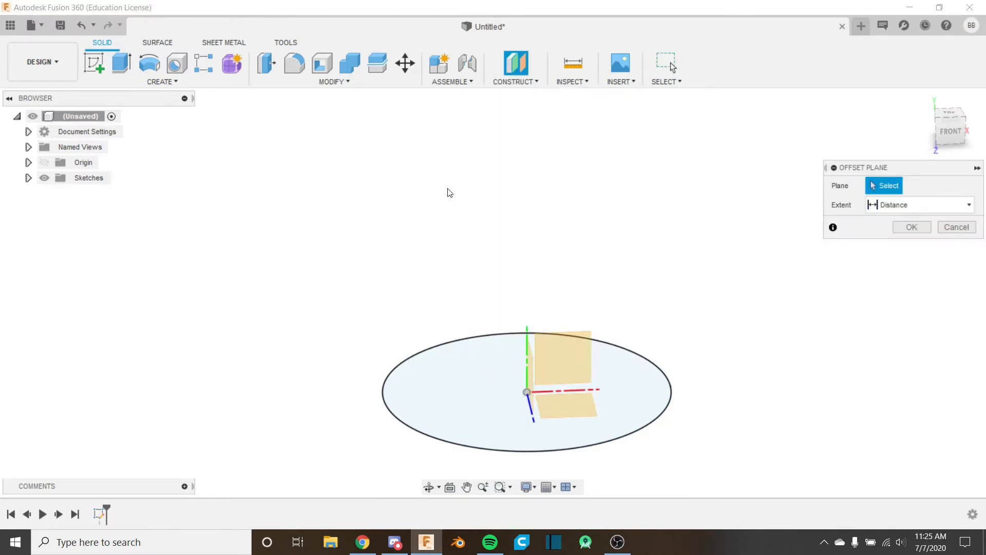
click(476, 371)
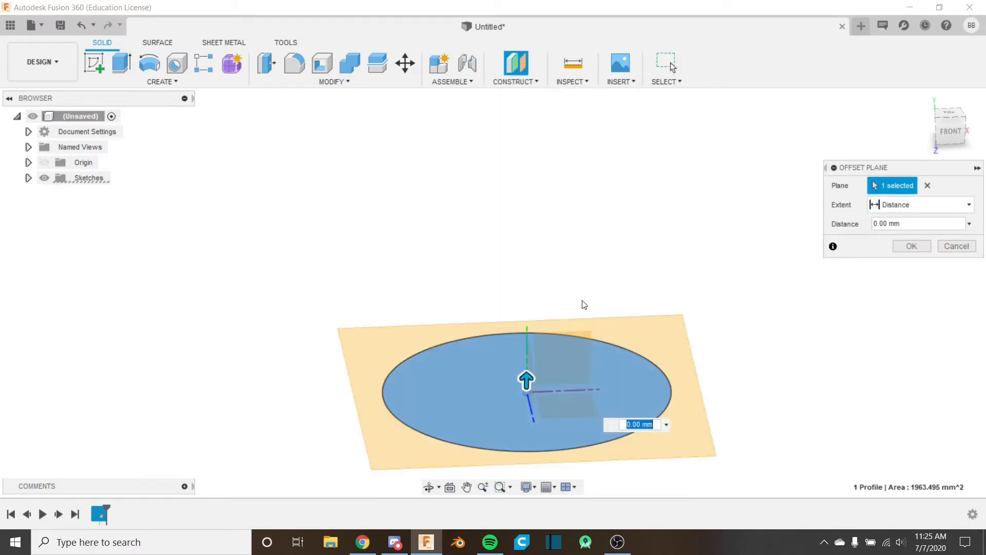
text(50)
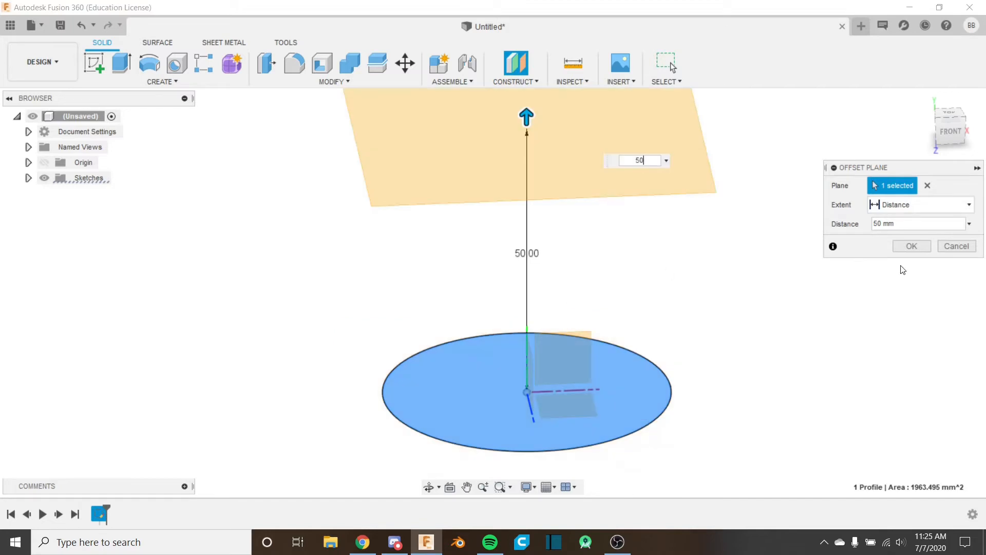
click(912, 246)
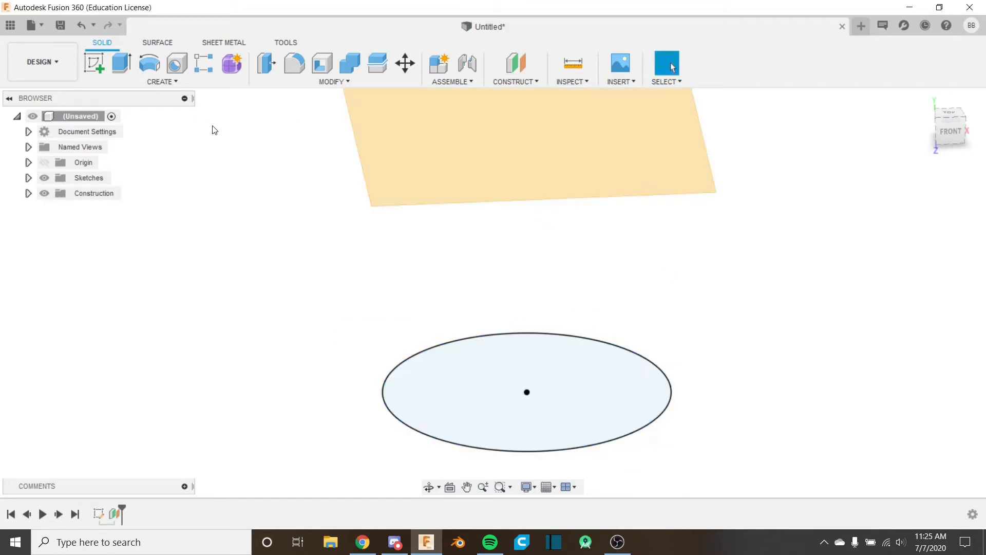
Try extruding the circle up to the offset construction plane with the To Object extent
key(e)
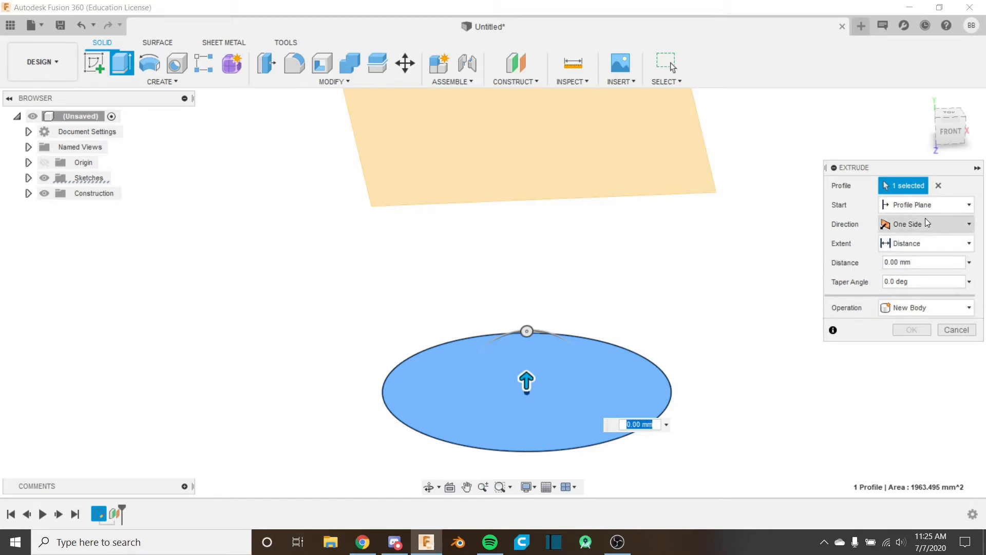
click(938, 242)
click(930, 276)
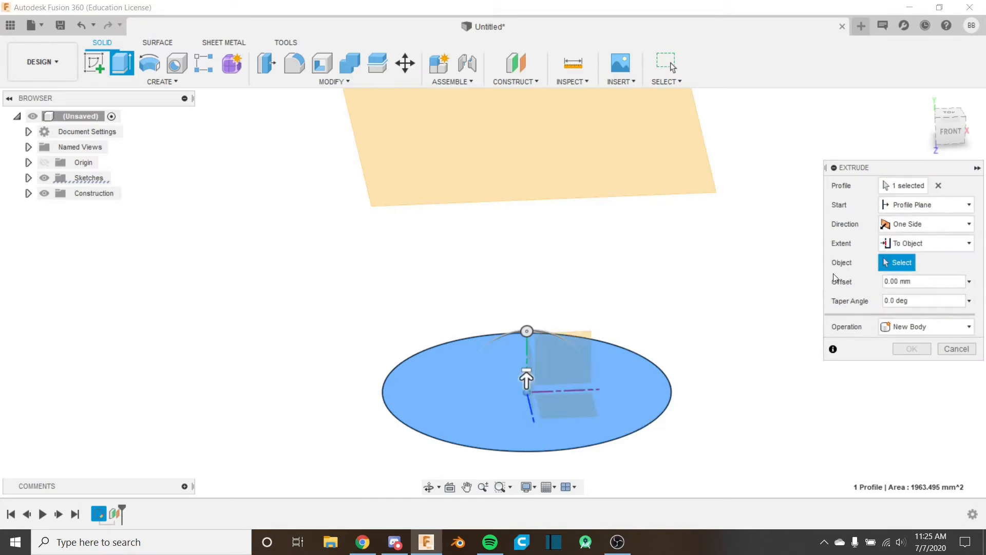
click(574, 162)
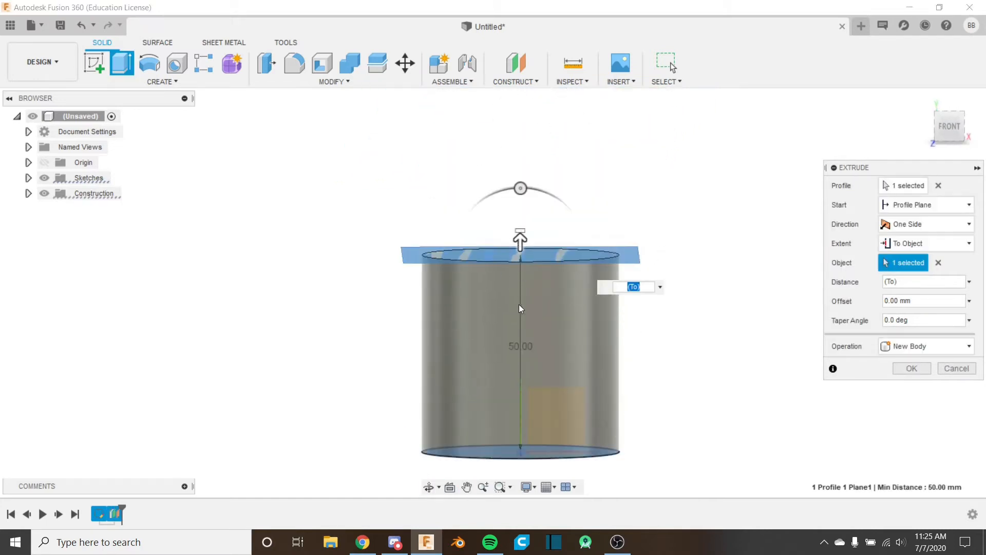
shift+middle_drag(528, 274, 559, 290)
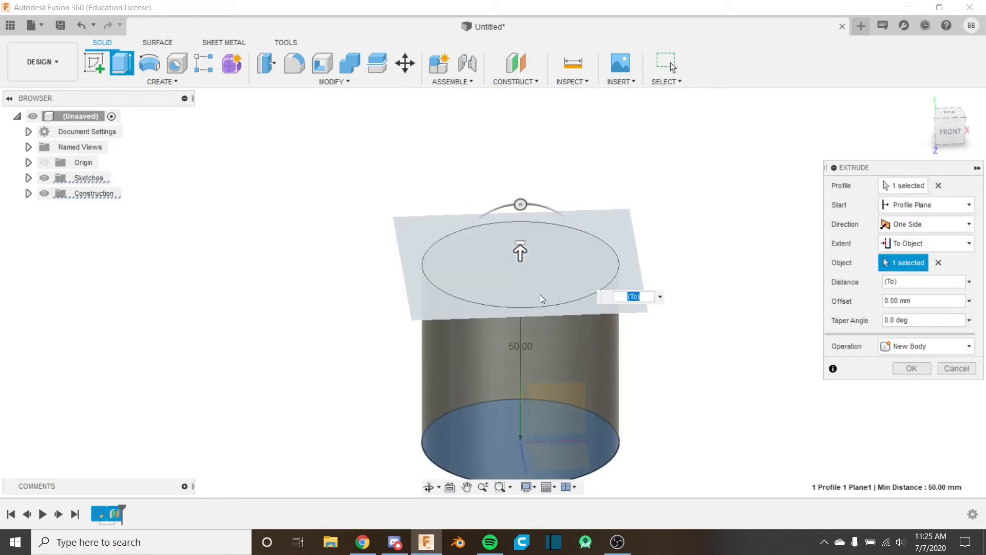
Switch the extent to Distance and extrude the circle 50 mm as a new body
click(919, 244)
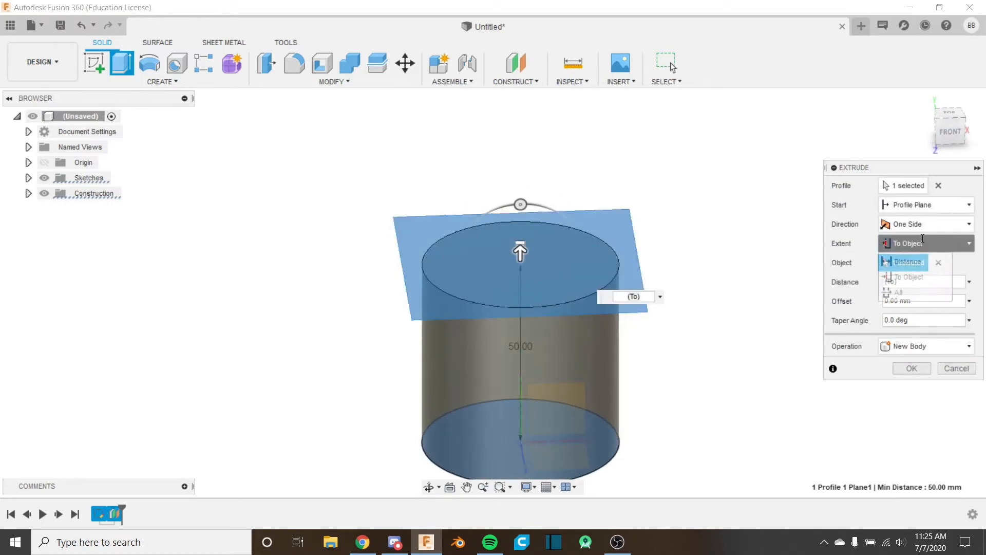
click(918, 261)
double_click(908, 262)
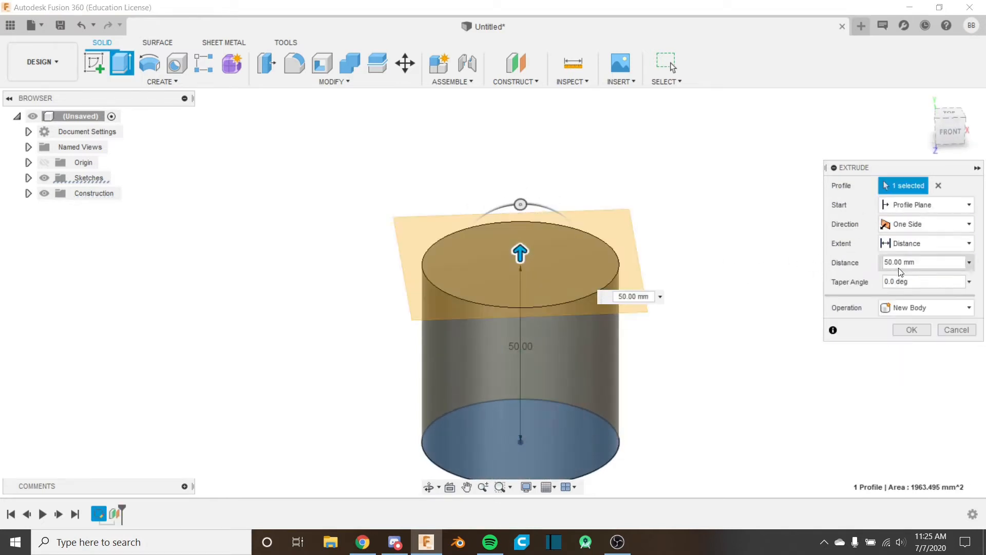
triple_click(911, 263)
text(0)
key(ctrl+z)
shift+middle_drag(734, 284, 734, 274)
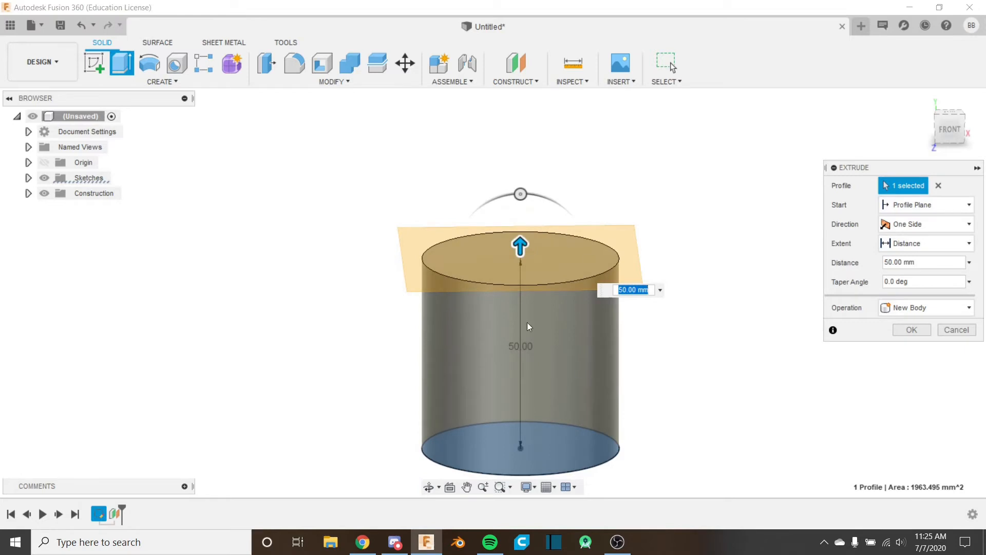
shift+middle_drag(683, 276, 679, 262)
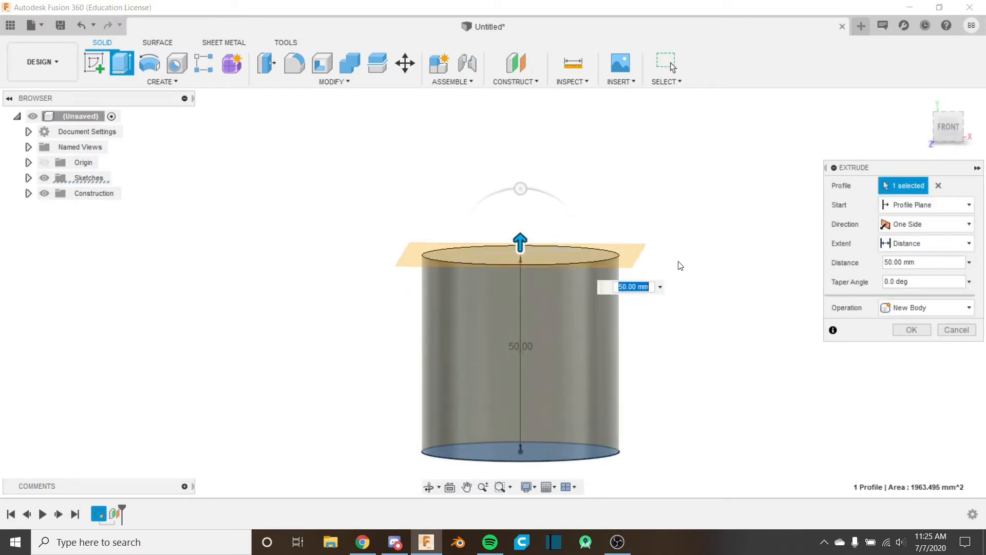
click(908, 330)
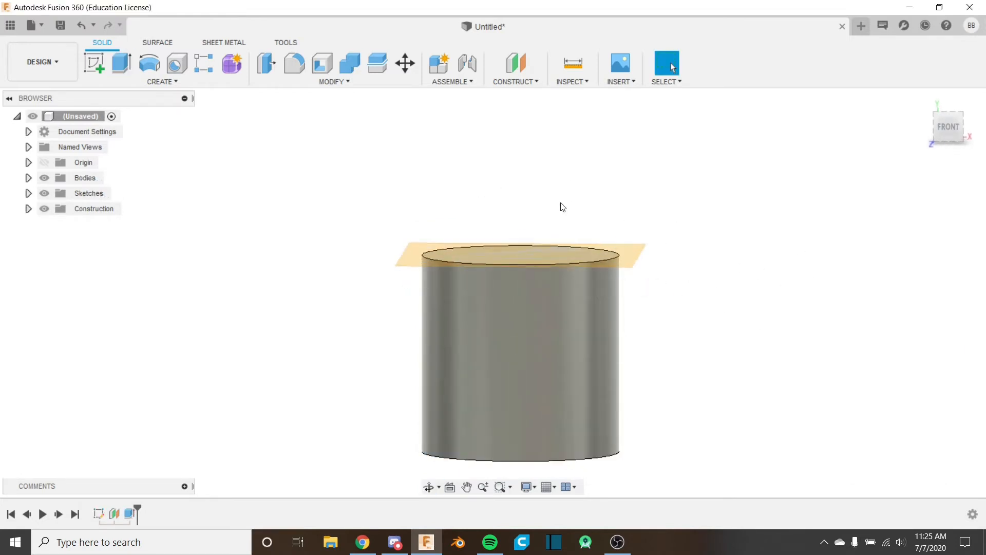
Edit the construction plane's offset distance to 60 mm
right_click(111, 515)
click(149, 404)
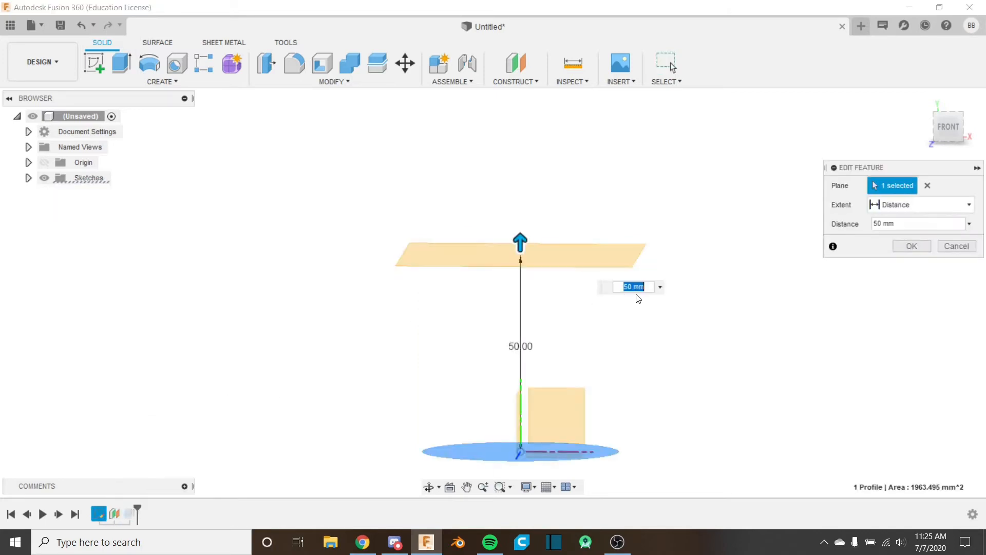
click(637, 293)
text(60)
key(Return)
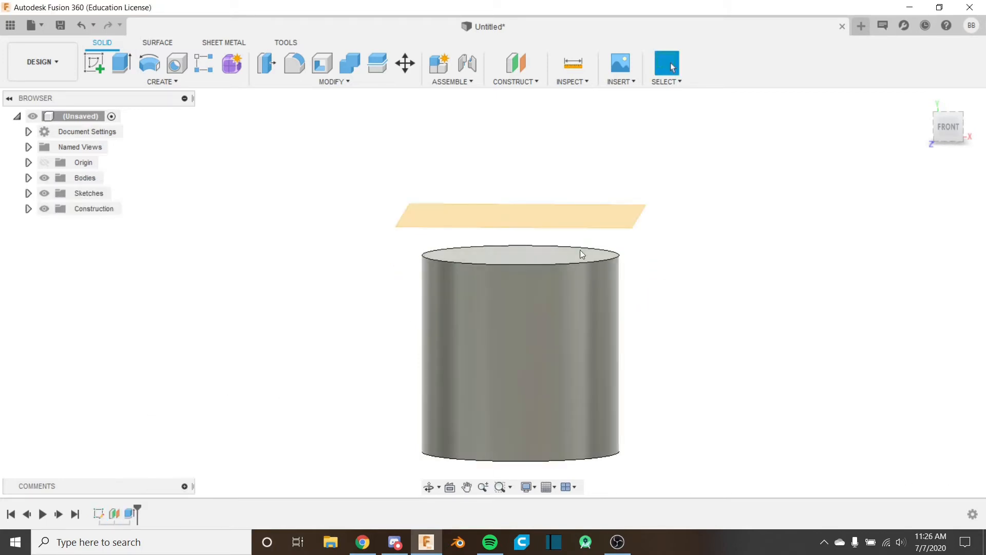
shift+middle_drag(542, 258, 500, 256)
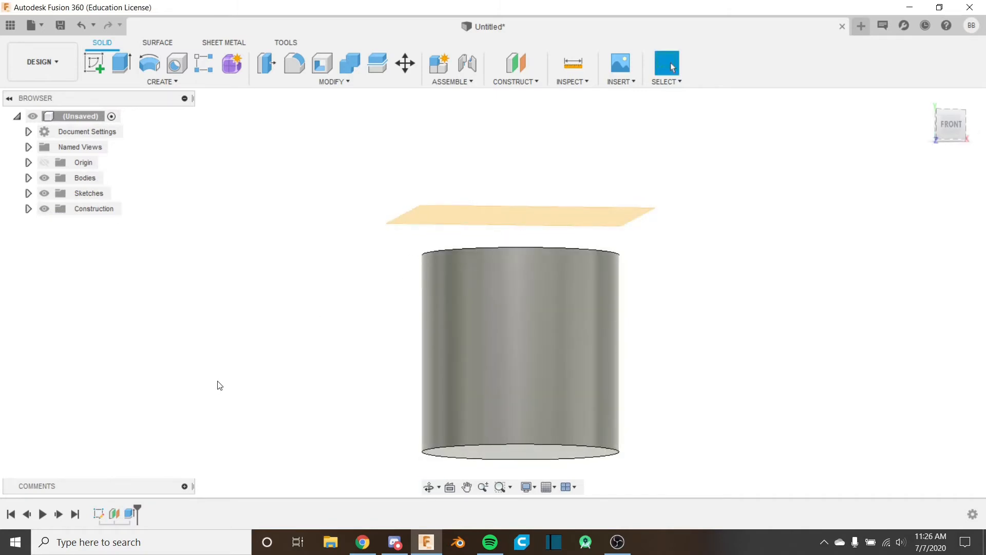
Undo the plane edit and fixed-distance extrusion, and re-extrude the circle up to the construction plane with the To Object extent
key(ctrl+z)
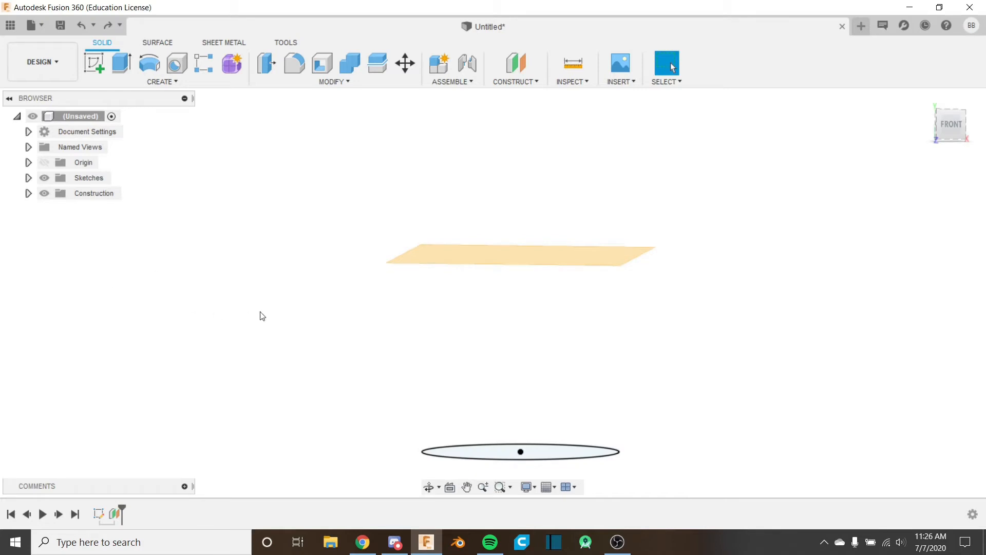
key(e)
click(557, 448)
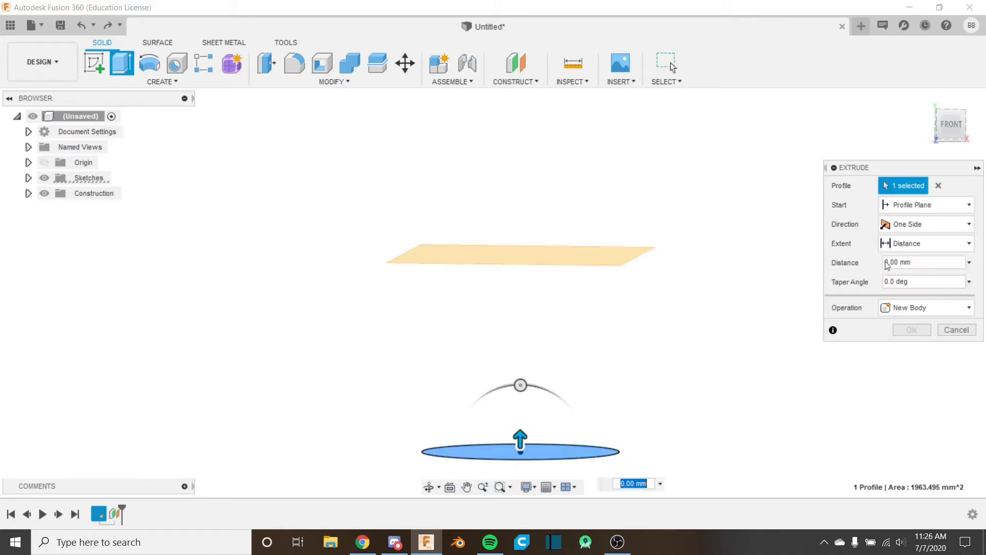
click(942, 244)
click(913, 277)
click(547, 260)
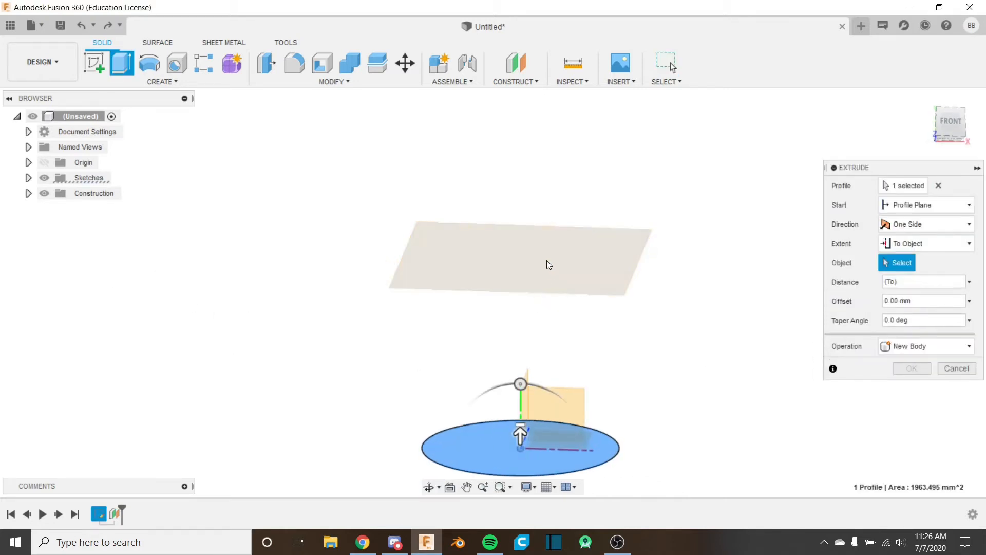
shift+middle_drag(592, 180, 583, 215)
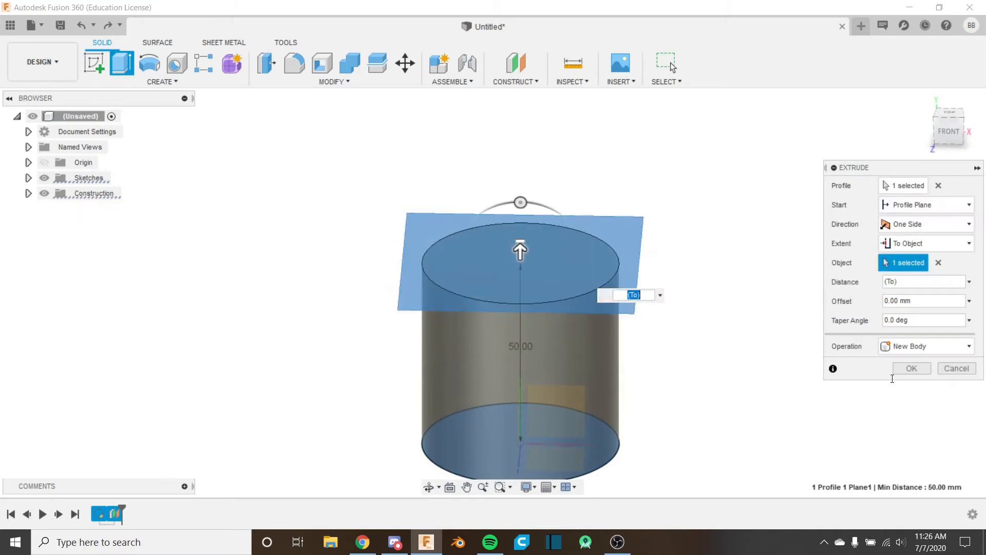
click(912, 369)
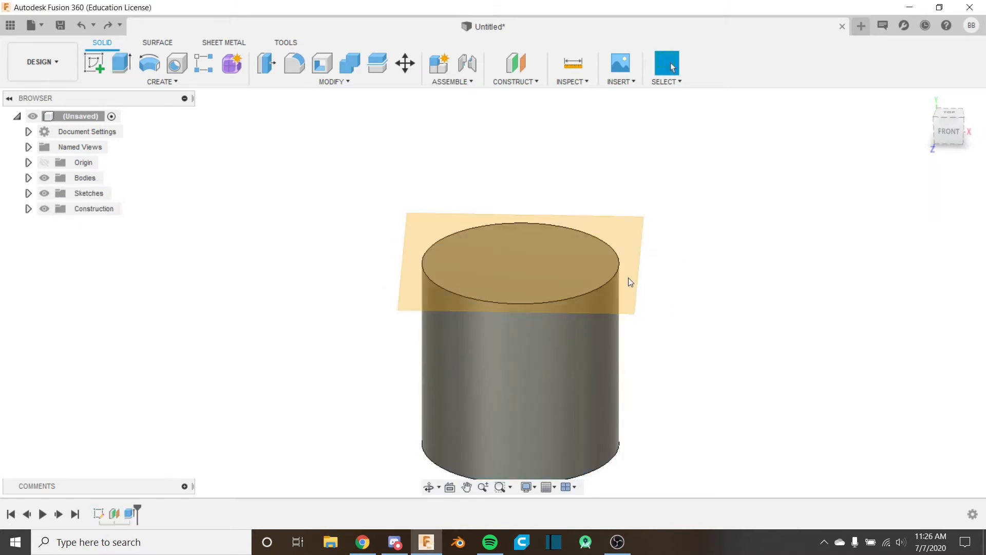
Edit the construction plane's offset to raise it higher above the circle
right_click(113, 507)
click(170, 405)
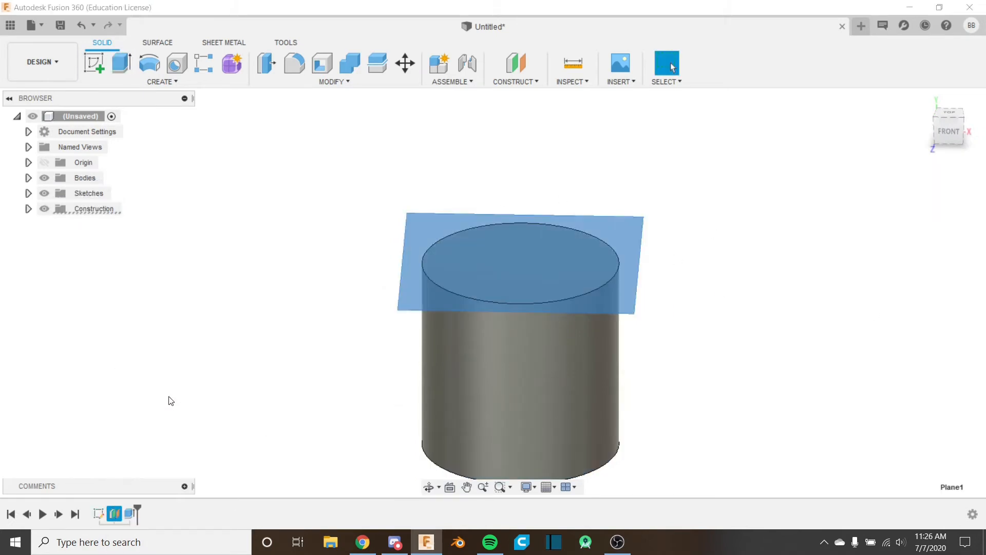
text(7)
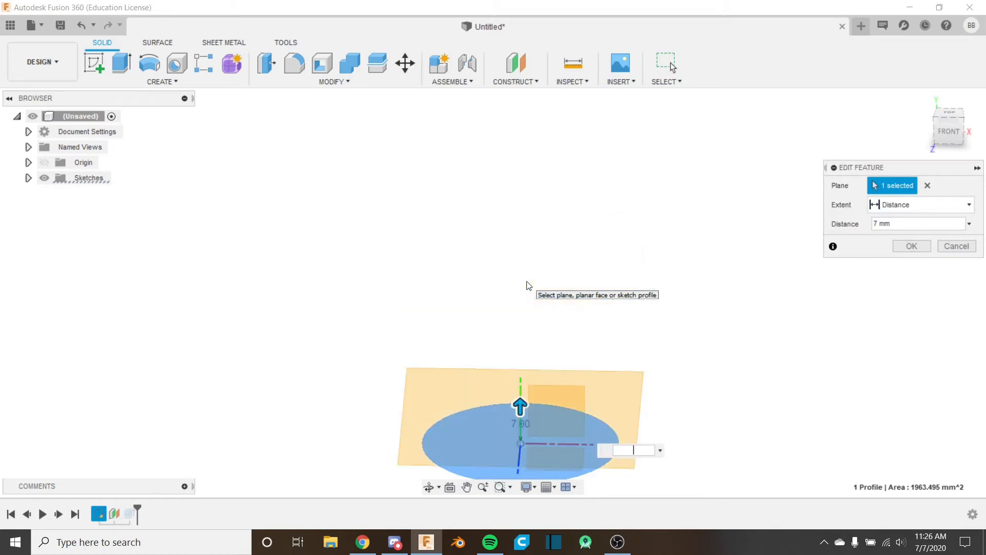
key(Return)
shift+middle_drag(527, 282, 531, 235)
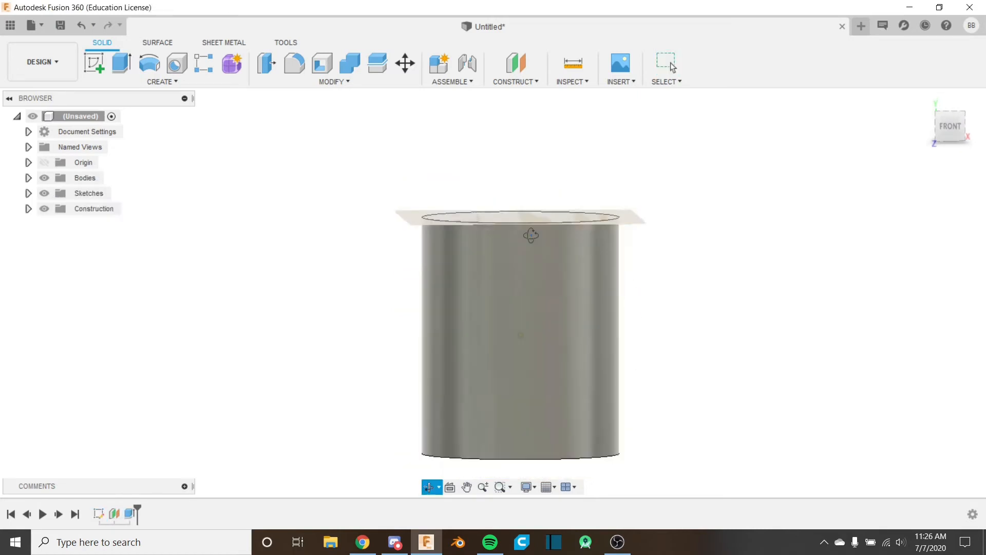
shift+middle_drag(537, 228, 566, 263)
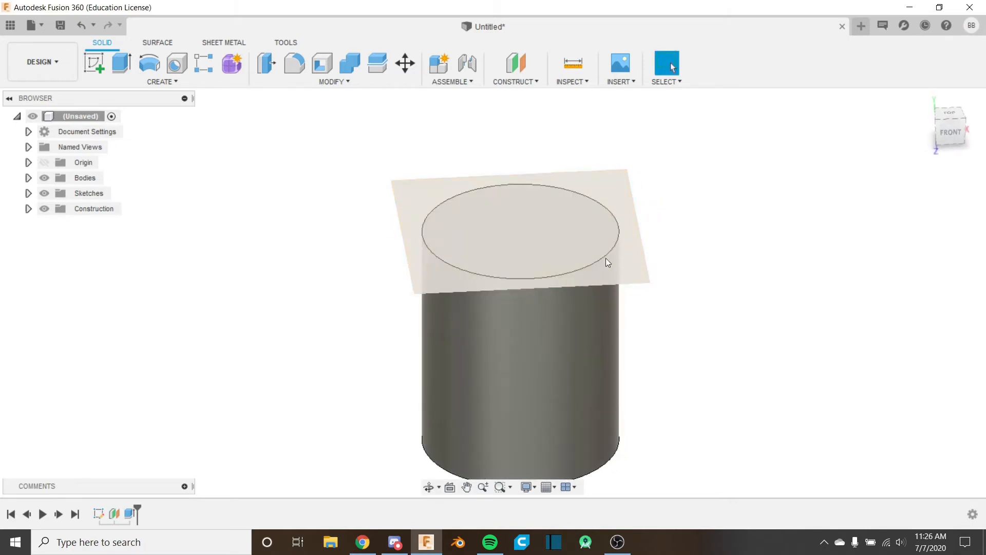
click(434, 235)
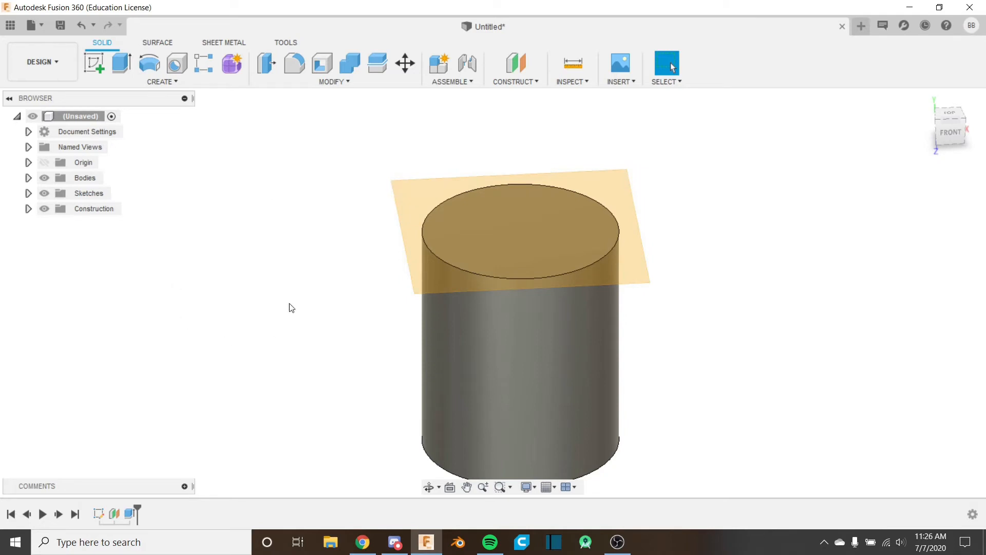
Undo the plane's offset edit, the extrusion and the construction plane, leaving only the circle sketch
key(ctrl+z)
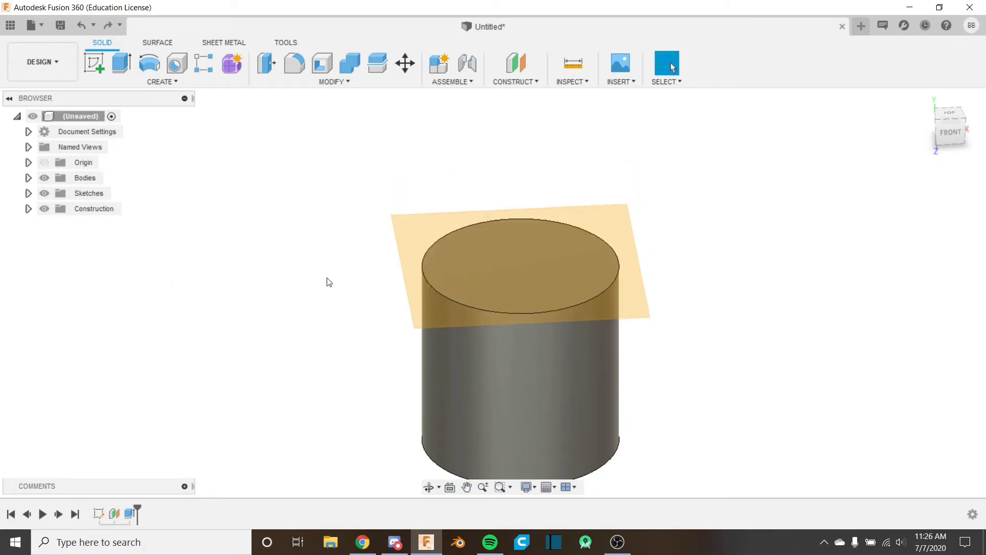
key(ctrl+z)
key(ctrl+z)
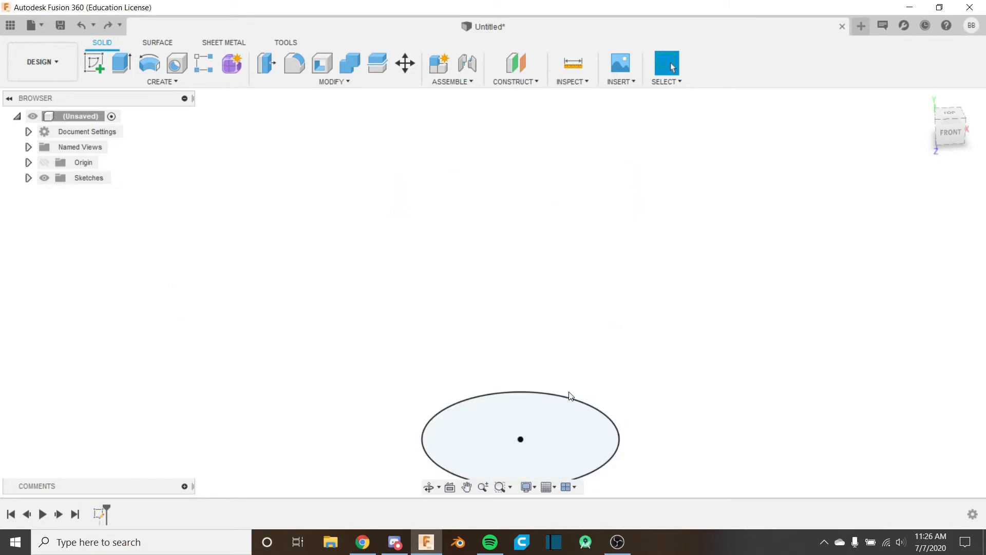
Try a one-sided extrusion of the circle at 30 mm and raise the distance to 50 mm
key(e)
click(568, 434)
click(573, 442)
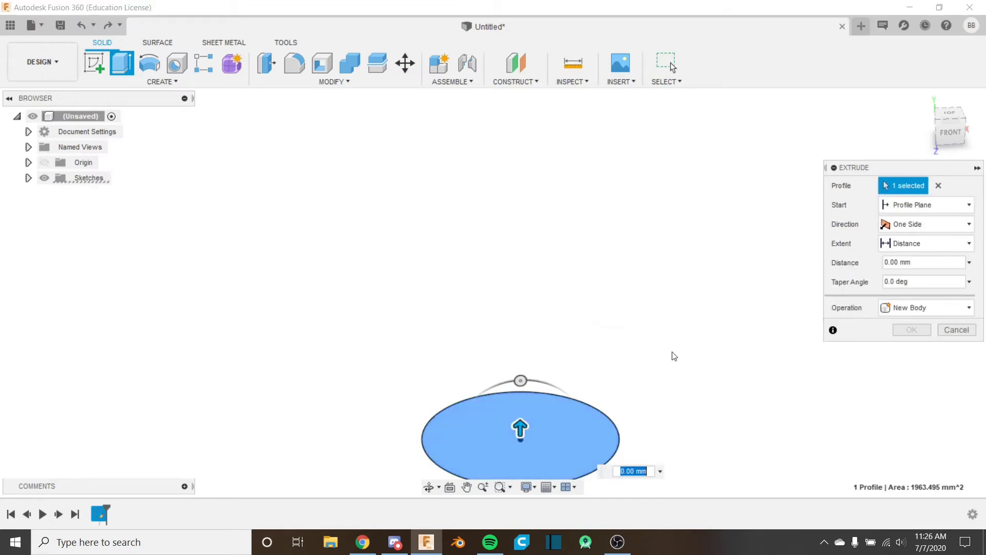
text(30)
key(Return)
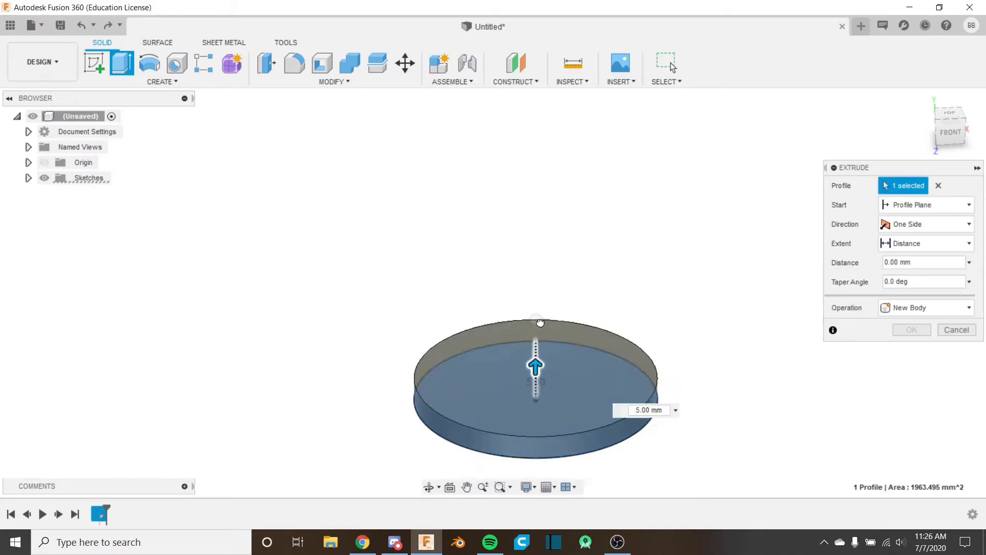
middle_drag(776, 300, 751, 320)
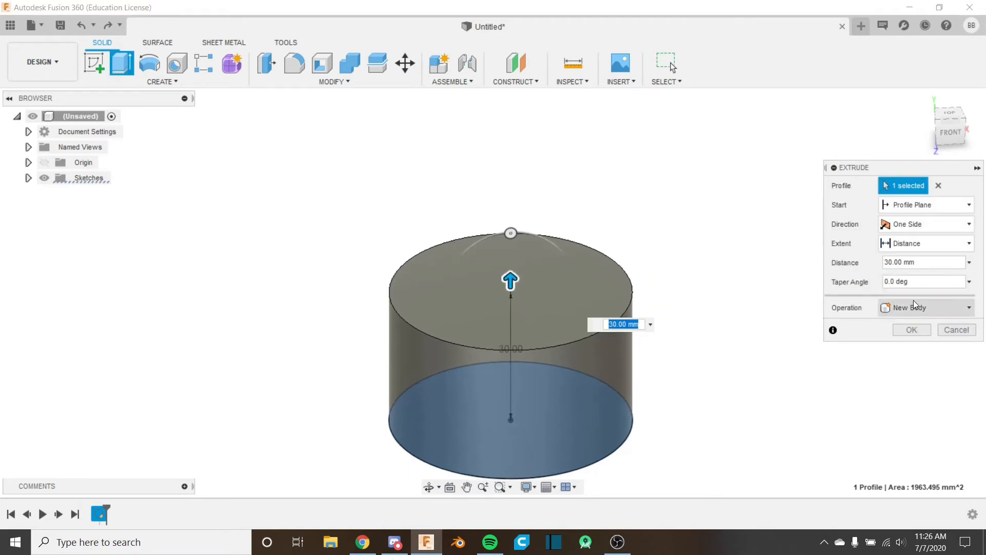
click(895, 306)
click(896, 307)
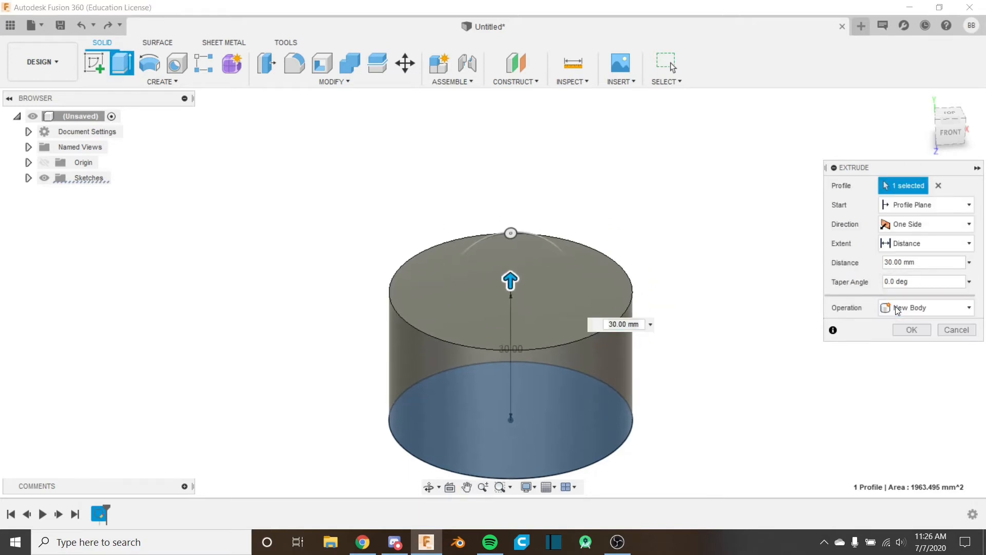
drag(511, 282, 510, 195)
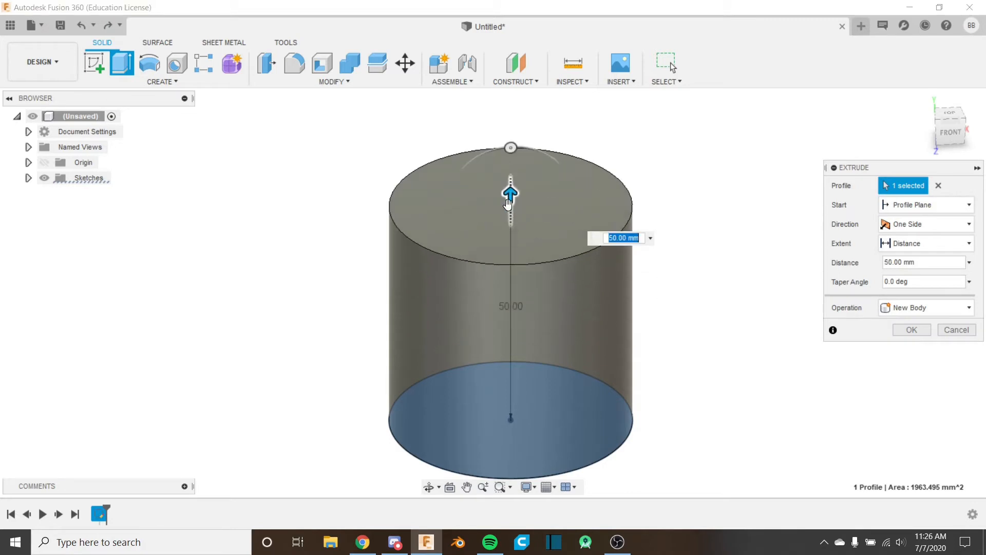
Examine the operation types available for the extrusion and cancel the Extrude command
click(908, 306)
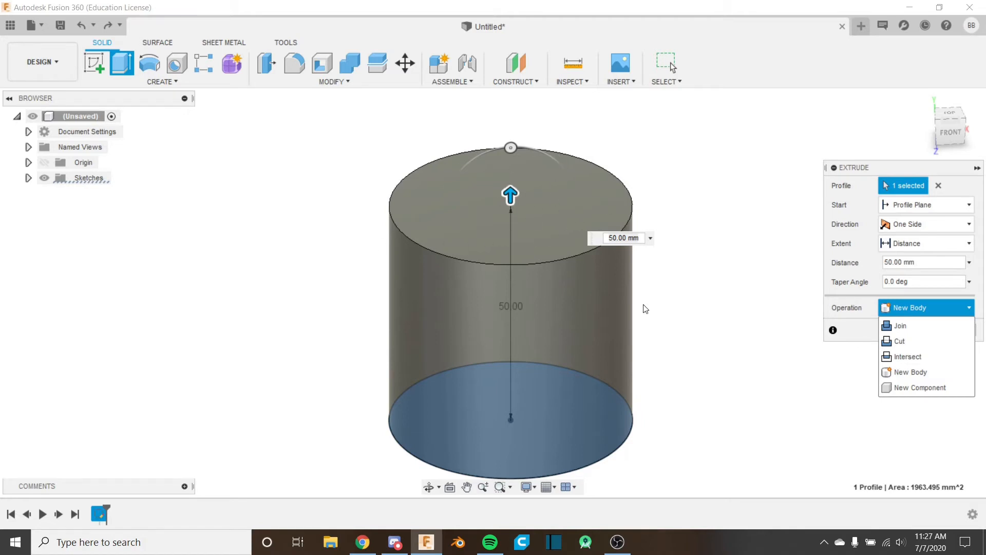
click(865, 337)
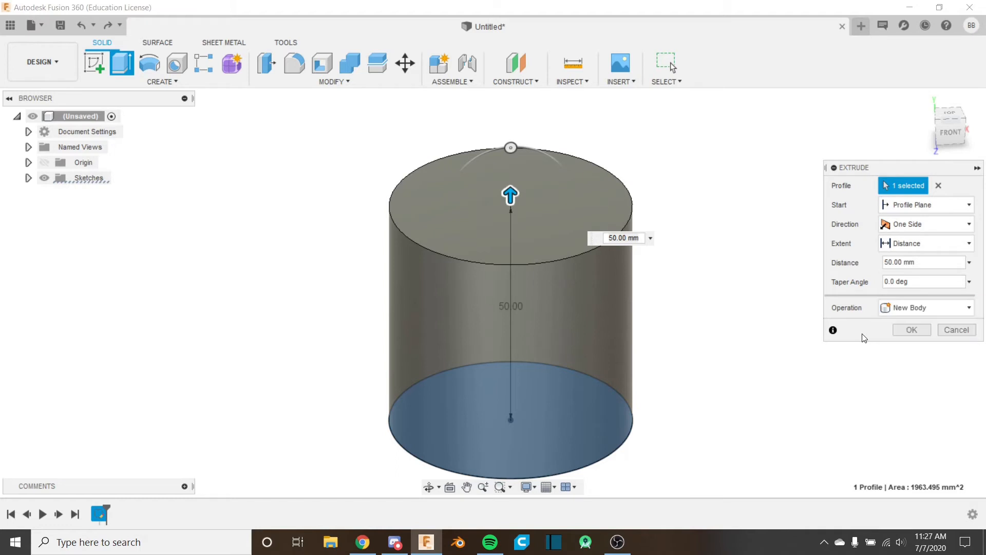
click(966, 334)
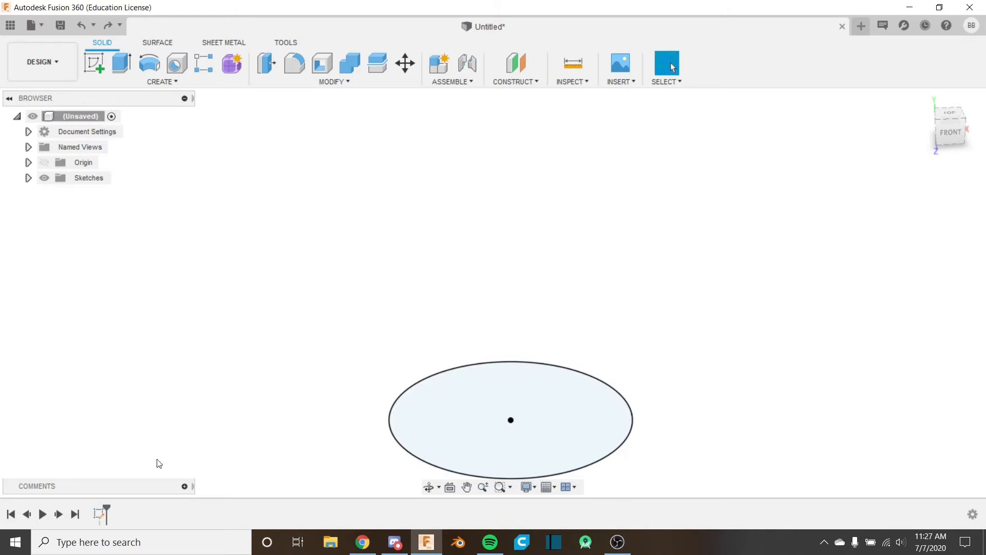
Undo the finishing of the sketch to reopen the 50 mm circle for editing
middle_drag(381, 416, 361, 368)
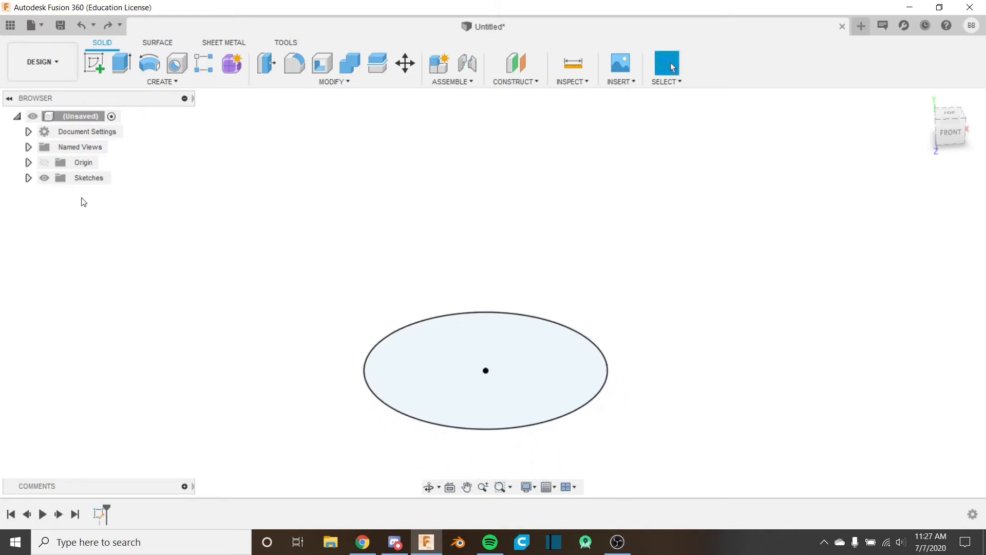
click(82, 25)
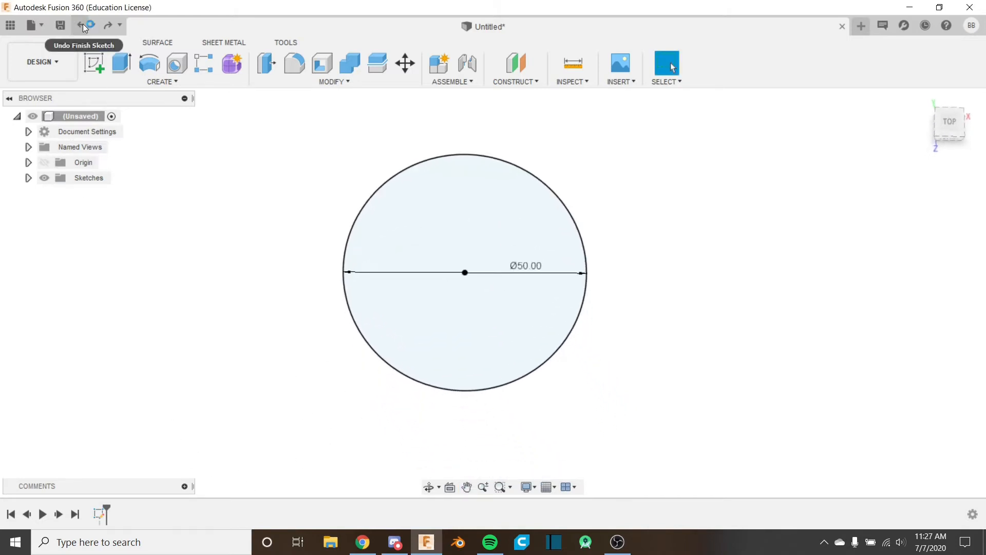
middle_drag(422, 260, 497, 396)
middle_drag(634, 372, 623, 339)
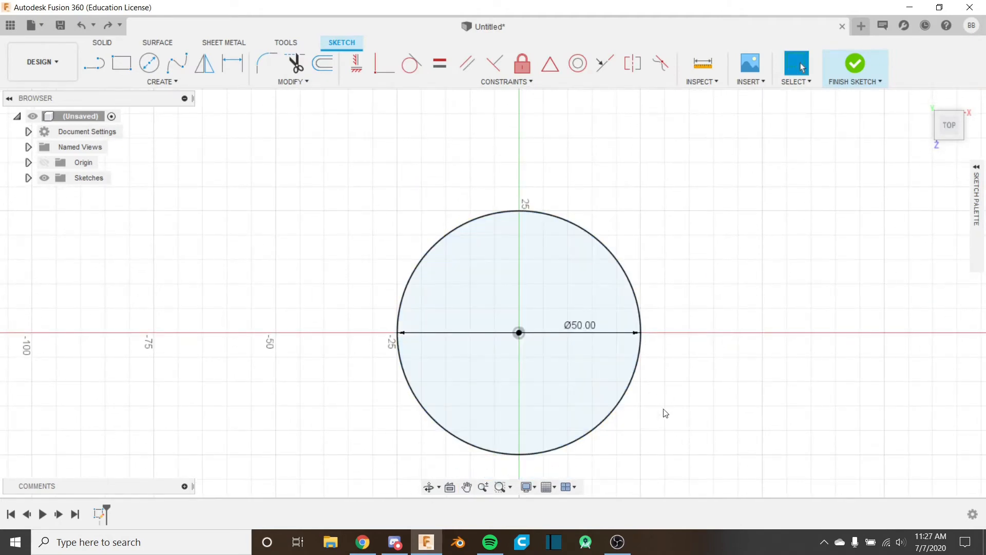
Delete the 50 mm circle and undo the sketch history back to an empty design
right_click(691, 354)
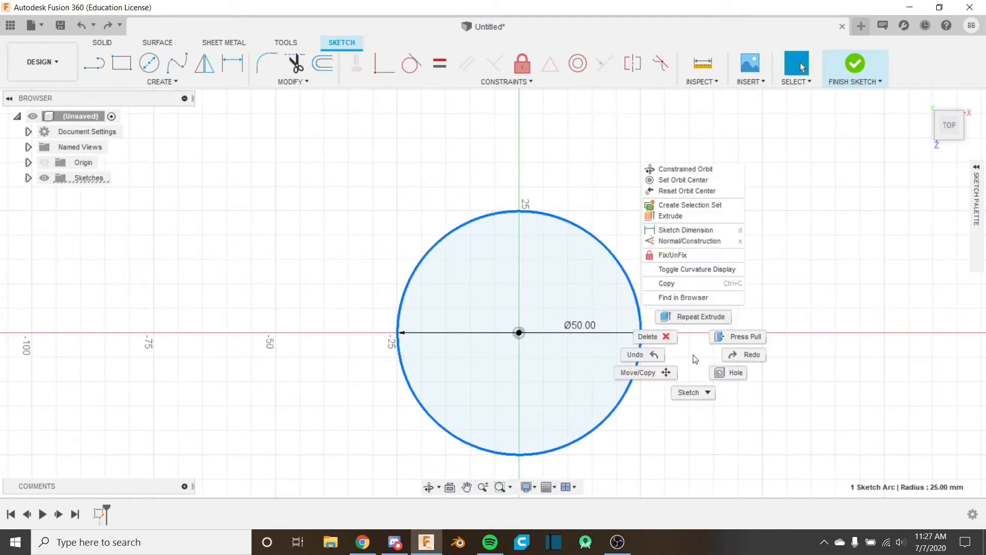
click(631, 335)
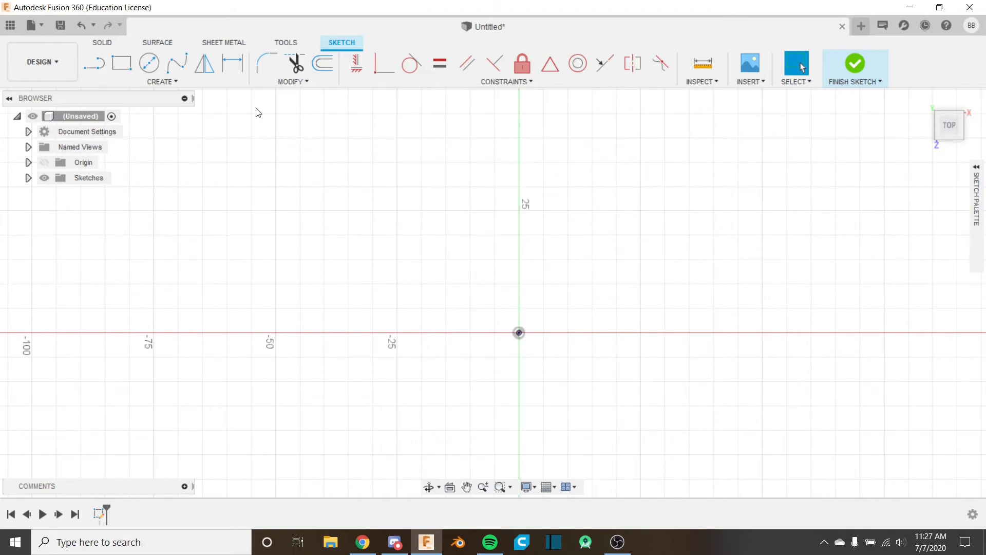
click(84, 28)
click(85, 28)
click(85, 28)
click(85, 28)
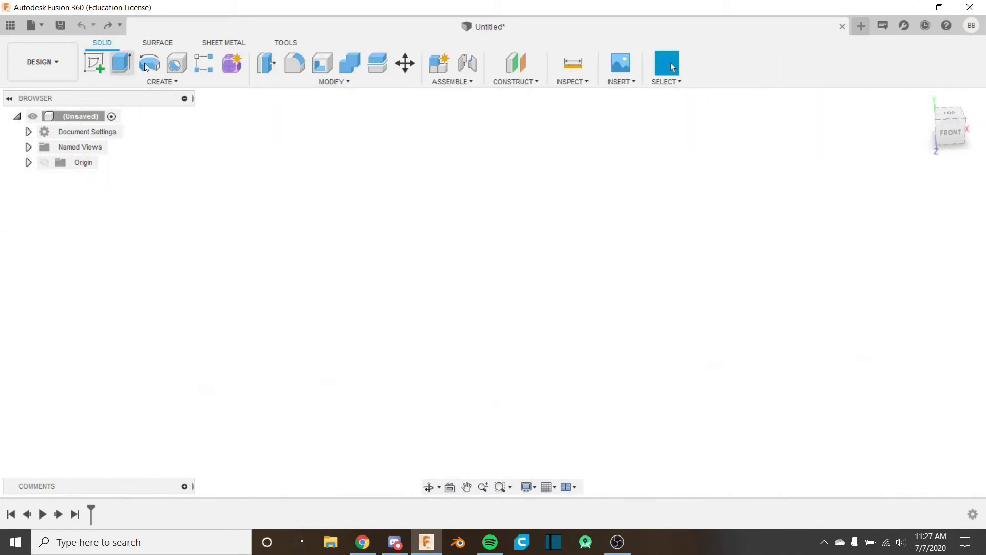
Create a new sketch on the vertical front (XY) origin plane
click(94, 63)
click(546, 333)
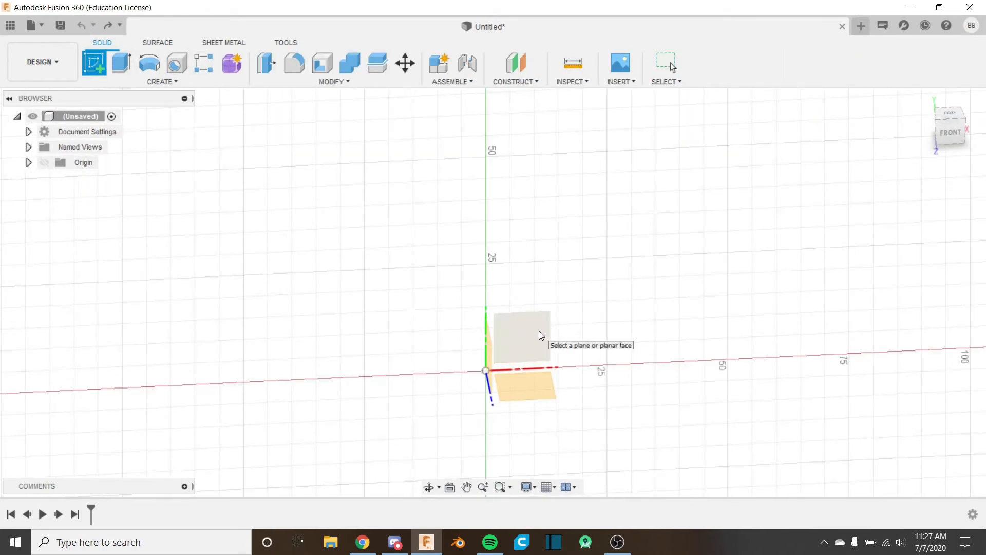
click(538, 331)
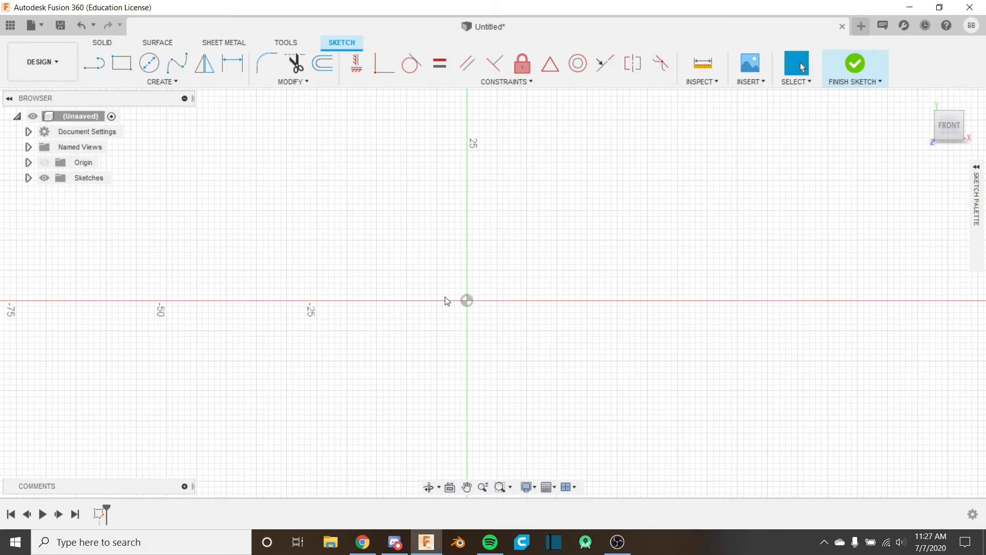
scroll(491, 289, up, 5)
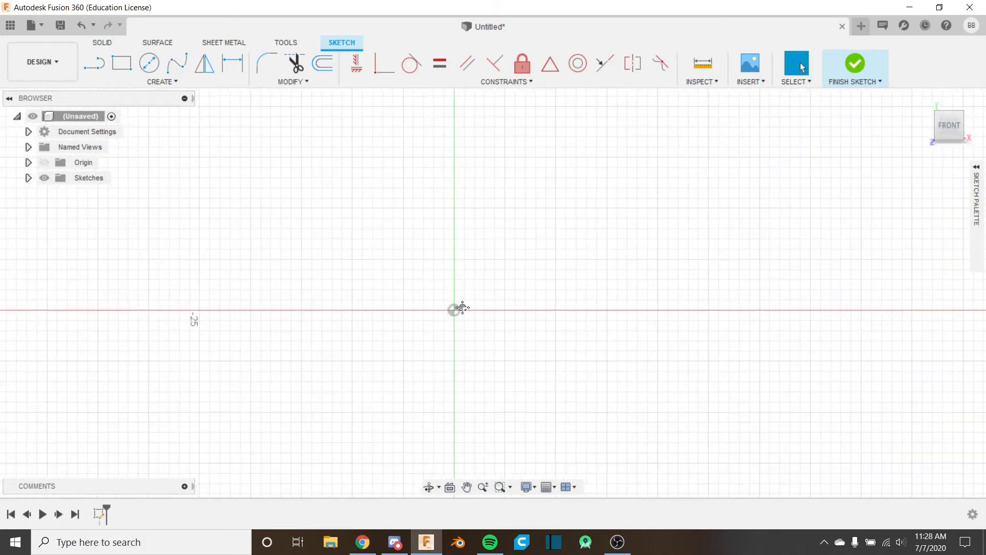
middle_drag(493, 308, 426, 312)
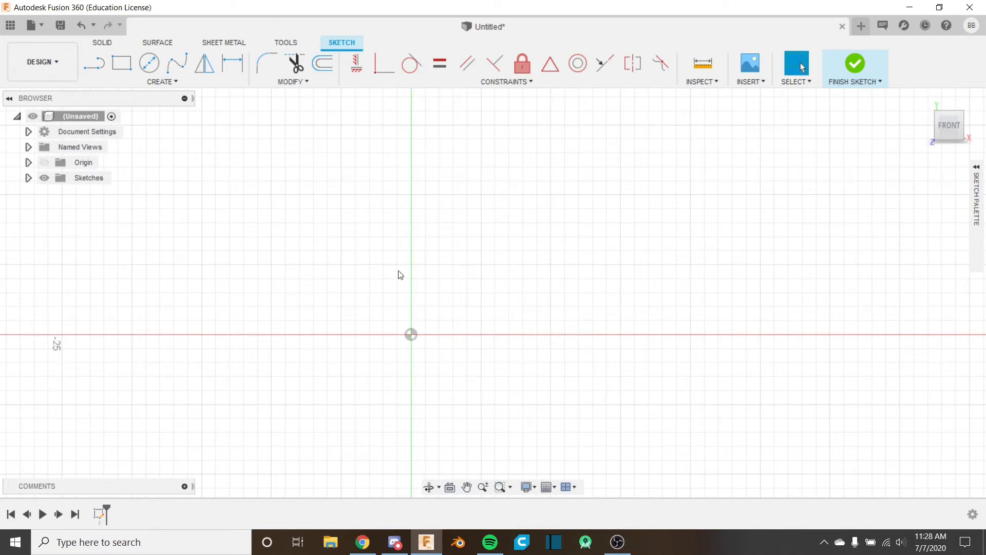
Draw a closed right triangle from the origin with a vertical side about 5 mm long and a 45° hypotenuse, and finish the sketch
key(l)
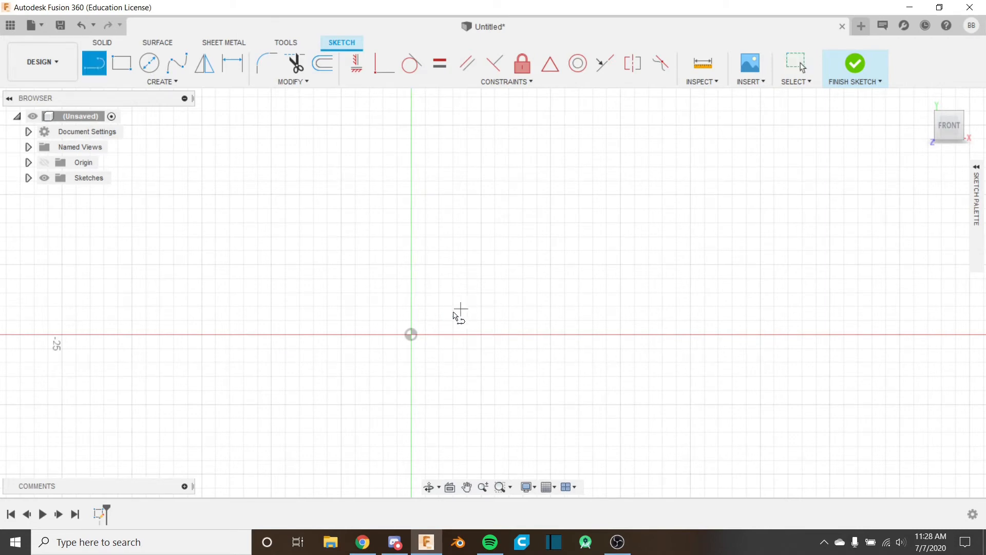
click(411, 335)
click(411, 265)
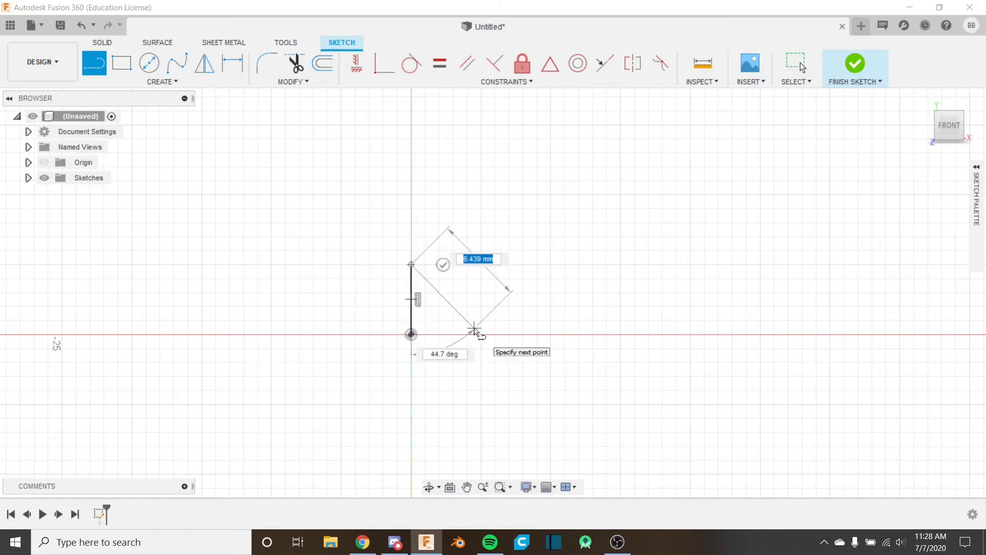
key(Tab)
text(45)
key(Tab)
click(480, 336)
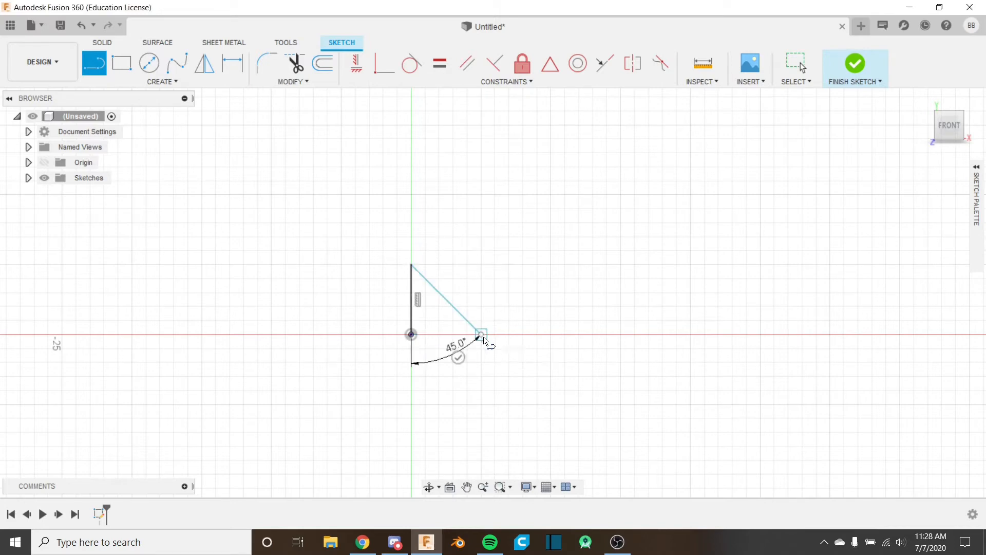
click(411, 335)
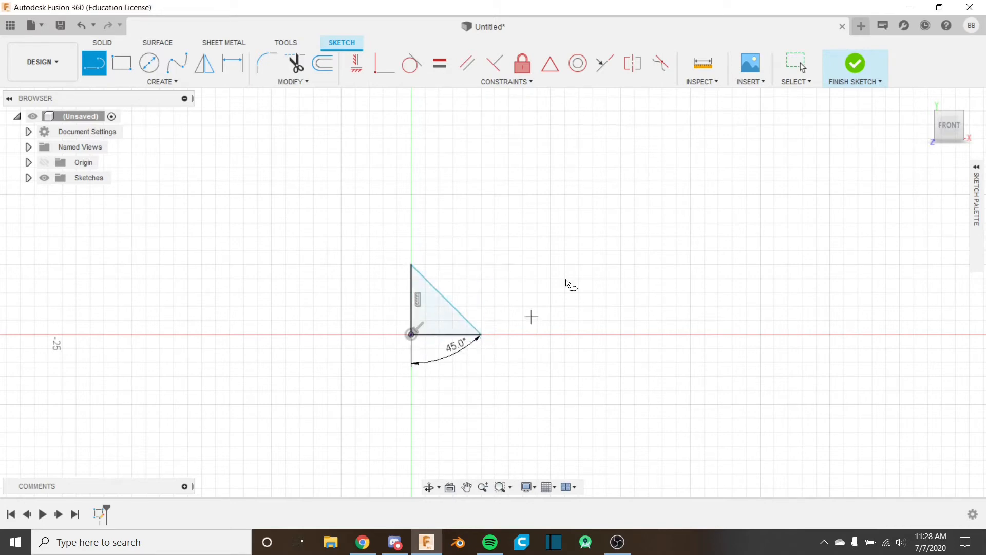
key(Escape)
click(855, 69)
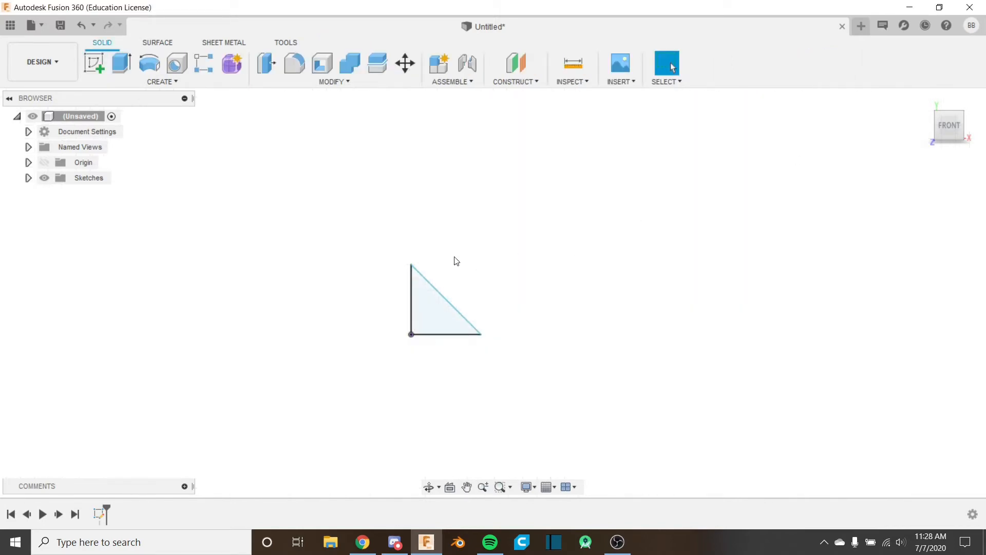
Start a Revolve of the triangle profile and set its vertical side as the axis to preview a cone
click(156, 82)
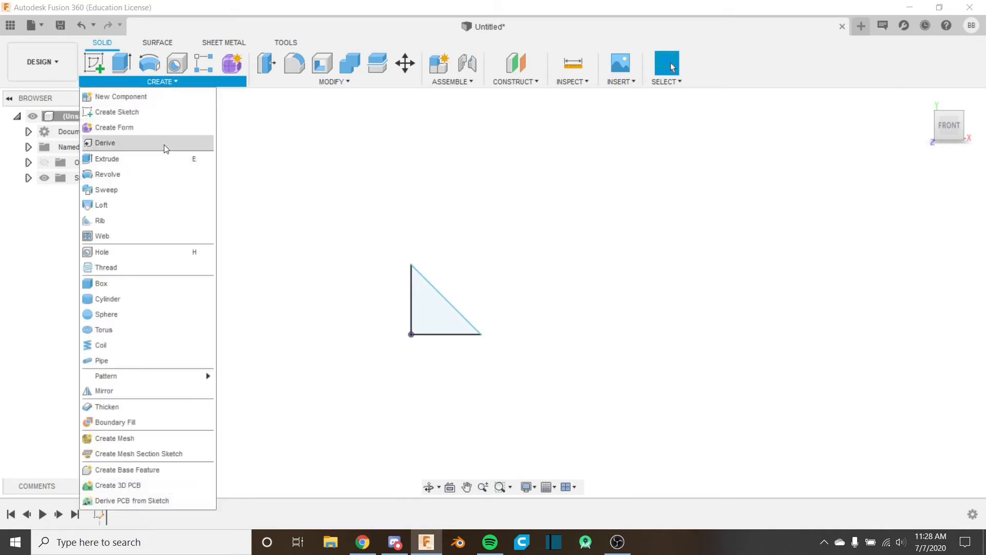
click(146, 175)
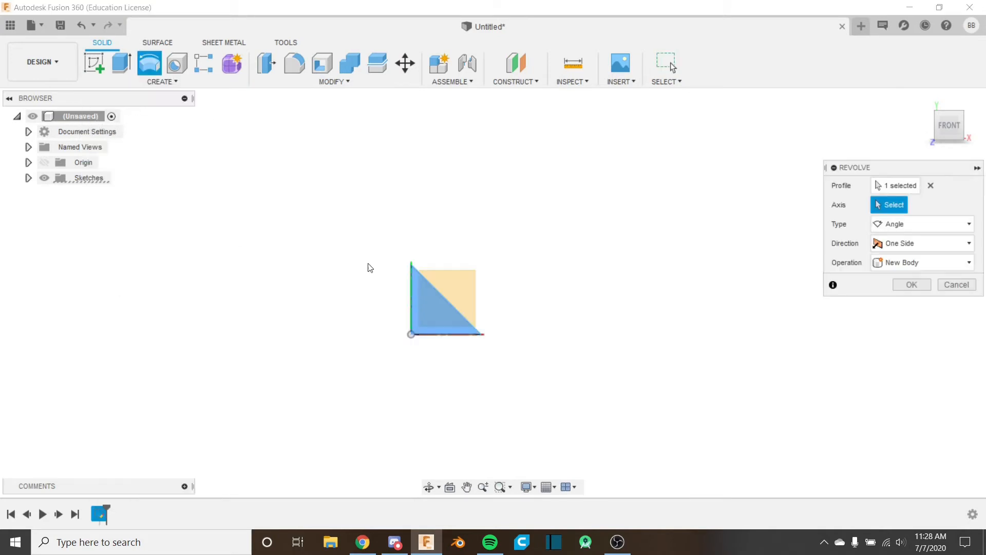
click(930, 186)
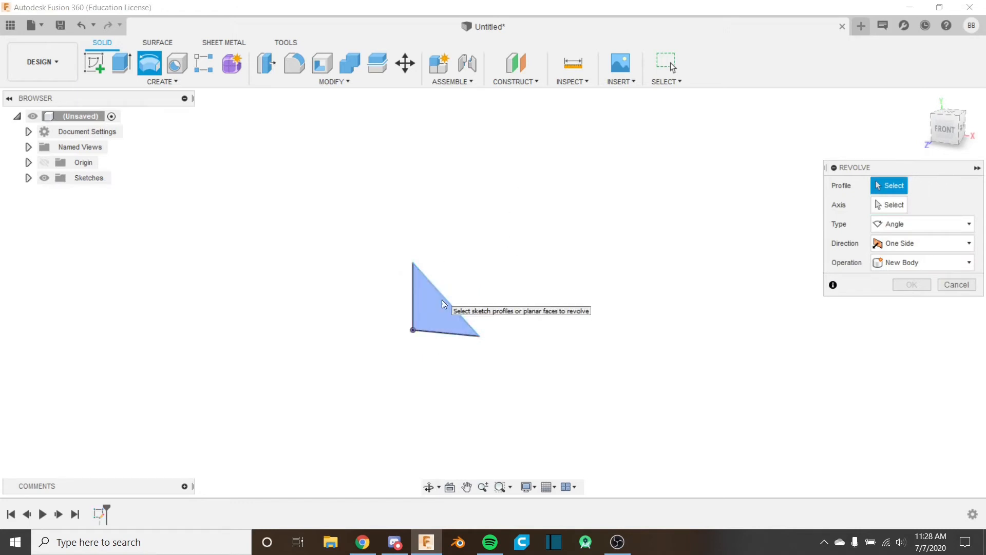
click(437, 314)
scroll(437, 293, up, 3)
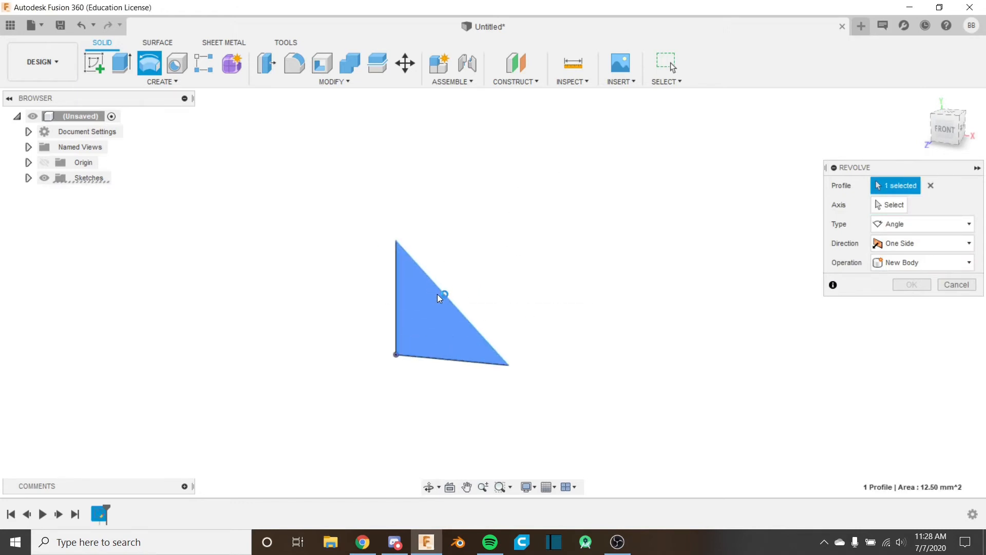
click(894, 205)
middle_drag(443, 217, 453, 252)
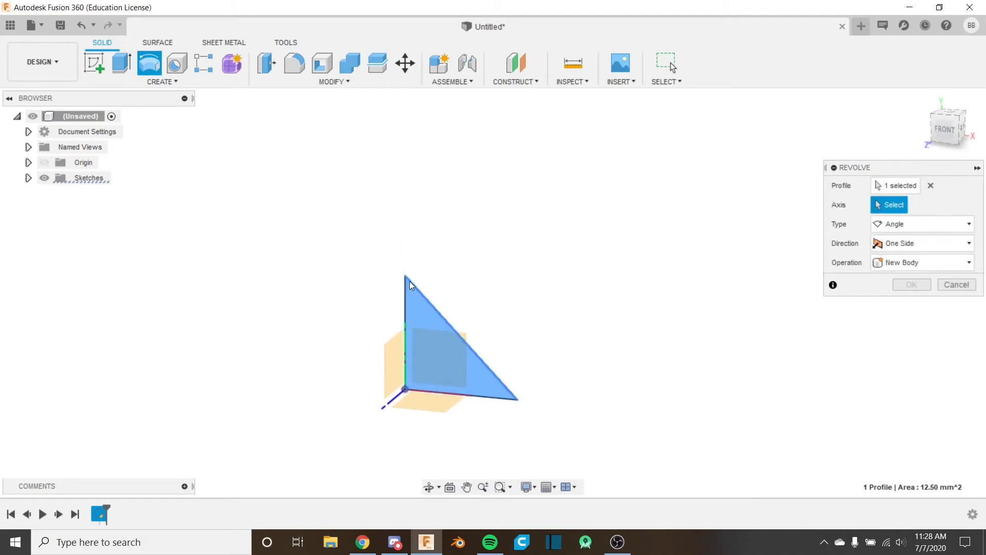
shift+middle_drag(409, 281, 422, 280)
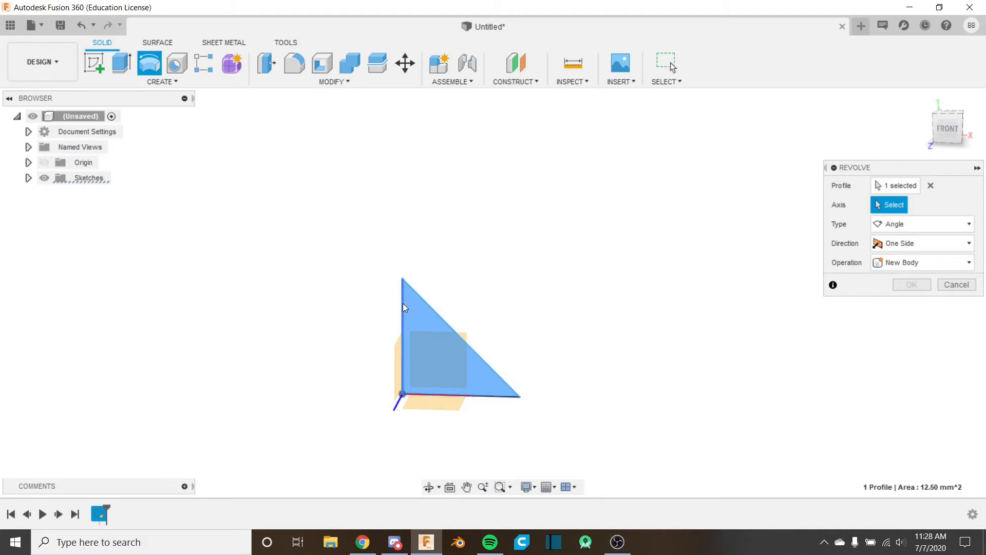
click(44, 178)
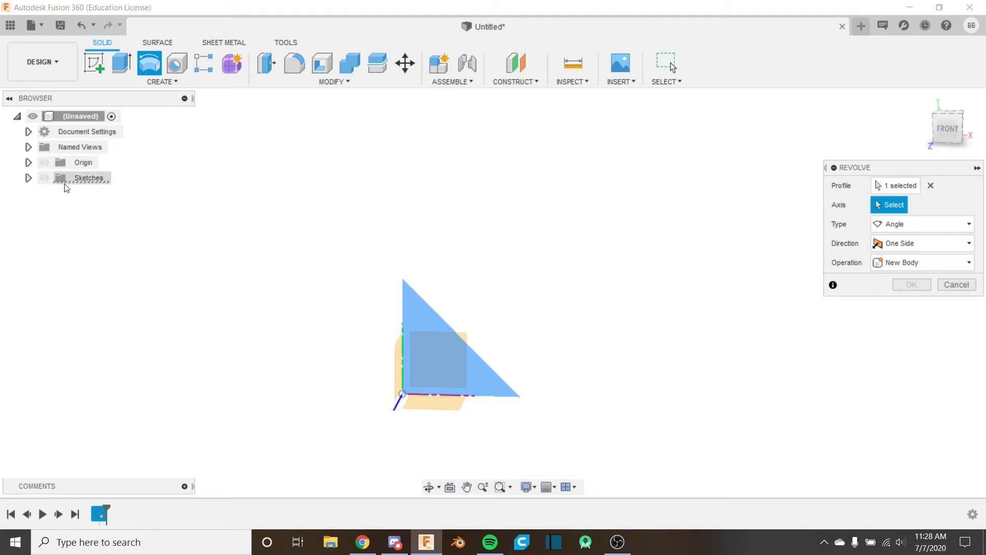
click(45, 178)
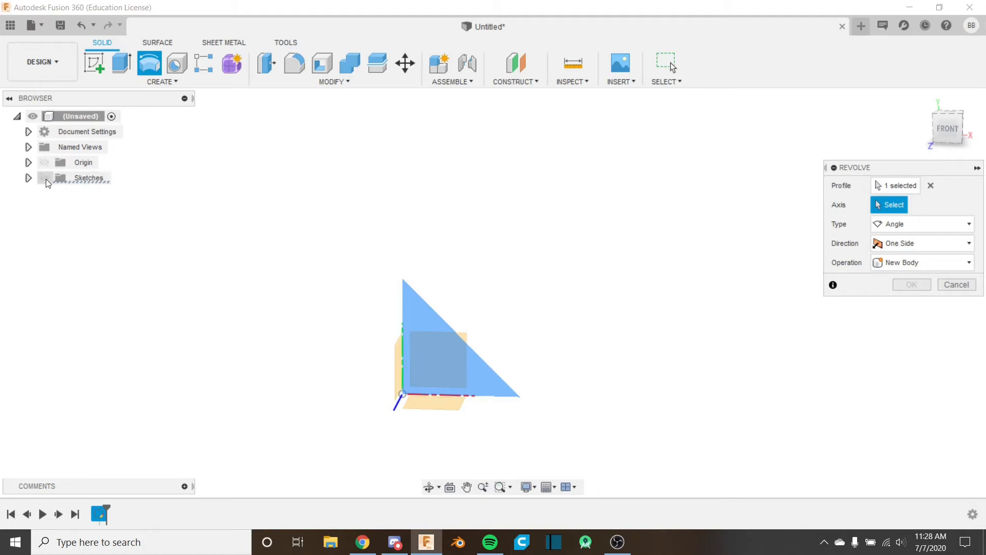
click(402, 307)
shift+middle_drag(469, 277, 497, 310)
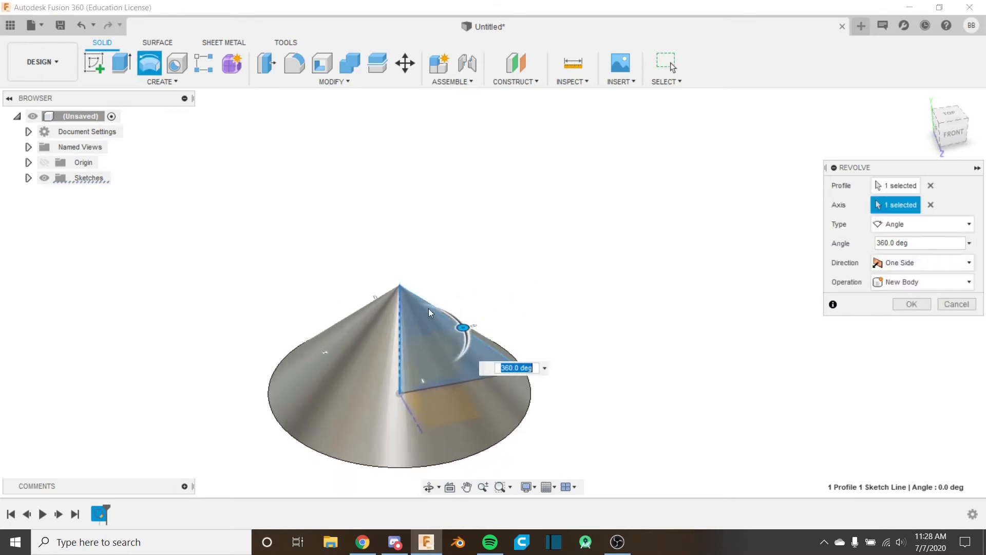
Try revolve angles of 3660 and 360 degrees and switch the extent type to Full
scroll(428, 308, up, 3)
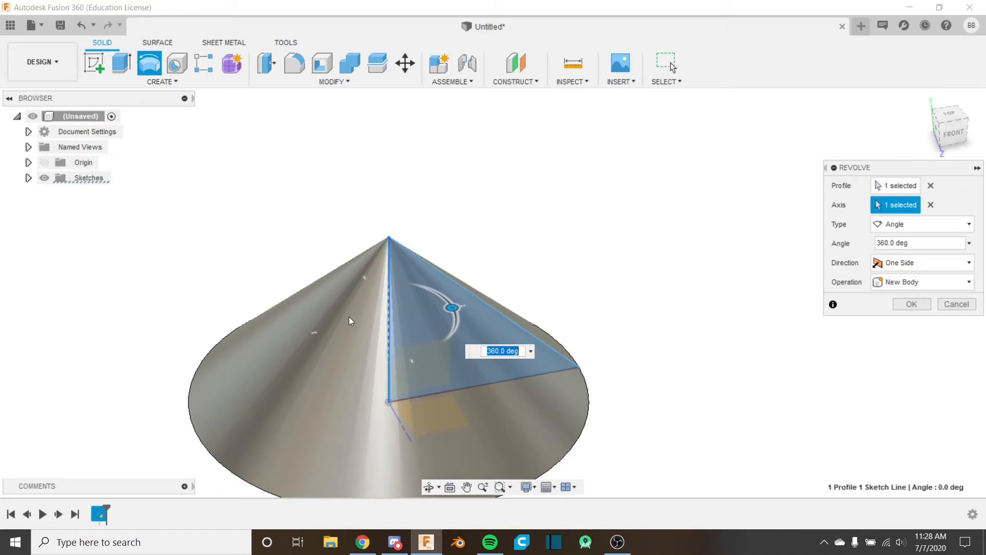
scroll(343, 331, down, 1)
shift+middle_drag(356, 348, 393, 364)
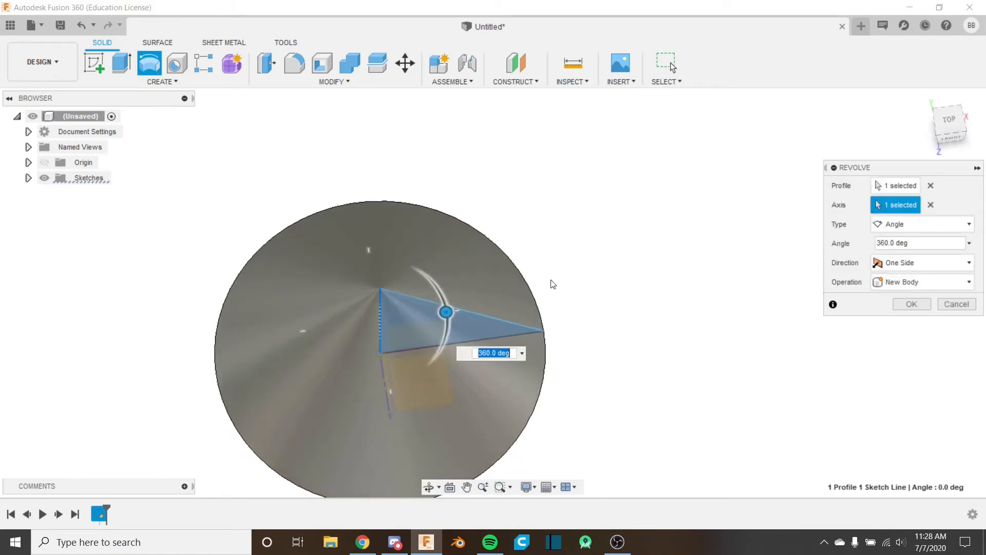
mouse_move(436, 304)
mouse_down()
mouse_move(419, 271)
mouse_move(355, 261)
mouse_move(320, 283)
mouse_move(308, 322)
mouse_move(334, 256)
mouse_move(451, 307)
mouse_move(448, 296)
mouse_up()
text(3660)
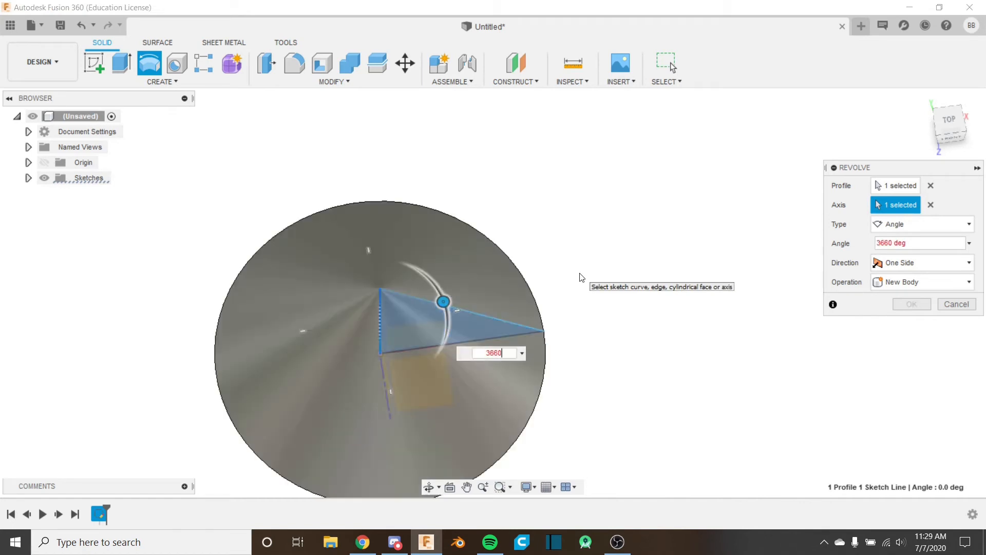
text(0)
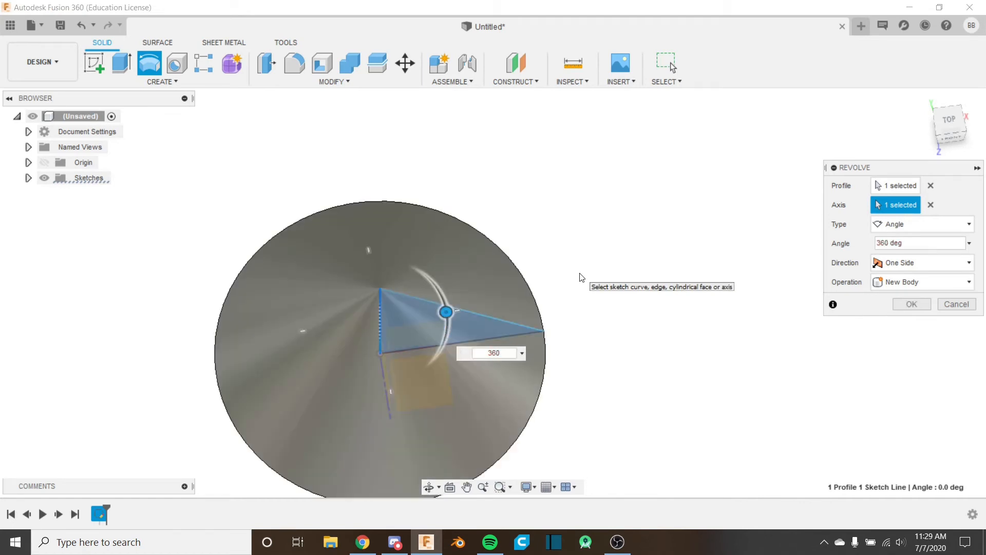
click(887, 232)
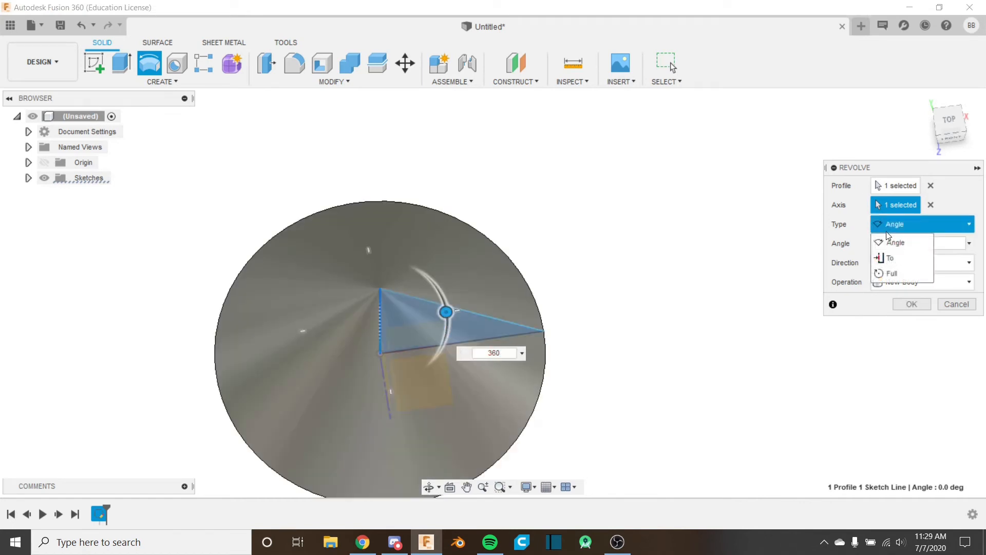
click(892, 273)
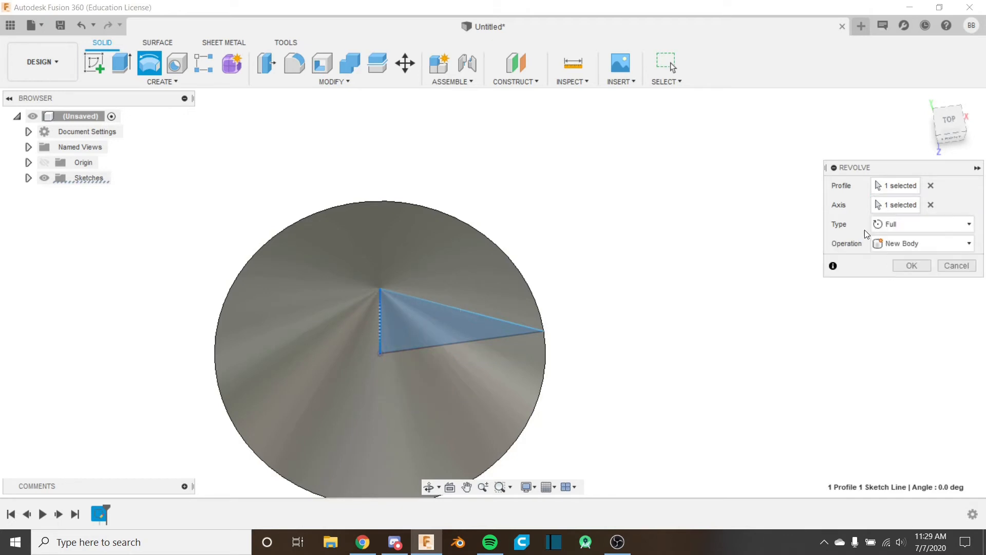
Set the revolve extent type to To, show the origin geometry and pick the YZ origin plane as the end of the revolve
click(907, 228)
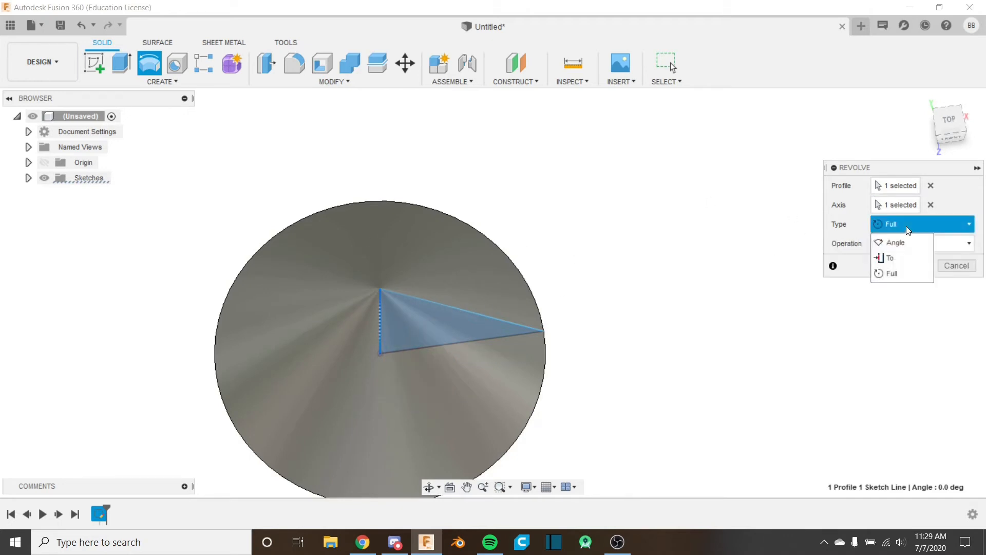
click(905, 259)
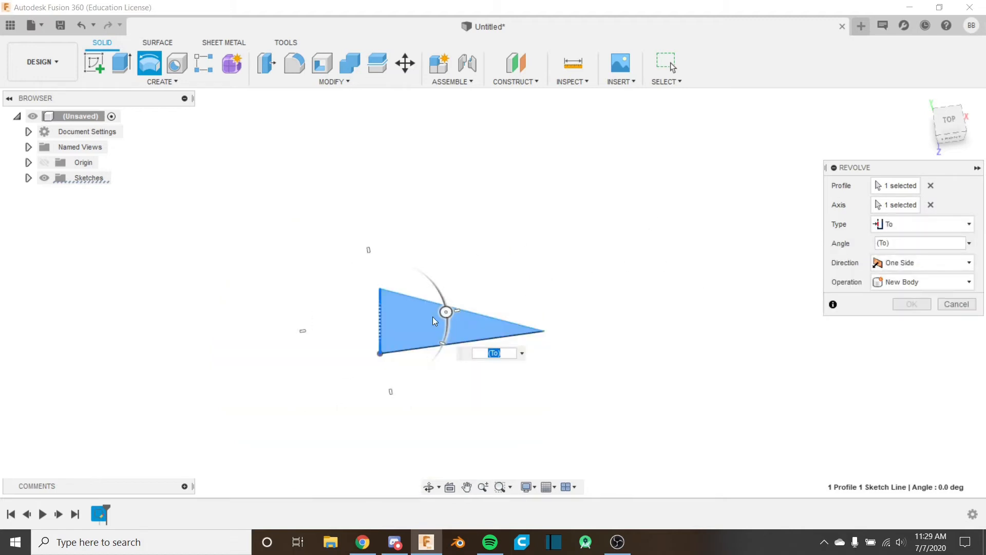
middle_drag(425, 340, 465, 280)
scroll(464, 279, down, 1)
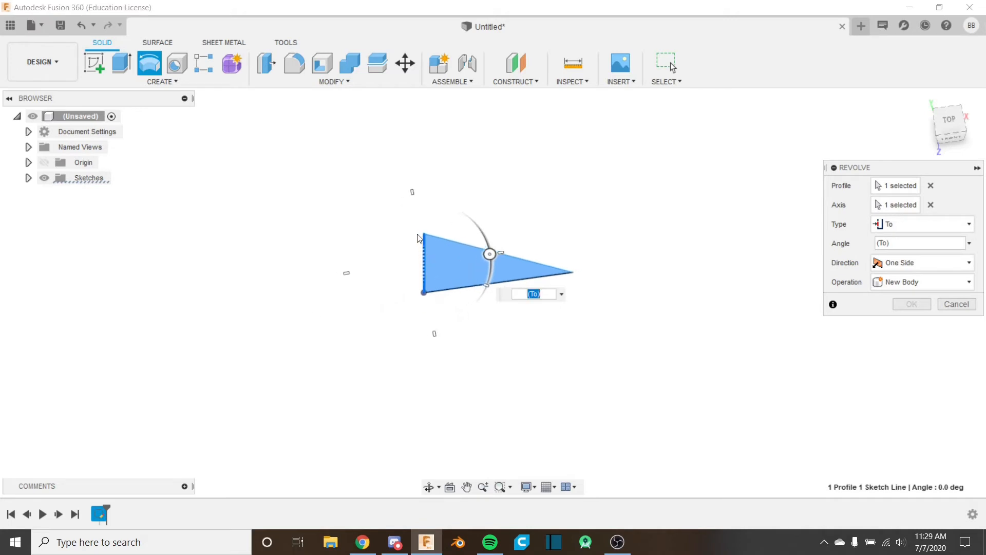
shift+middle_drag(443, 335, 472, 300)
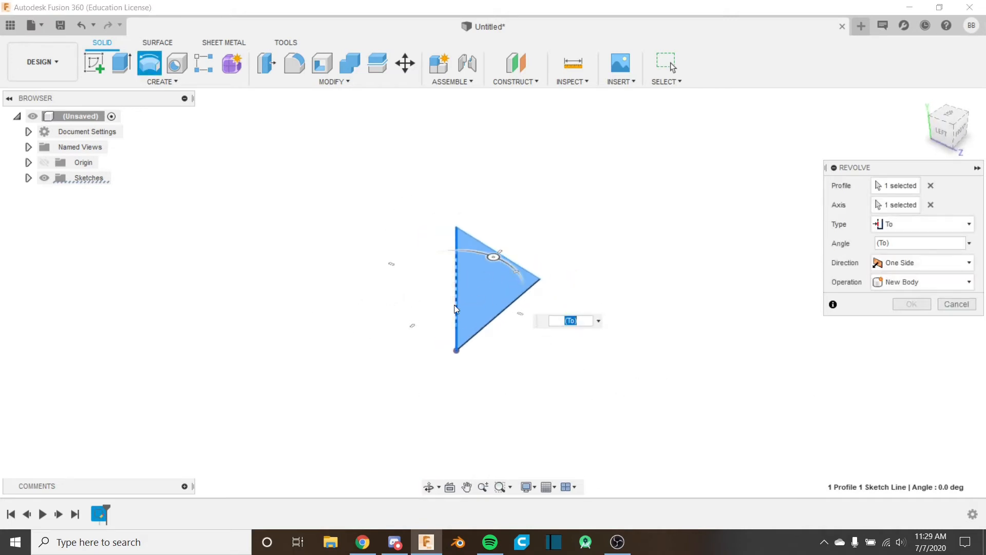
click(45, 163)
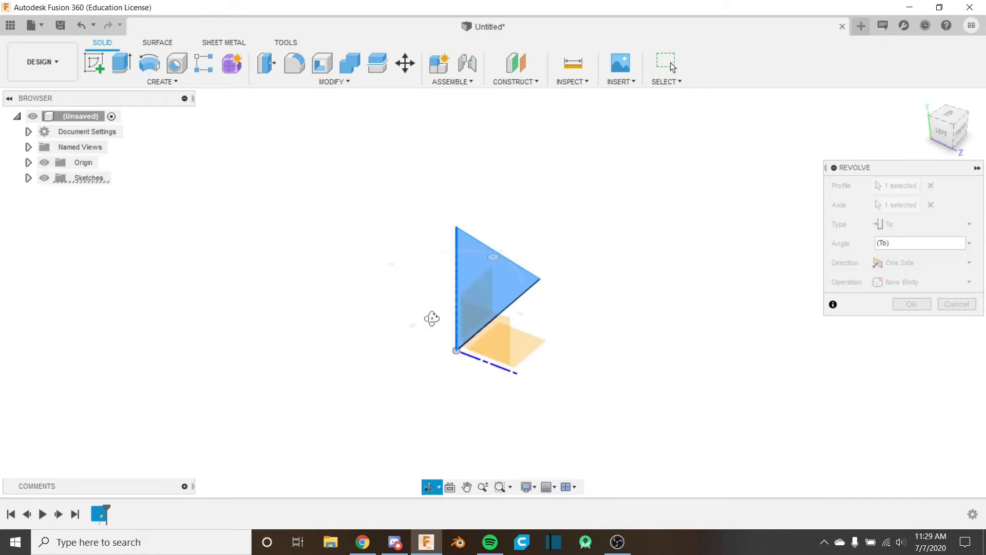
mouse_move(432, 319)
shift+middle_down()
mouse_move(363, 313)
mouse_move(416, 328)
shift+middle_up()
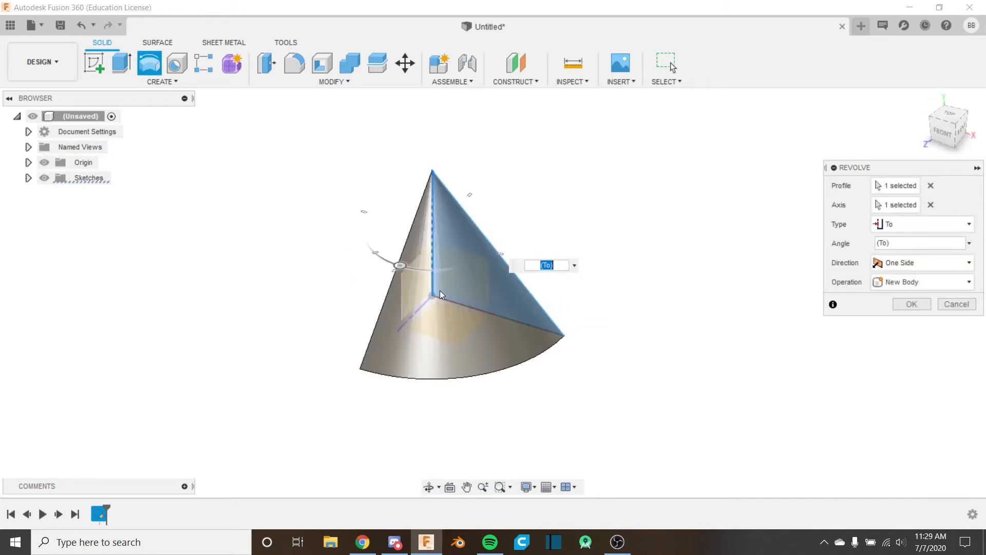
shift+middle_drag(440, 291, 458, 214)
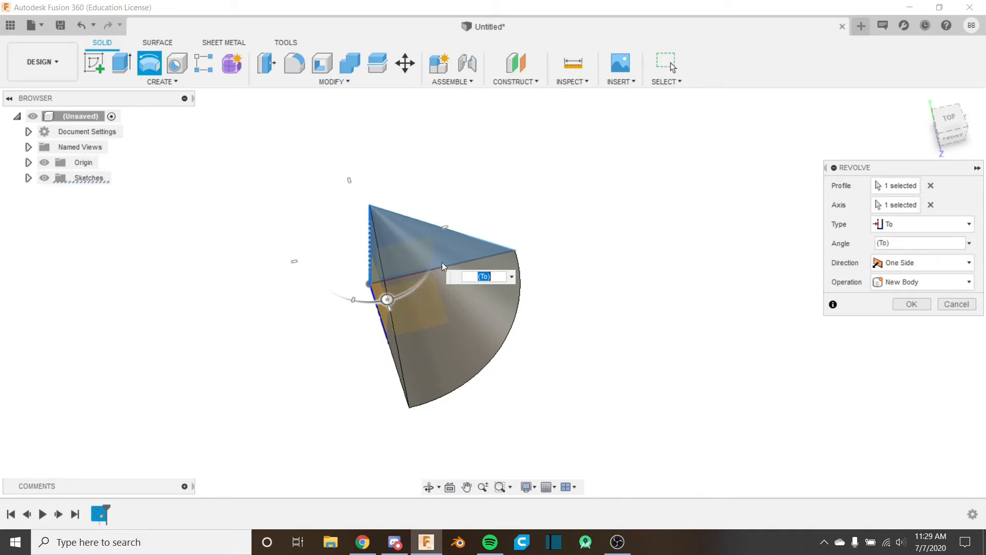
middle_drag(442, 262, 450, 311)
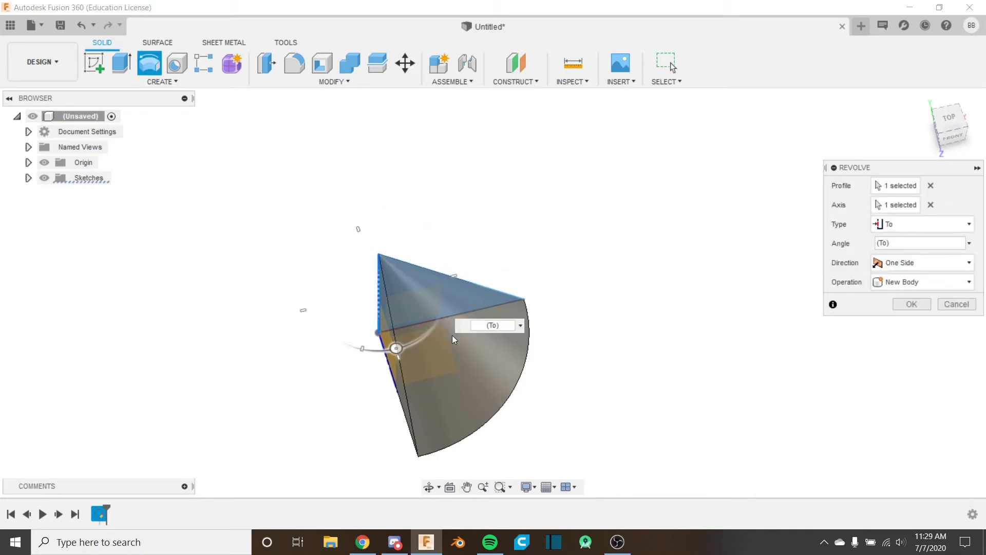
Switch the revolve extent type back to Angle, try about 225 degrees and set the angle to 90 degrees
click(917, 224)
click(913, 239)
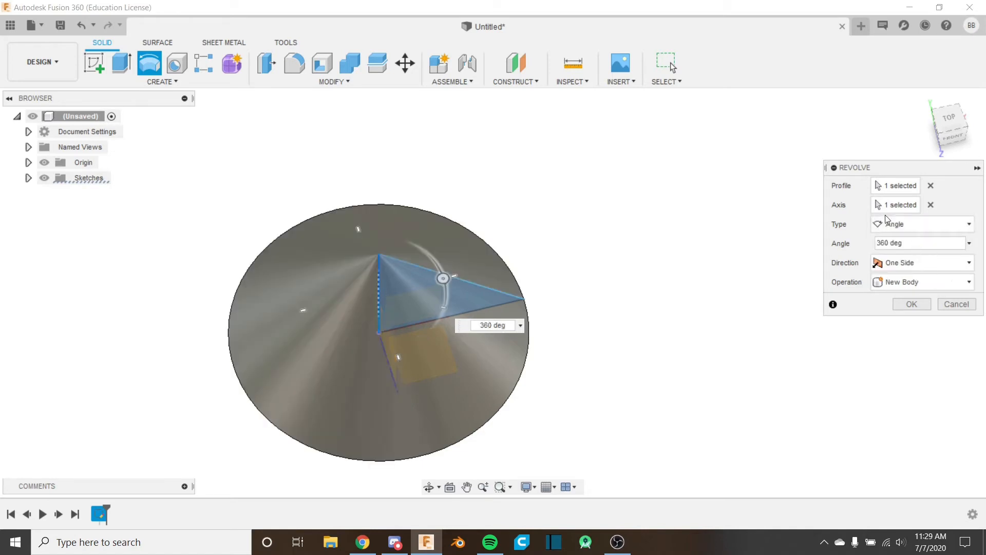
shift+middle_drag(726, 335, 718, 287)
mouse_move(618, 322)
shift+middle_down()
mouse_move(683, 370)
mouse_move(617, 306)
shift+middle_up()
drag(539, 311, 434, 256)
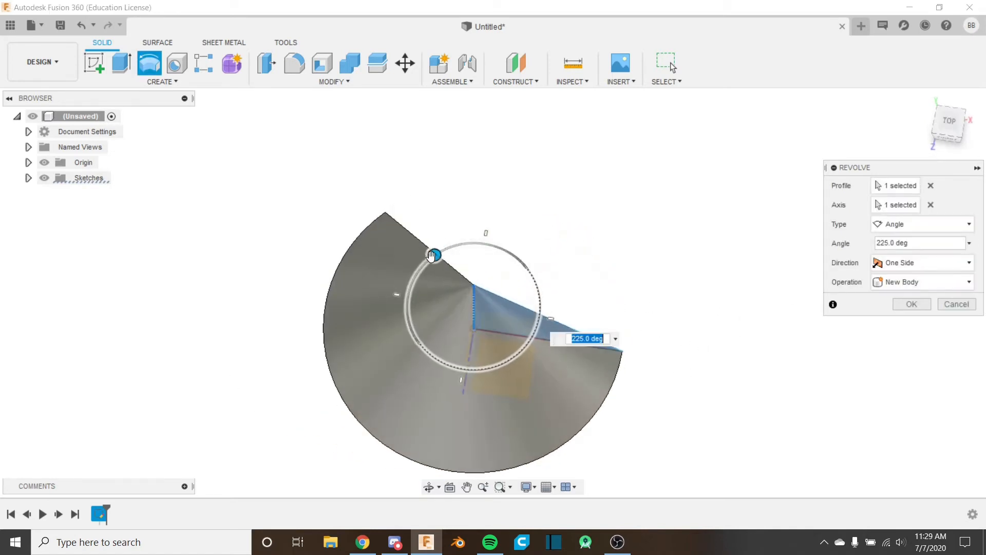
text(90)
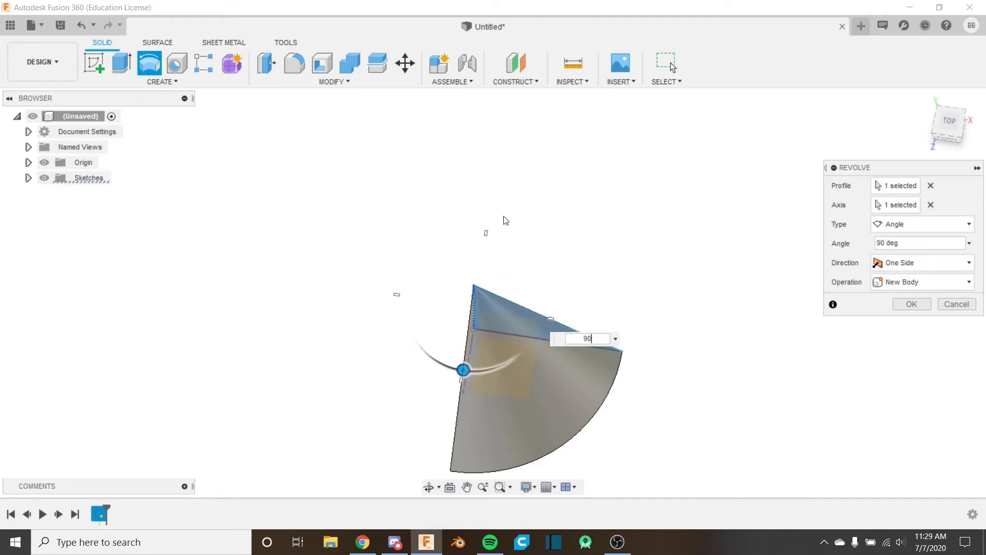
Try the Two Side revolve direction with a second angle of about 130 degrees, and switch the direction to Symmetric
click(920, 265)
click(908, 300)
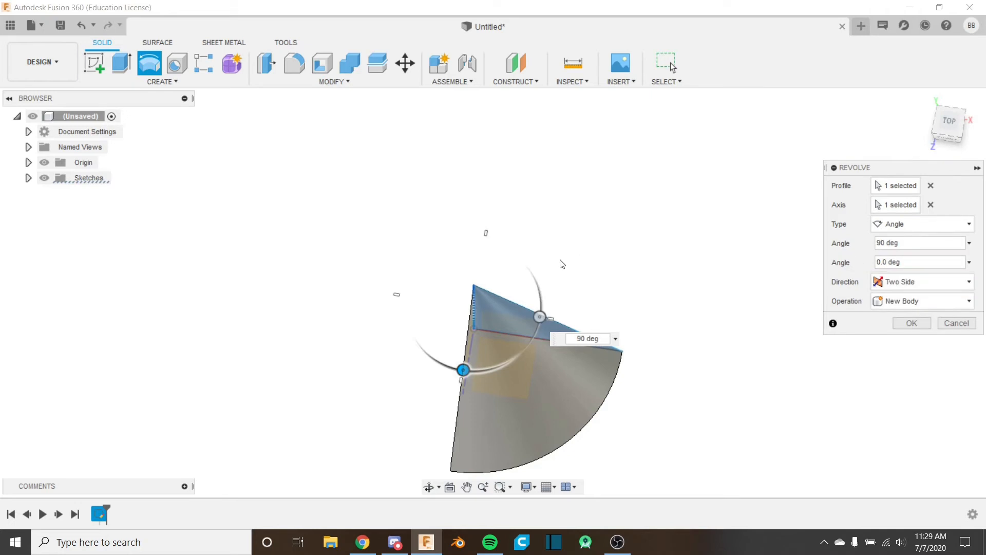
drag(539, 310, 440, 251)
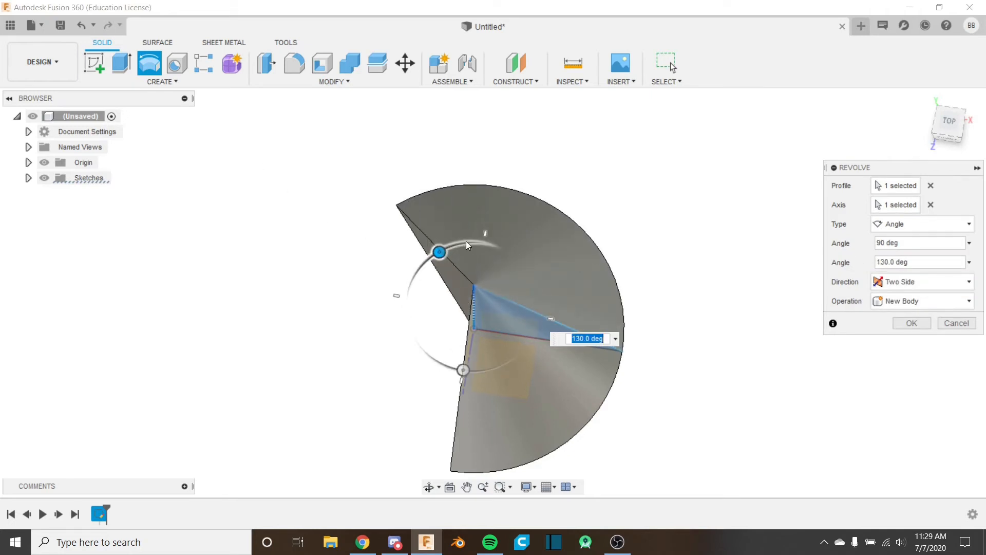
click(948, 282)
click(893, 332)
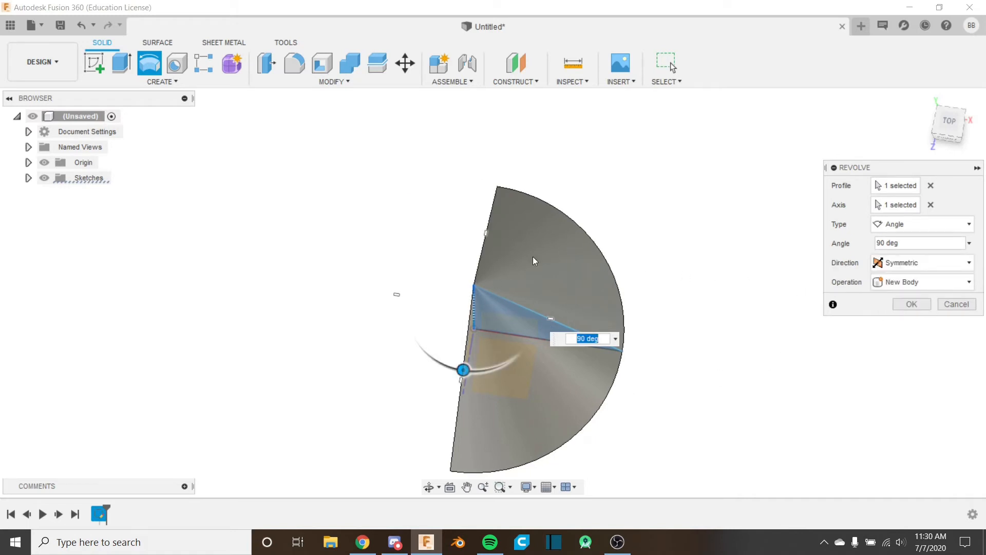
Set the revolve direction back to One Side, review the available operation types and cancel the Revolve
click(926, 262)
click(904, 282)
click(905, 282)
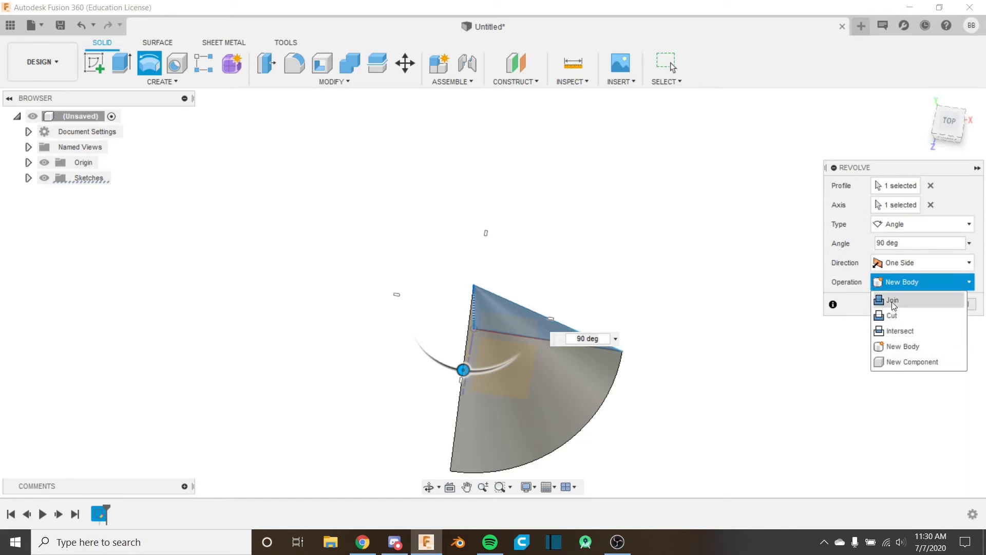
click(849, 282)
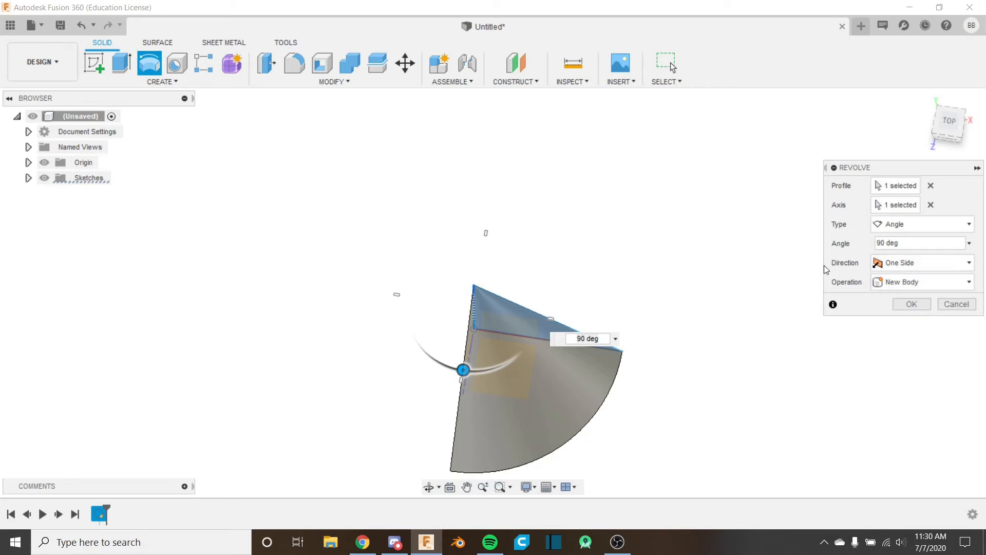
click(904, 283)
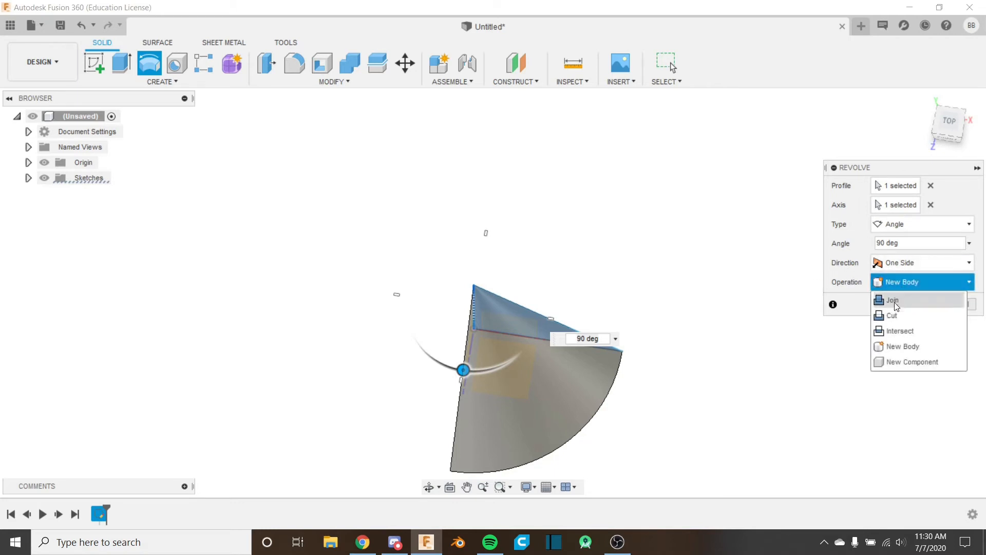
click(846, 285)
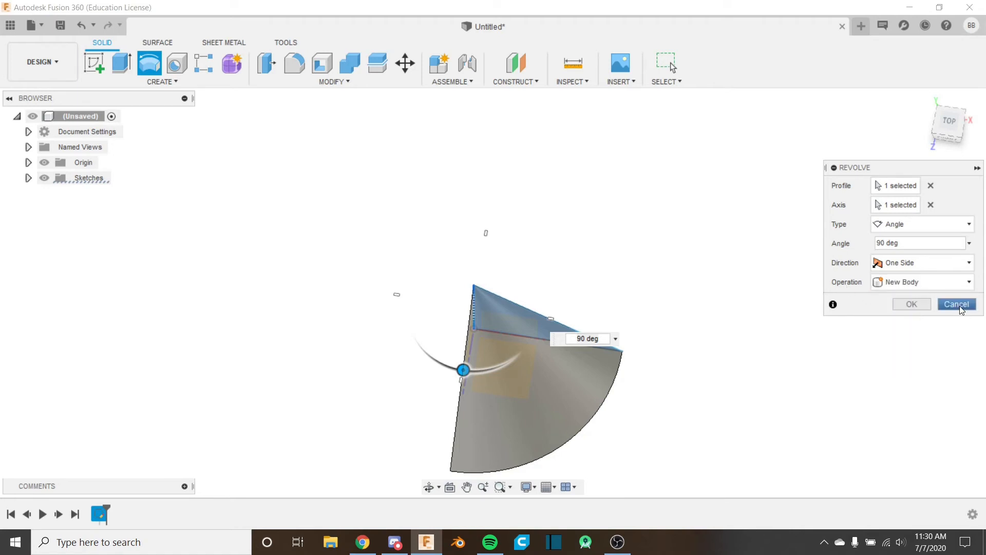
click(956, 305)
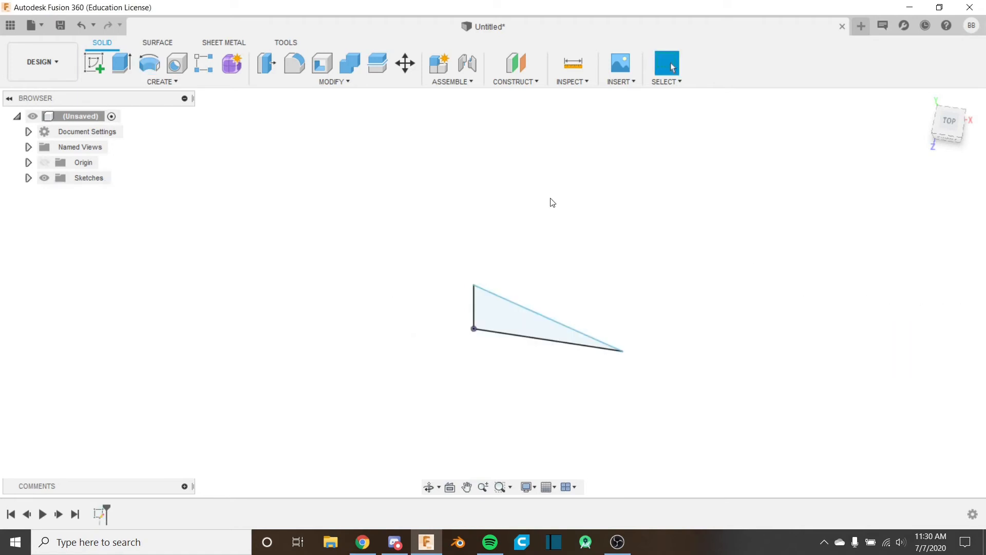
Undo the triangle sketch line by line until the design is empty
click(82, 27)
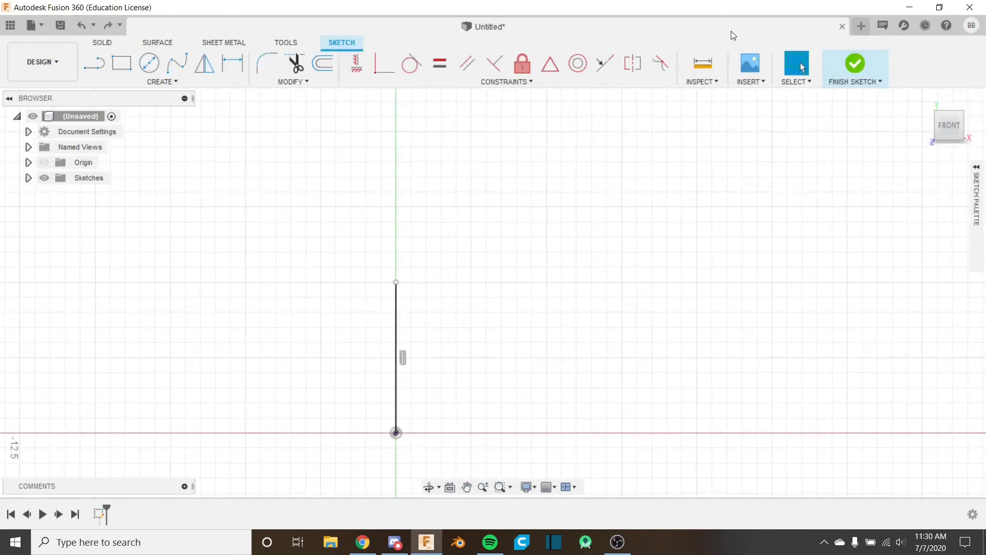
click(81, 27)
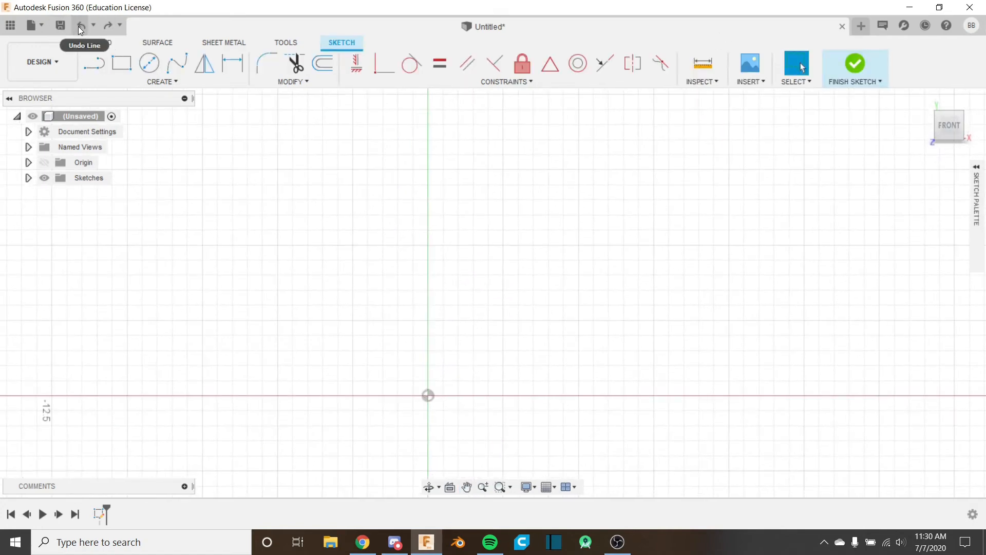
click(81, 27)
click(81, 26)
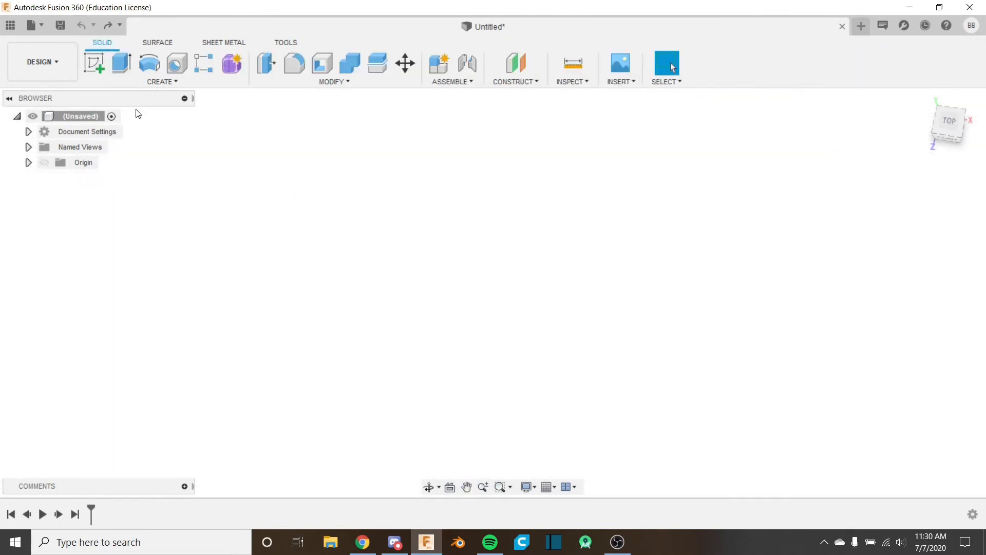
Sketch a wavy six-point spline starting at the origin on the horizontal XZ origin plane, and finish the sketch
click(94, 64)
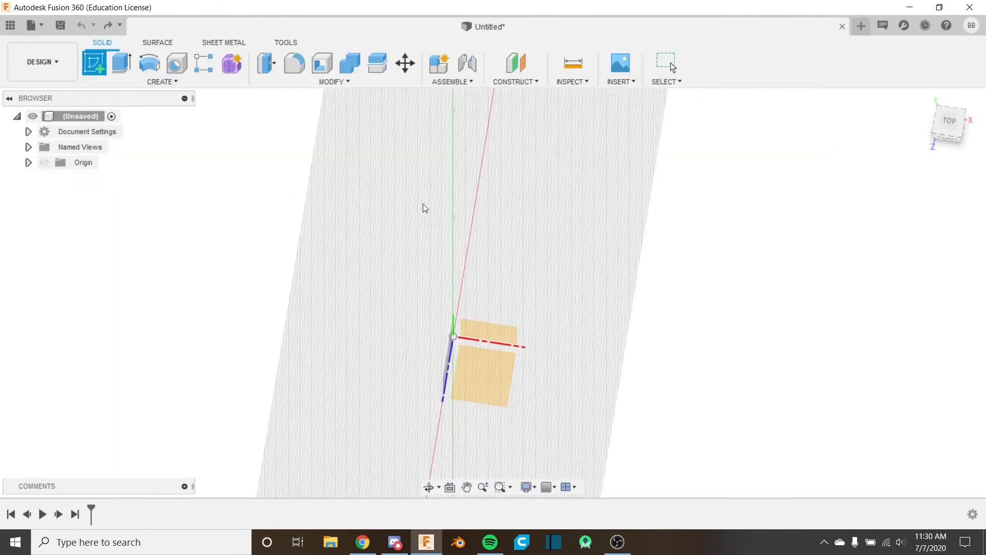
click(501, 381)
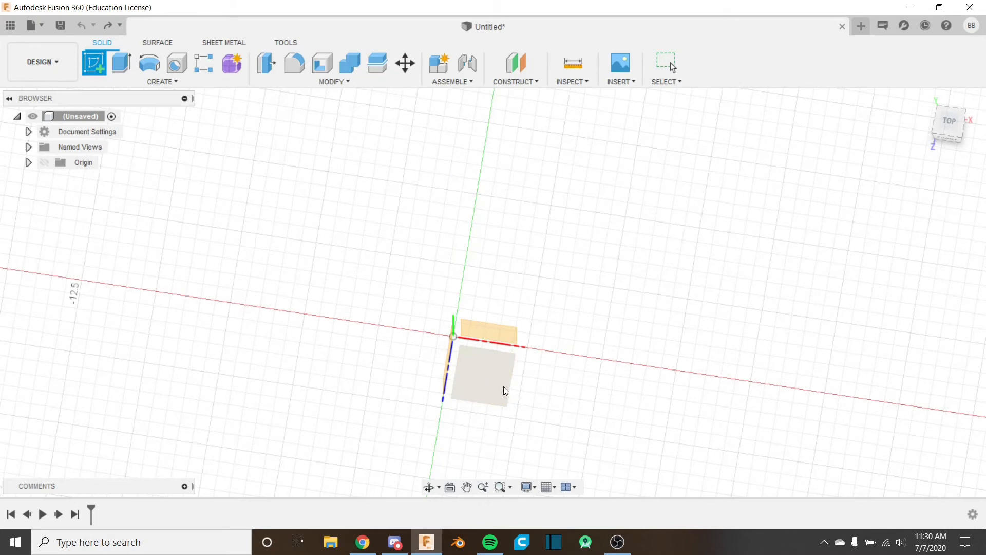
click(505, 383)
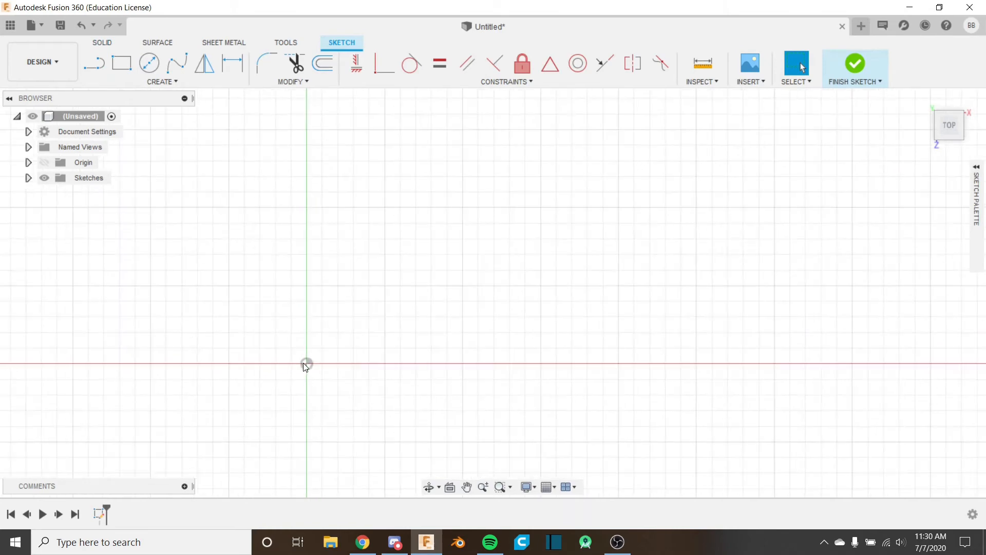
click(177, 62)
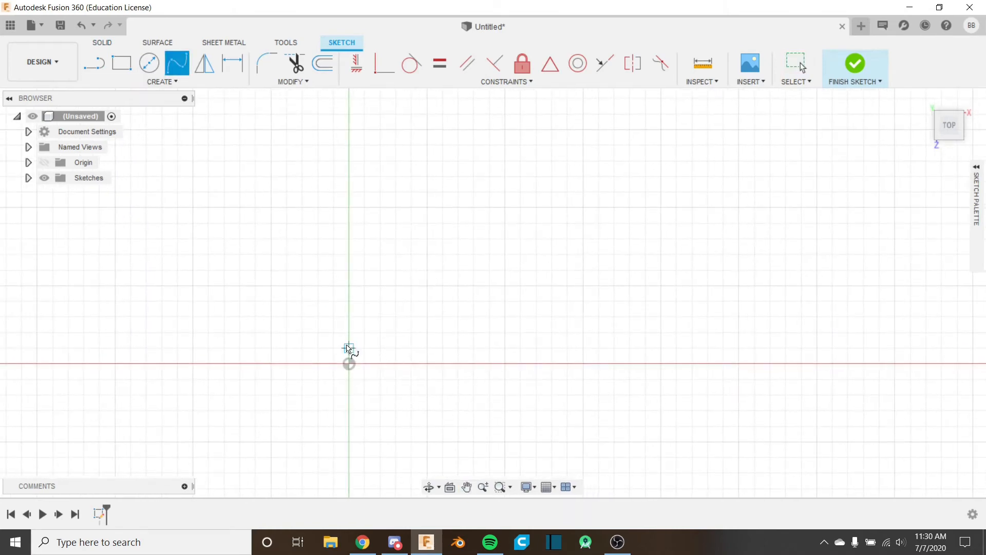
click(349, 364)
click(505, 317)
click(673, 309)
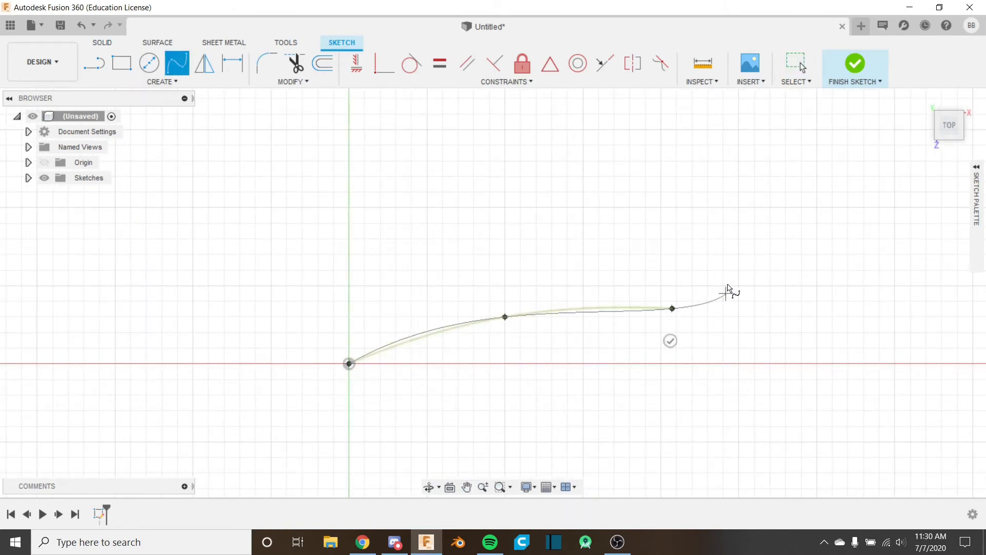
click(739, 253)
click(865, 255)
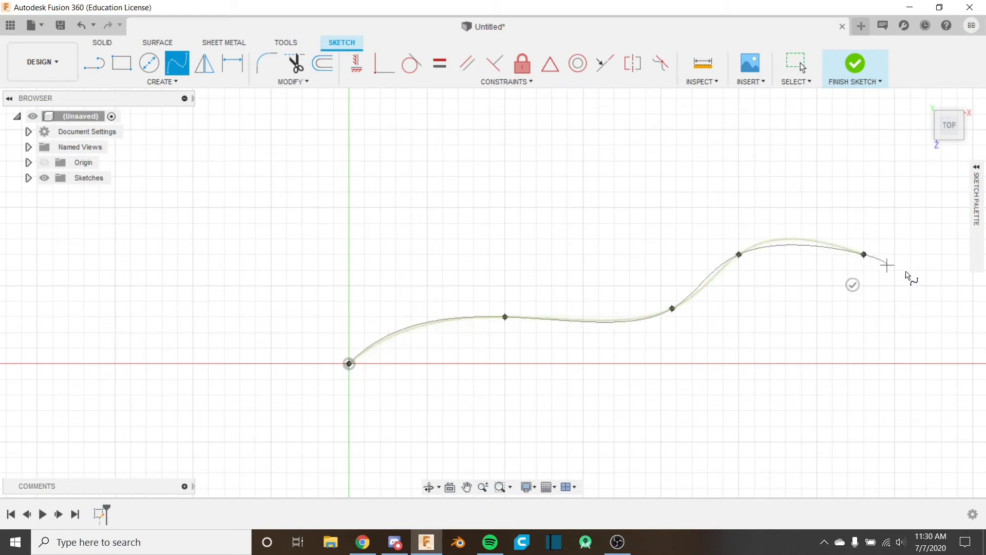
click(938, 291)
click(915, 314)
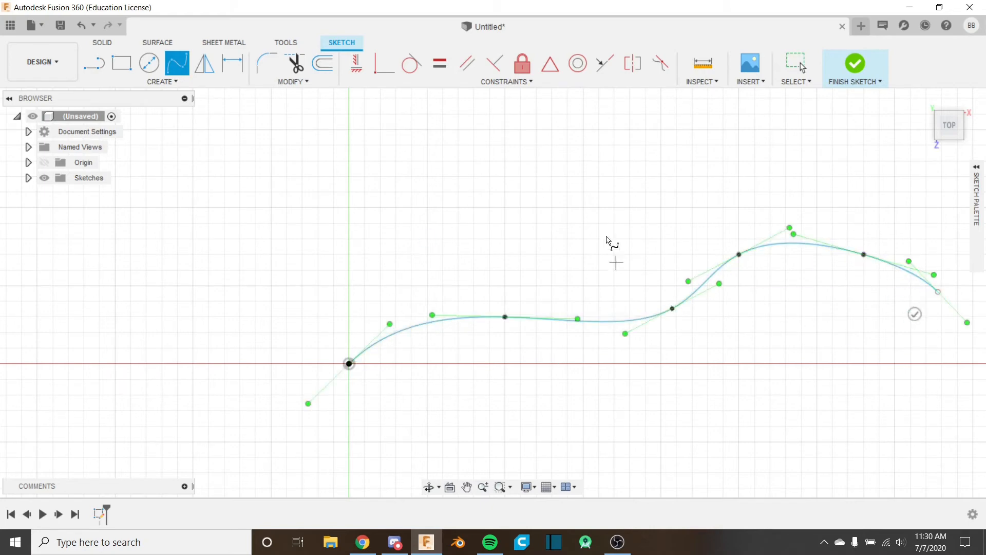
click(854, 77)
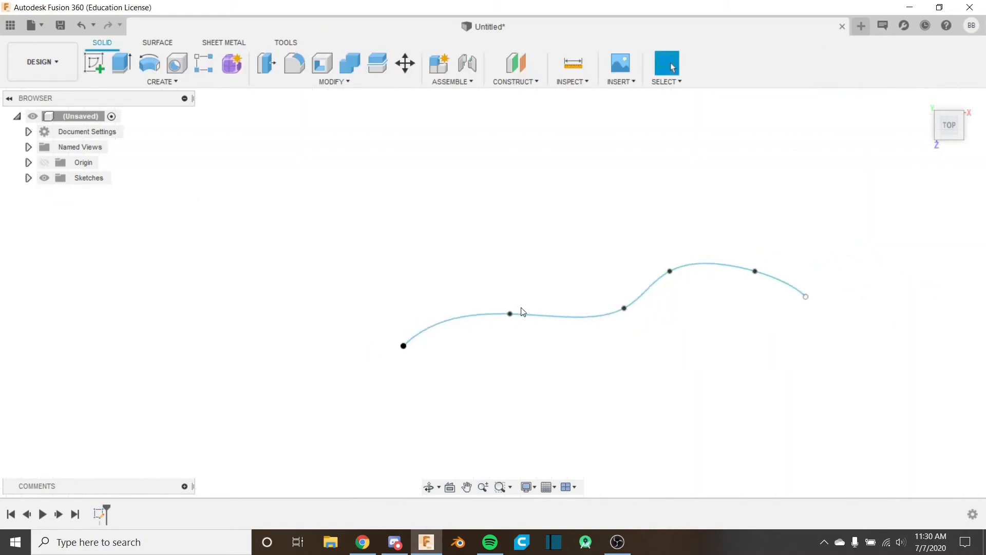
Sketch a 5 mm diameter circle centred on the spline's start point at the origin on the YZ plane, and finish the sketch
mouse_move(521, 310)
shift+middle_down()
mouse_move(505, 310)
mouse_move(513, 262)
shift+middle_up()
shift+middle_drag(594, 291, 594, 315)
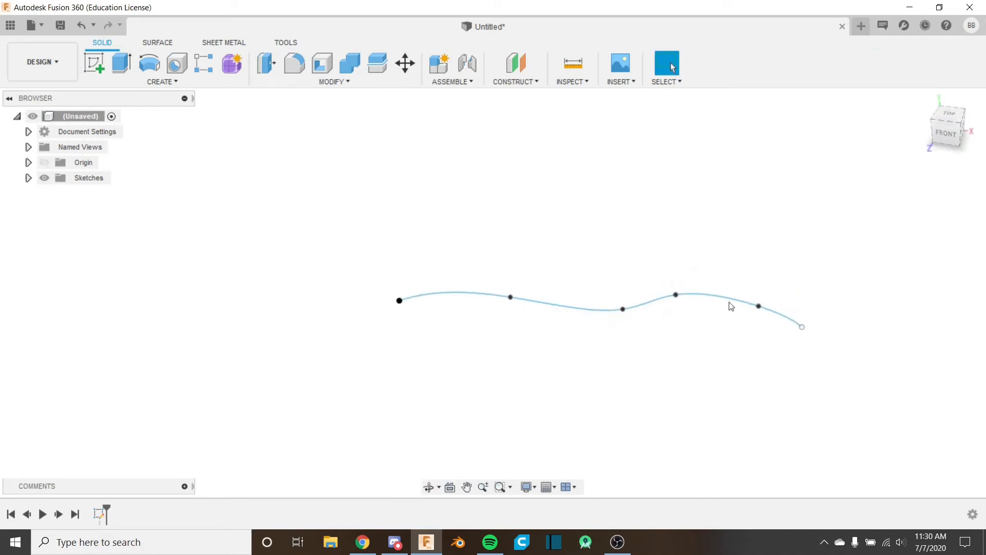
click(683, 303)
shift+middle_drag(484, 311, 445, 299)
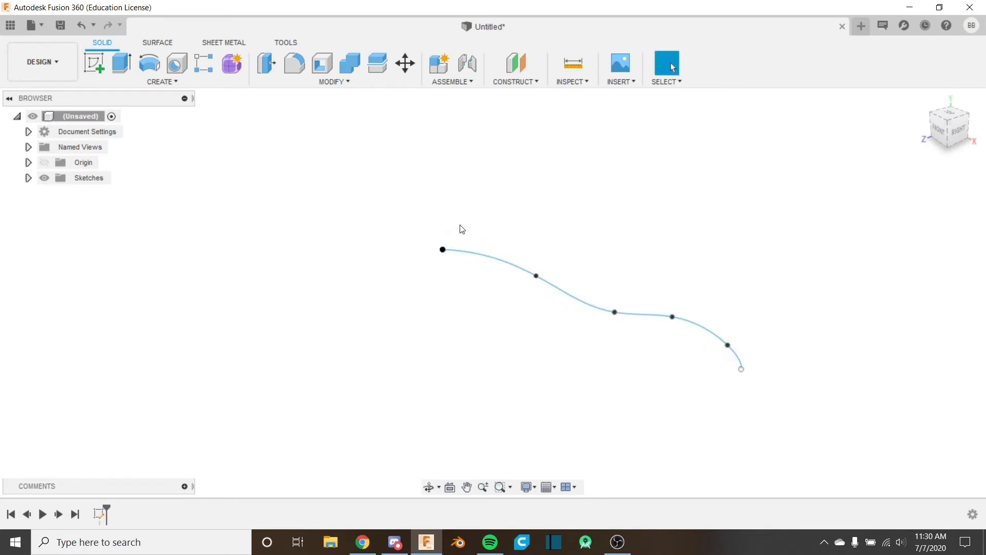
scroll(399, 282, up, 1)
middle_drag(399, 282, 402, 323)
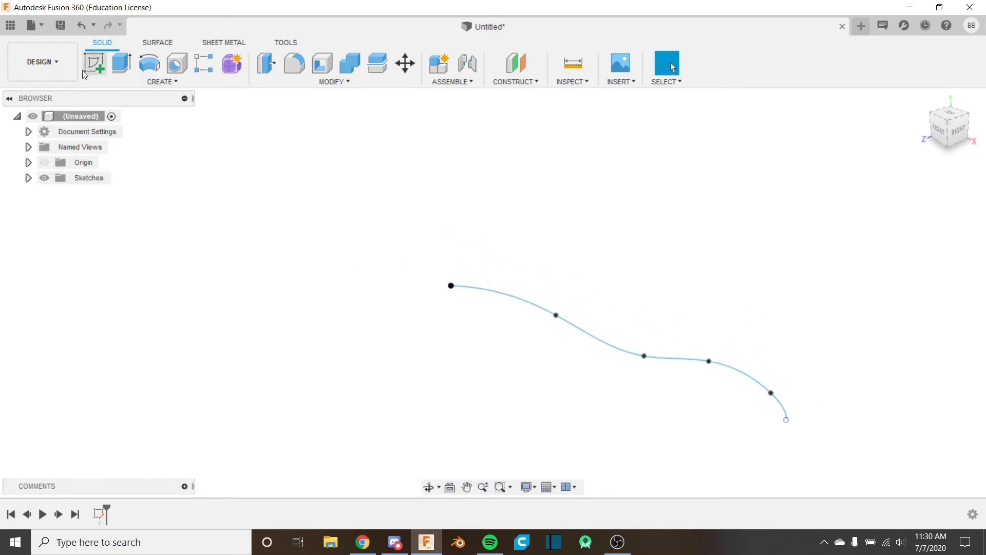
click(93, 64)
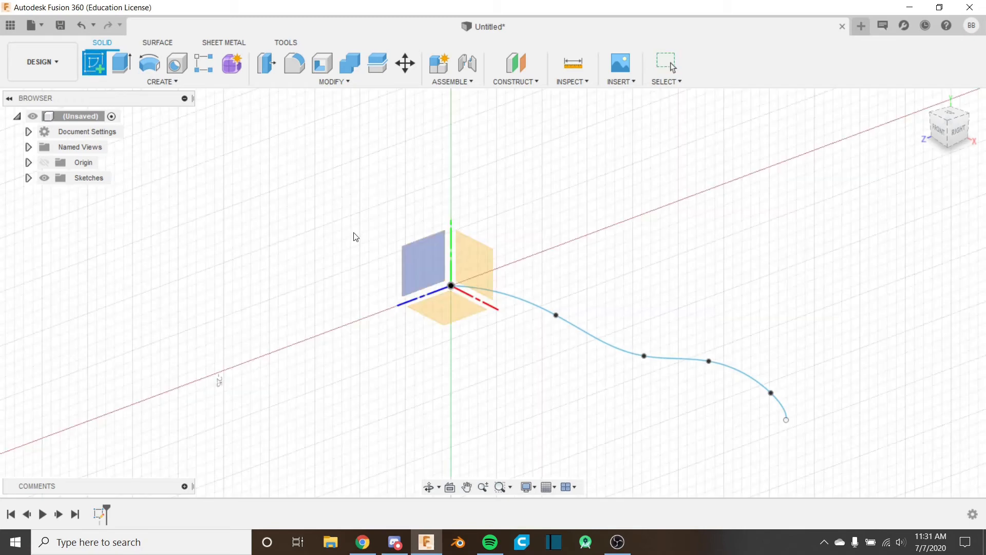
click(414, 268)
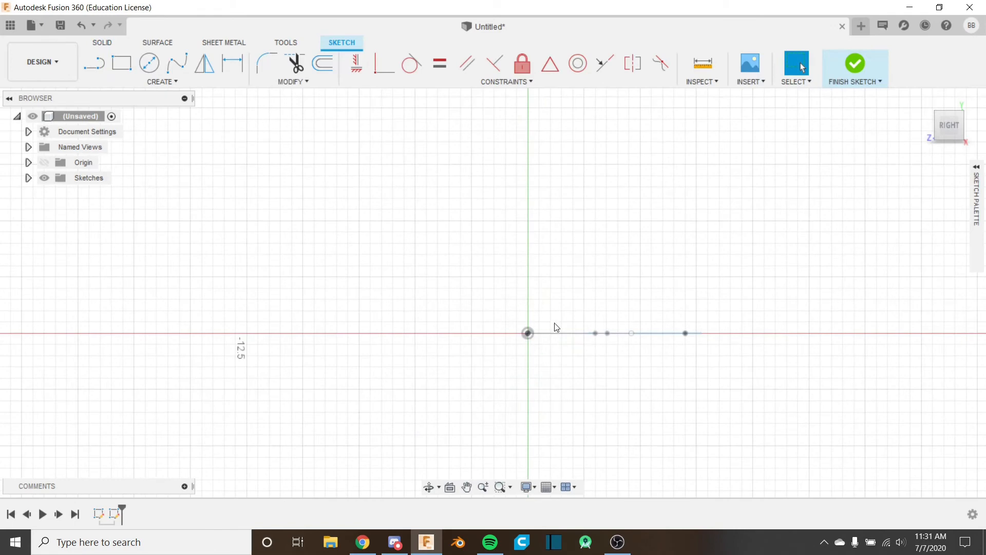
key(c)
click(530, 334)
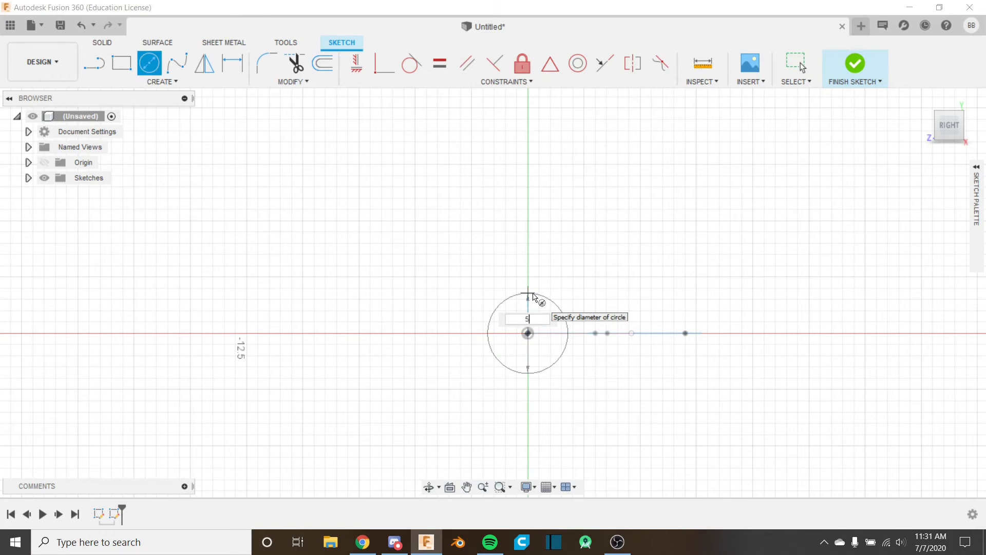
text(5)
key(Return)
key(Escape)
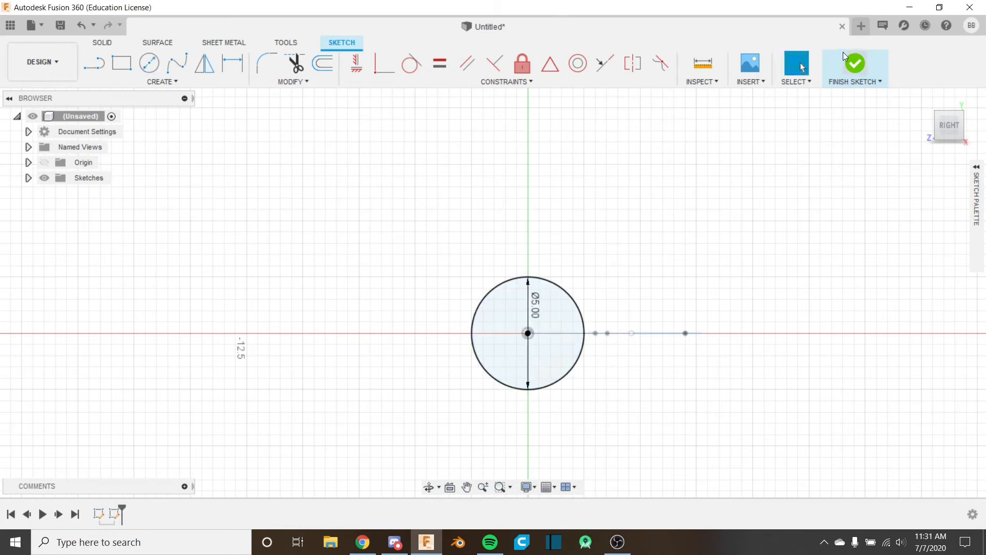
click(856, 64)
Start a single-path Sweep with the 5 mm circle as the profile and the wavy spline as the path
scroll(488, 334, down, 2)
shift+middle_drag(487, 330, 503, 319)
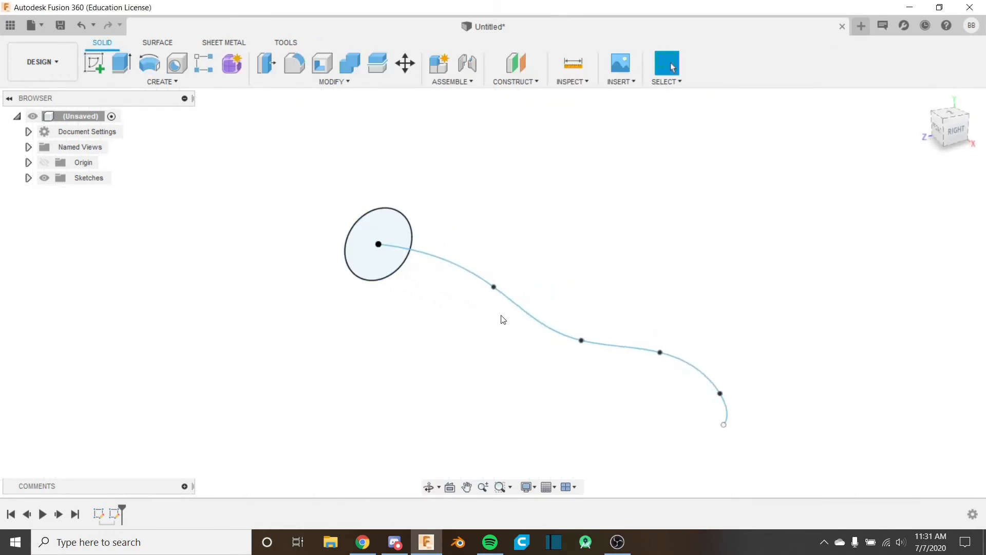
click(361, 242)
scroll(409, 246, up, 4)
scroll(387, 260, down, 4)
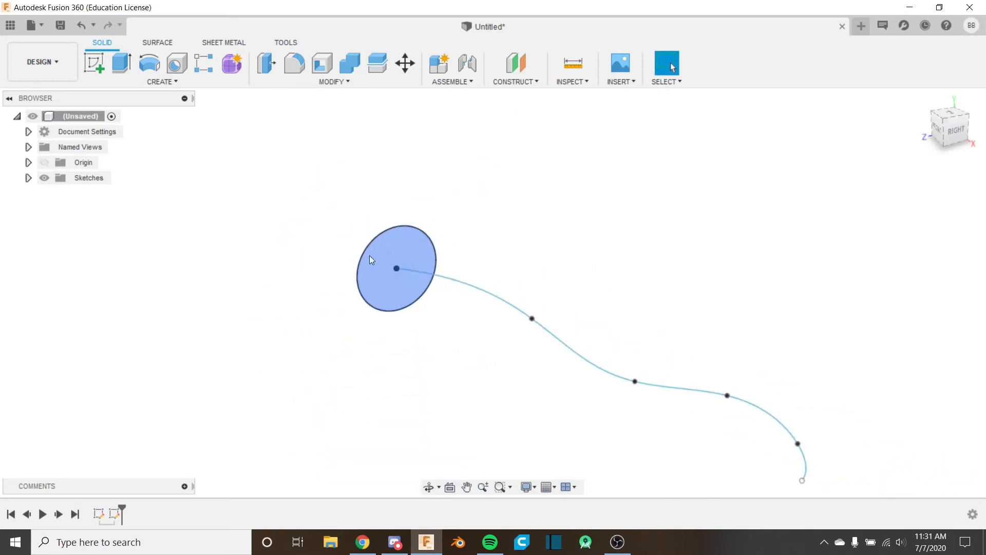
scroll(364, 254, down, 2)
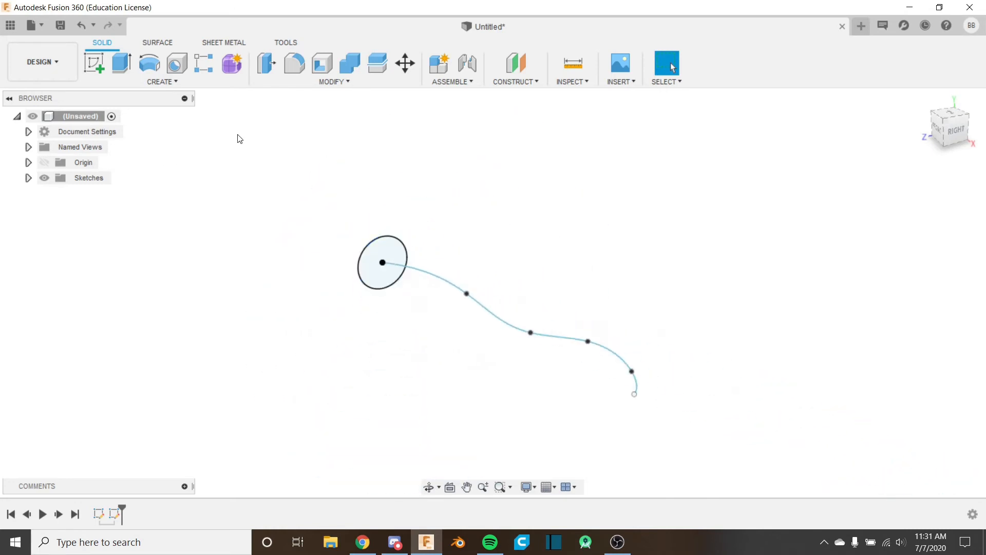
click(169, 82)
click(164, 192)
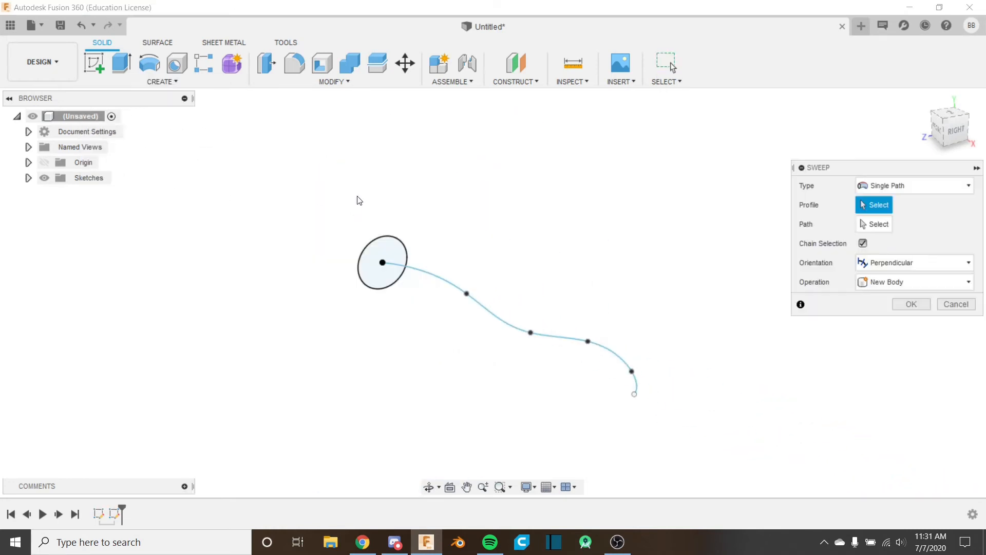
click(394, 249)
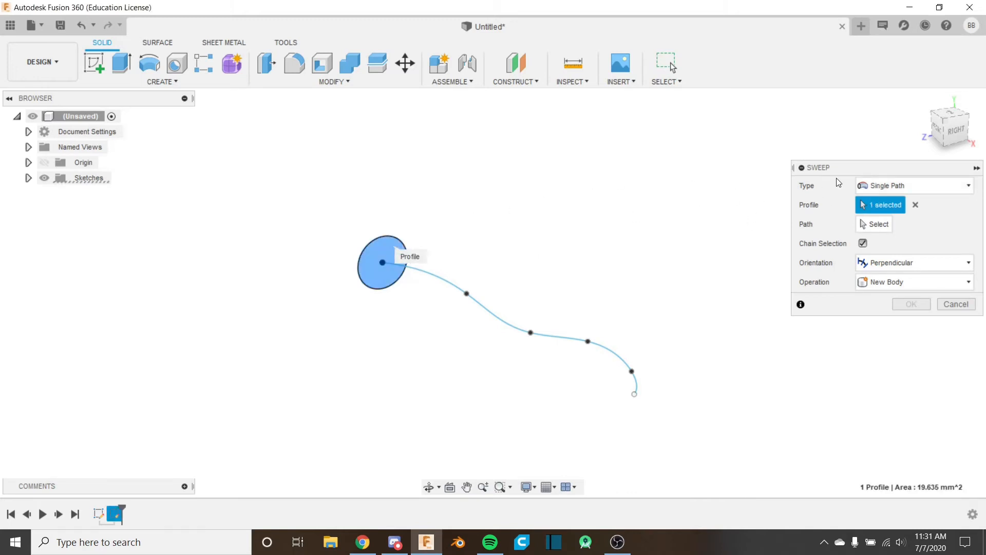
click(863, 225)
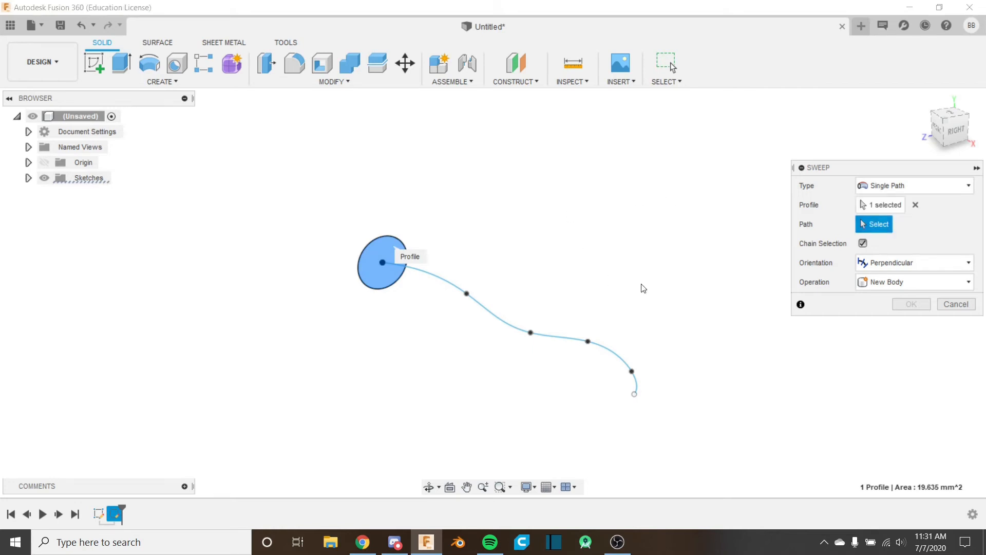
click(563, 335)
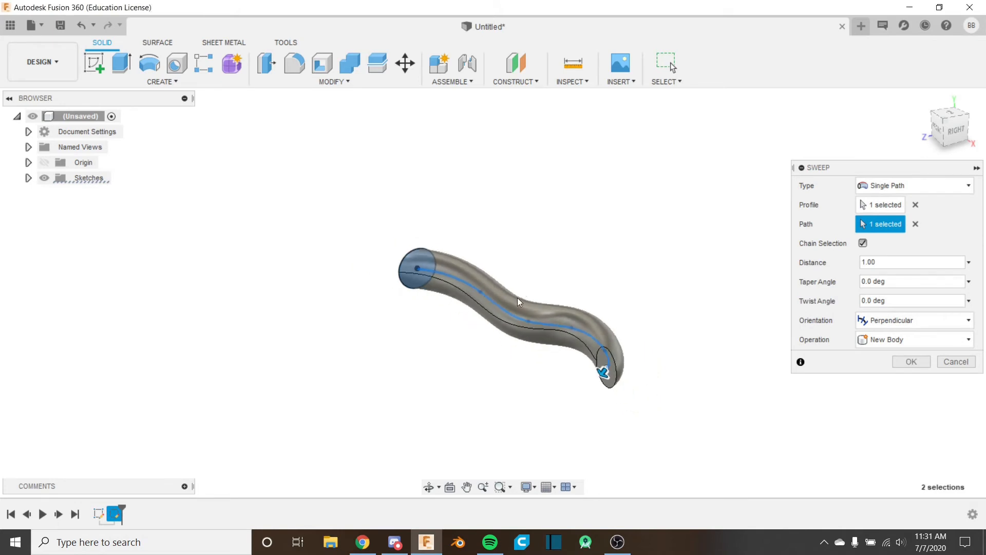
Examine the sweep preview from above and at an angle to see how the circle follows the spline
shift+middle_drag(517, 297, 322, 340)
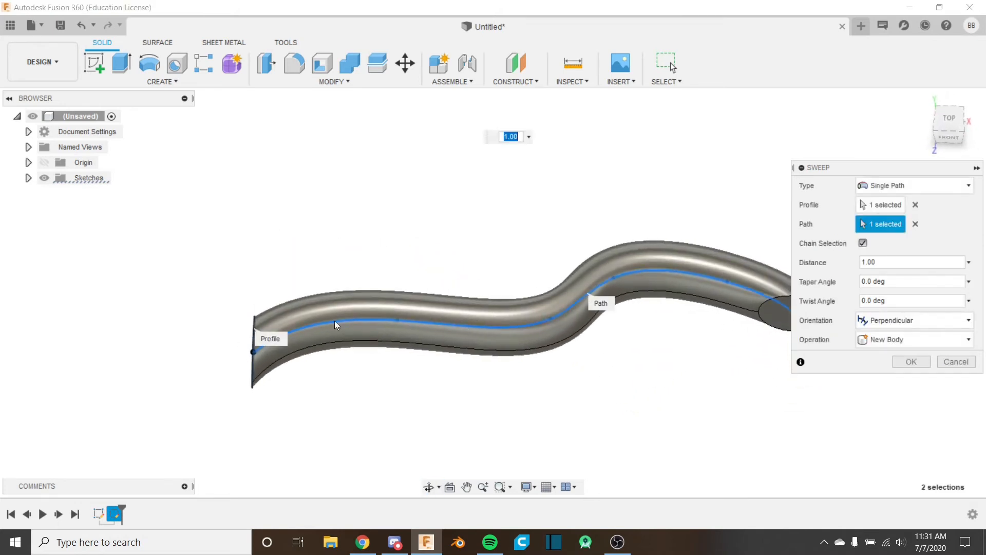
middle_drag(772, 267, 626, 255)
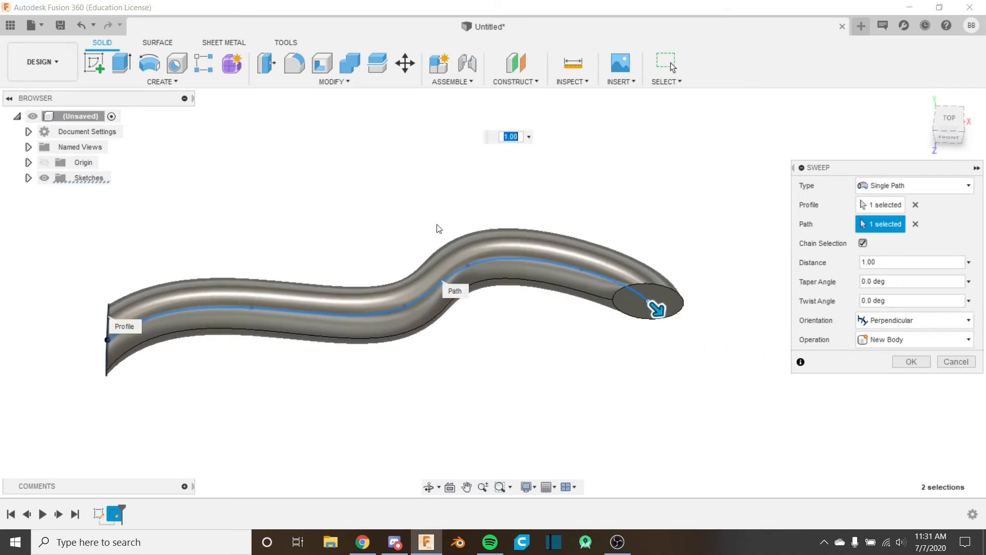
scroll(260, 323, down, 2)
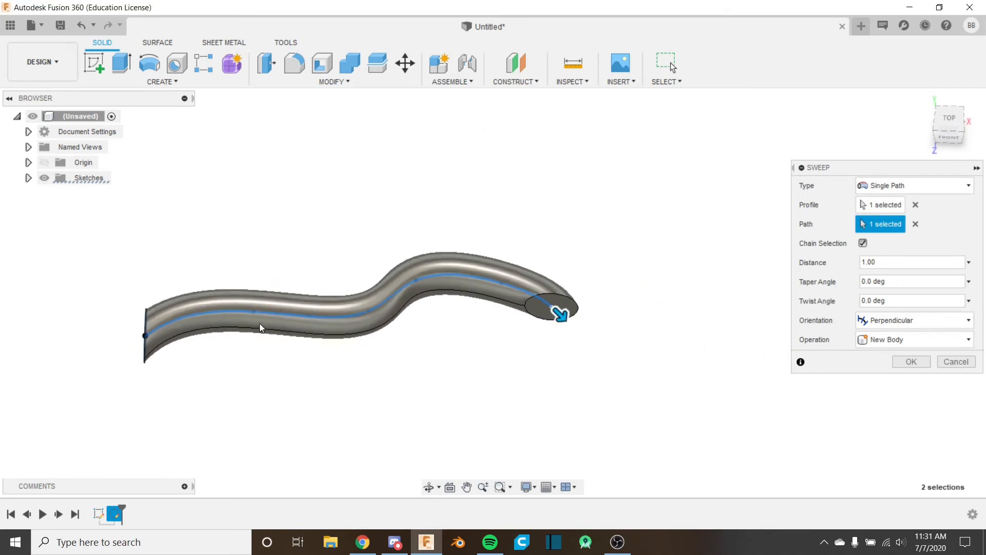
middle_drag(260, 322, 334, 328)
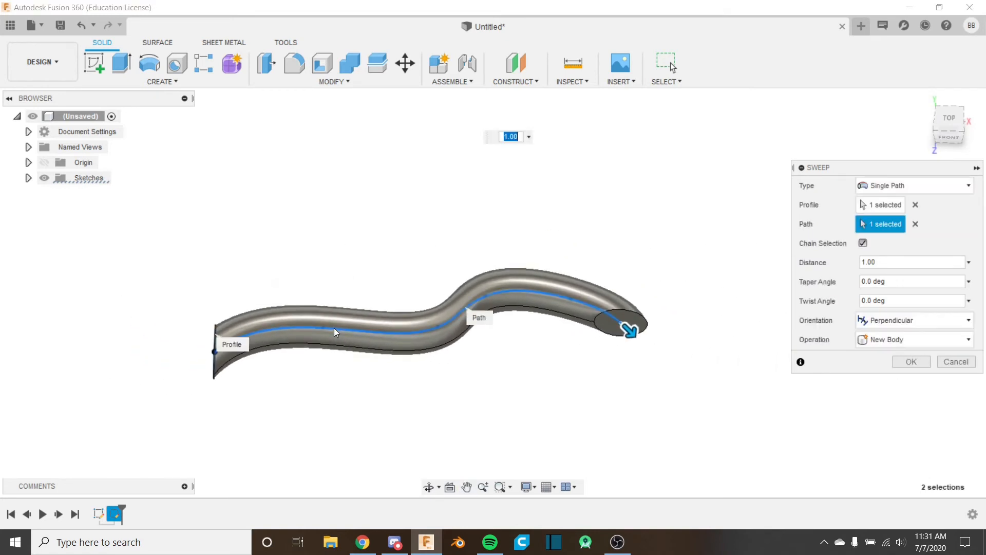
click(947, 126)
middle_drag(577, 313, 640, 252)
scroll(564, 313, down, 2)
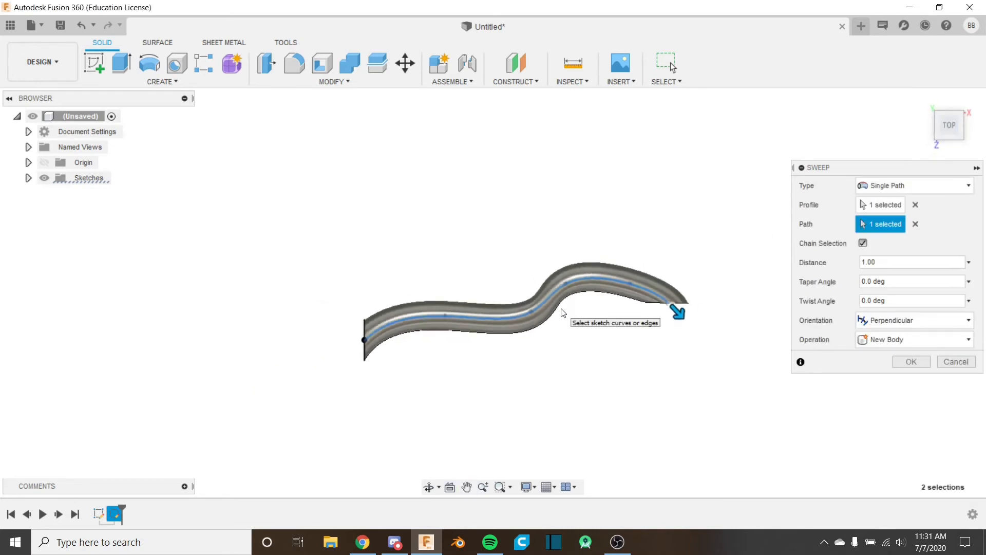
scroll(565, 290, up, 3)
shift+middle_drag(556, 292, 667, 288)
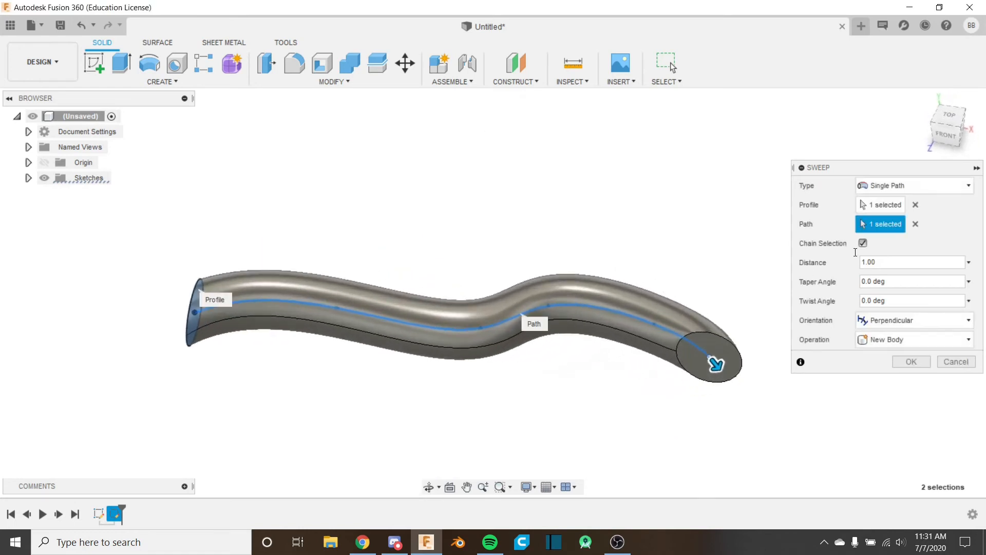
Try to pull the sweep's distance beyond the end of the spline path
click(864, 243)
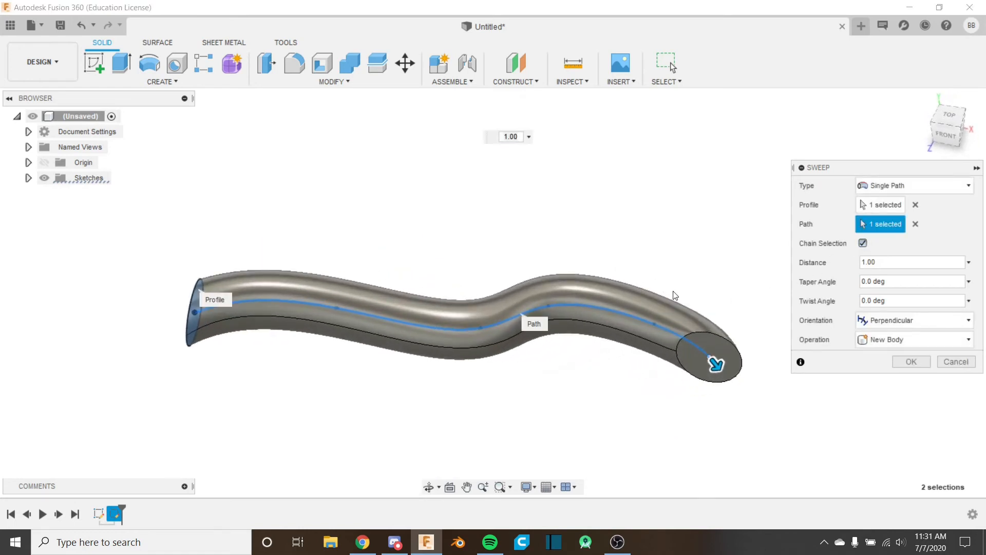
scroll(671, 295, up, 3)
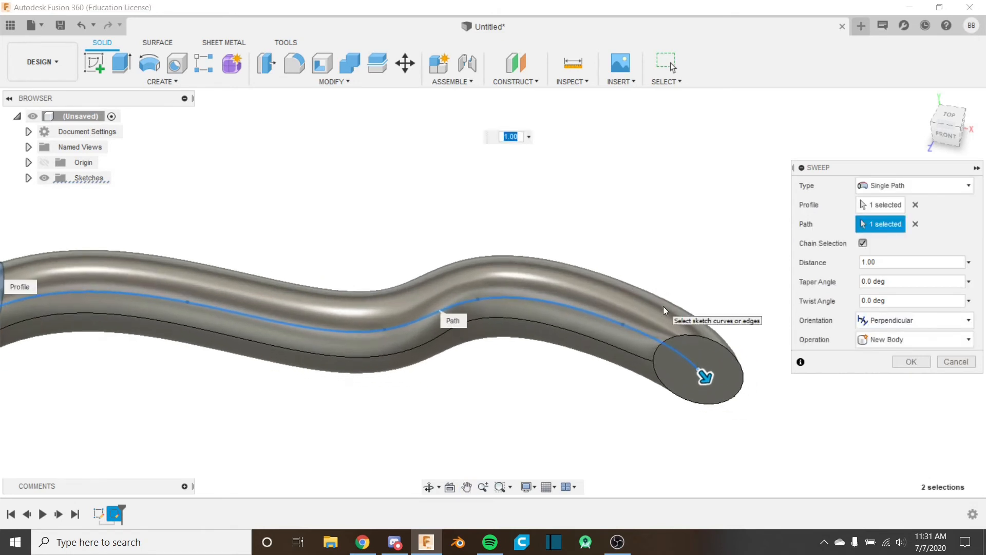
scroll(664, 306, down, 3)
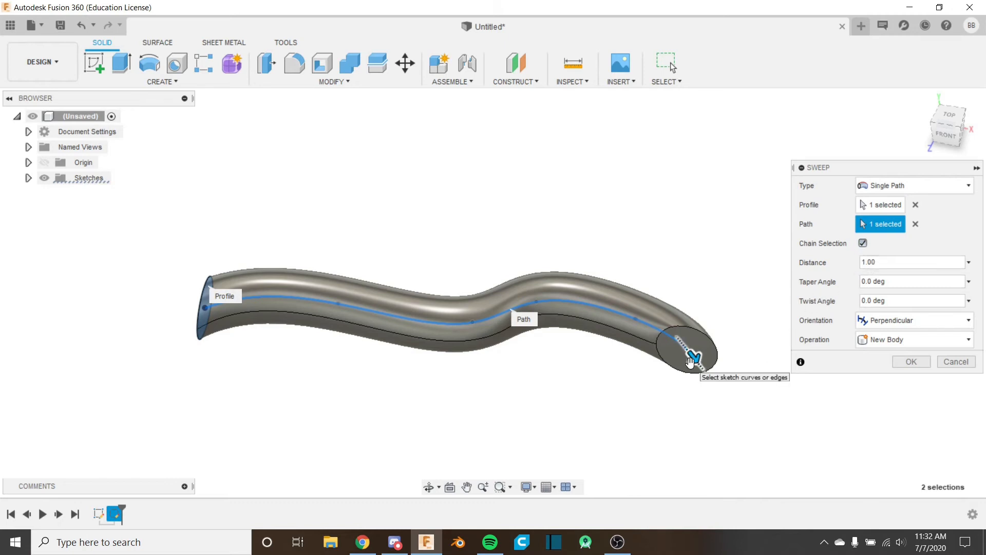
drag(693, 356, 751, 401)
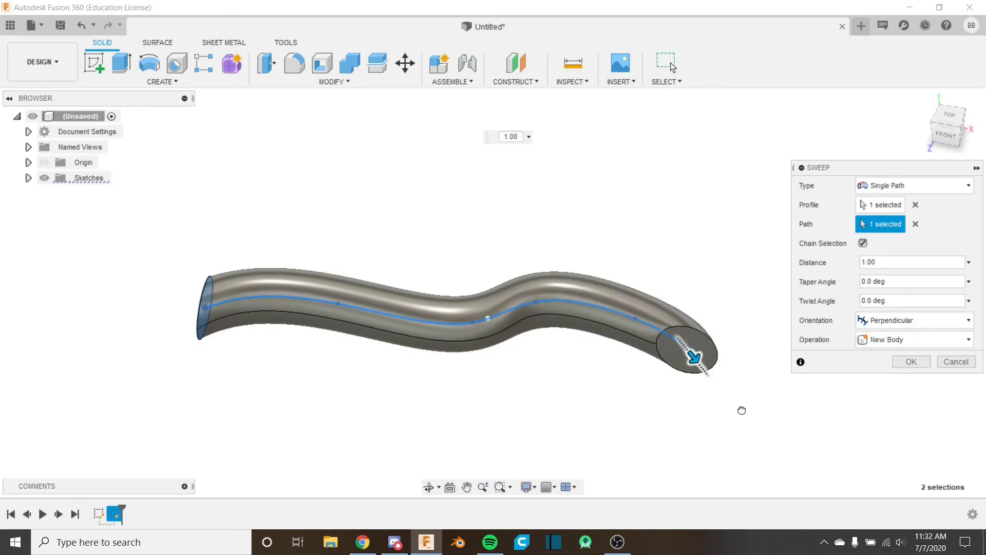
drag(694, 356, 760, 364)
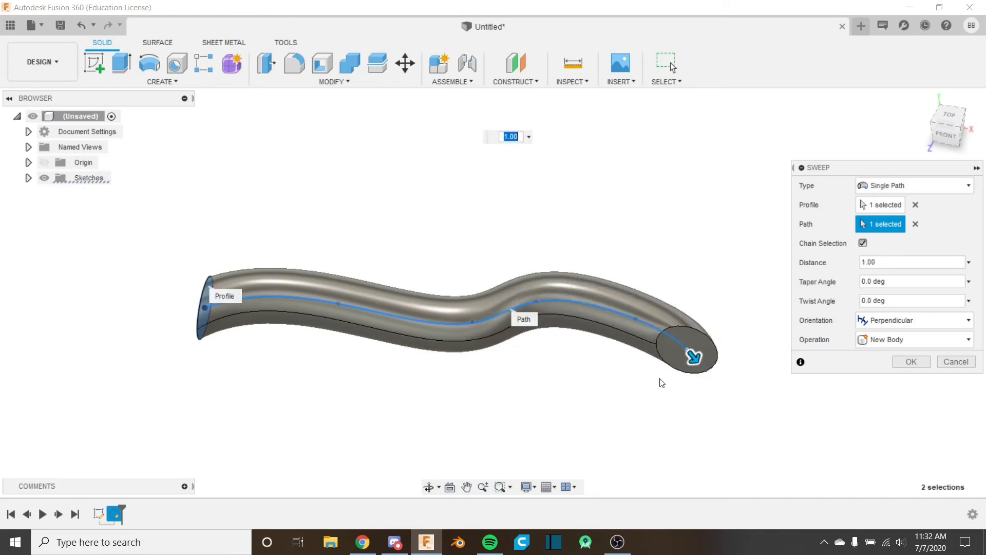
shift+middle_drag(658, 380, 591, 376)
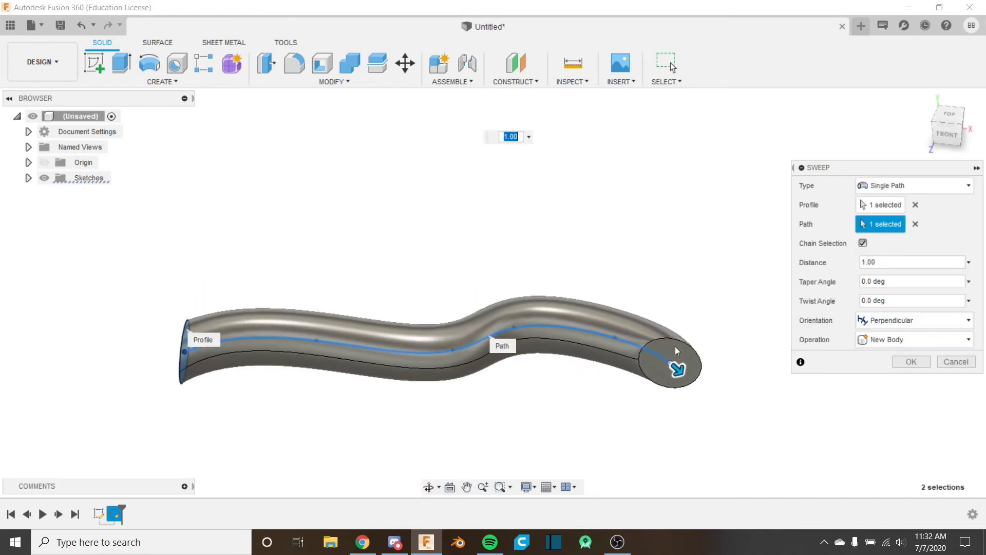
Try sweep taper angles of 10, 0.5 and 0.2 degrees, and check the 0.2 degree taper from the front
triple_click(893, 282)
text(10)
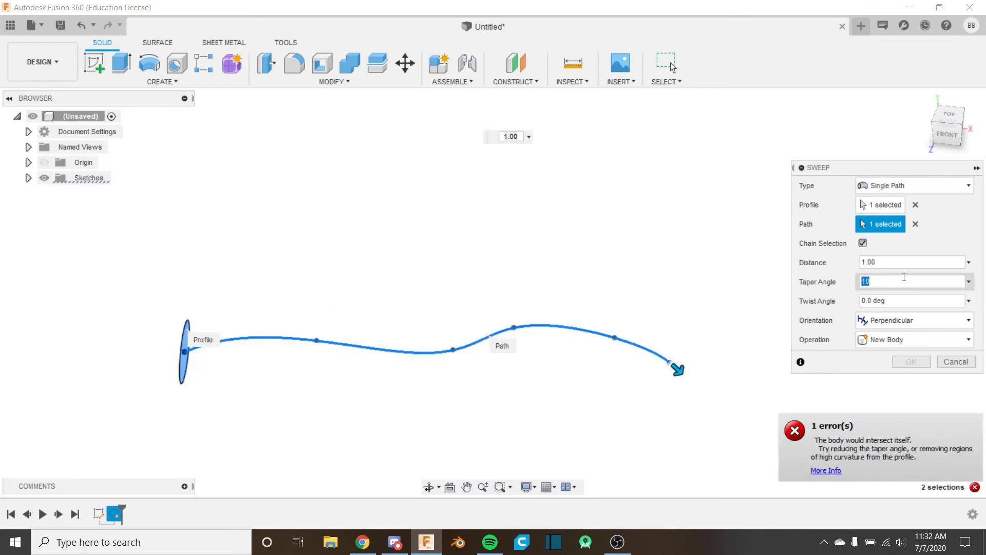
text(.1)
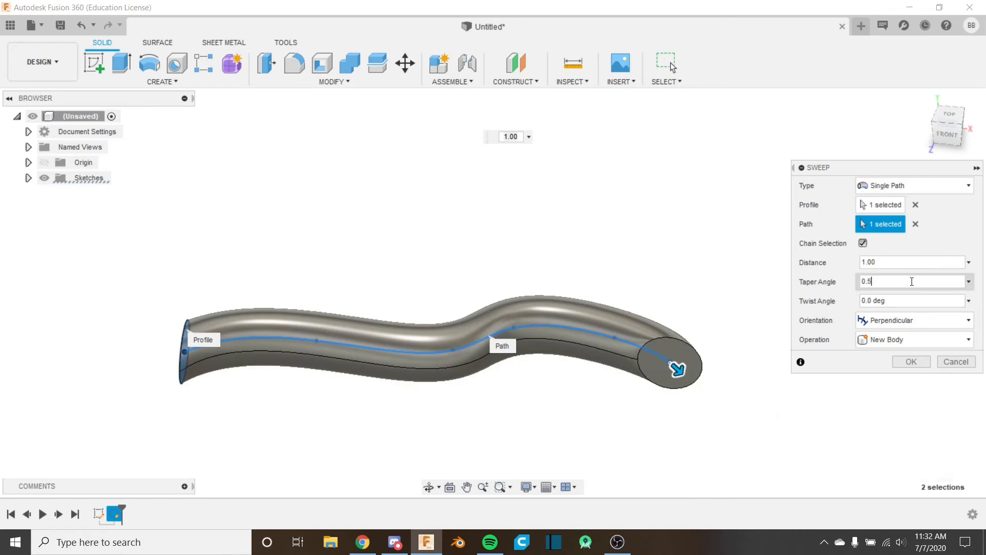
key(BackSpace)
text(5)
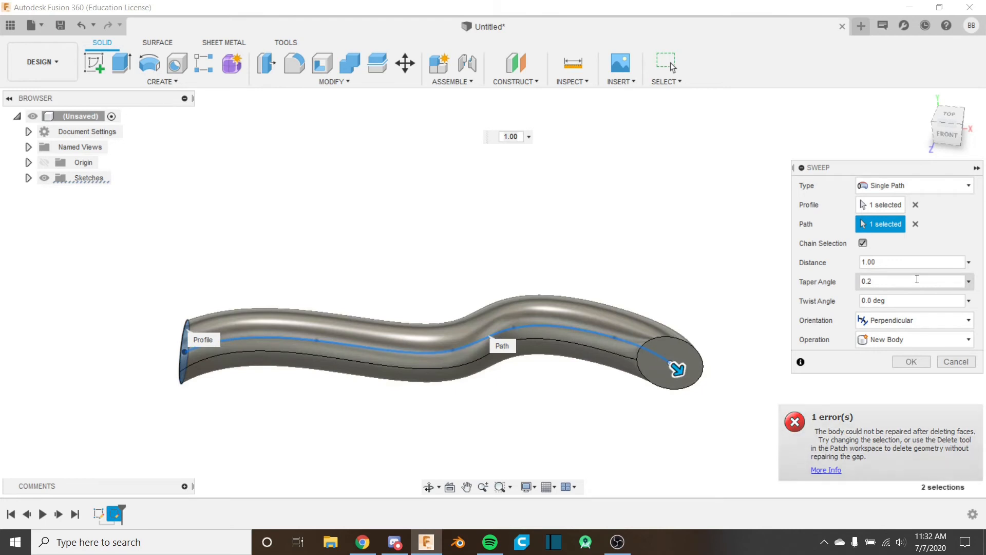
shift+middle_drag(460, 349, 464, 301)
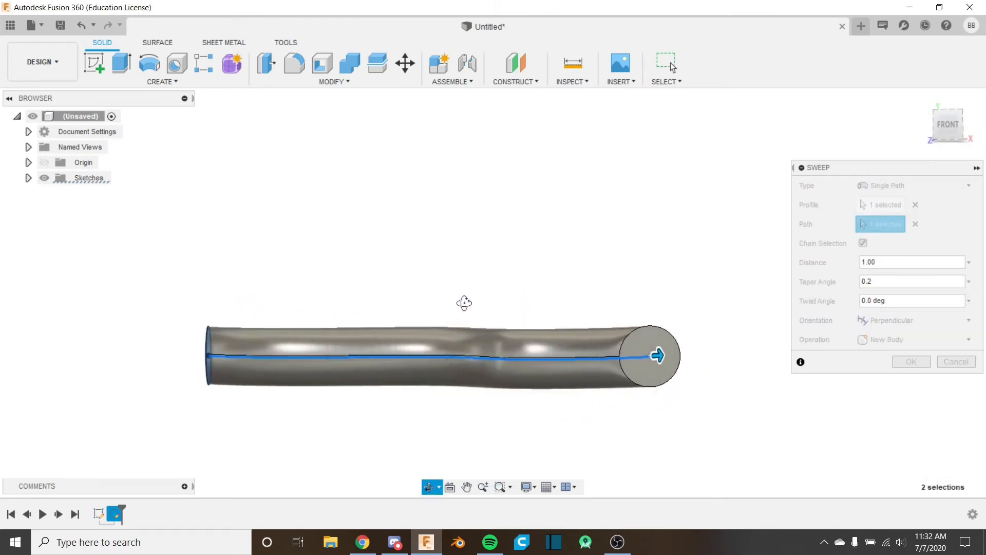
click(951, 128)
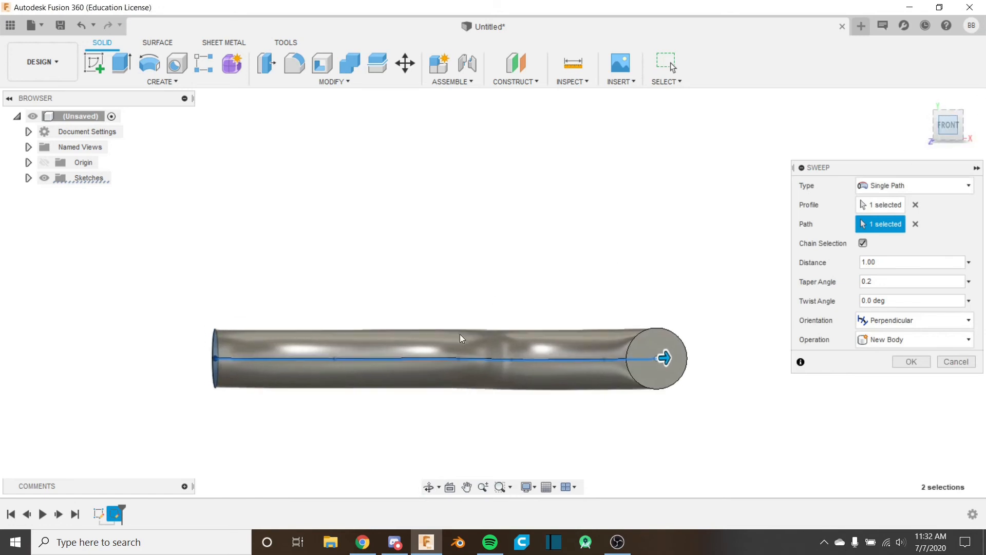
Set the sweep's taper angle to -0.2 degrees and inspect the narrowing tube from several angles
double_click(881, 280)
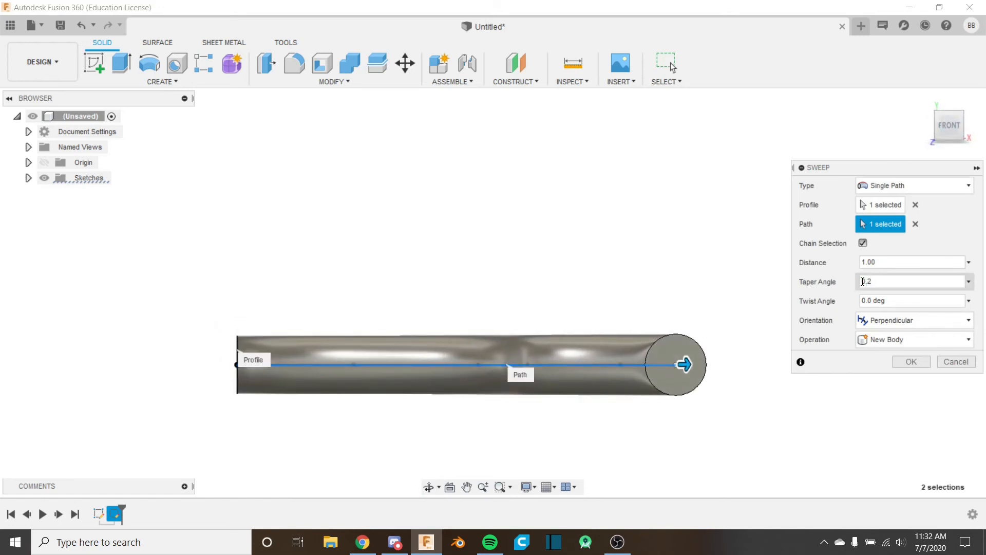
click(863, 281)
text(-)
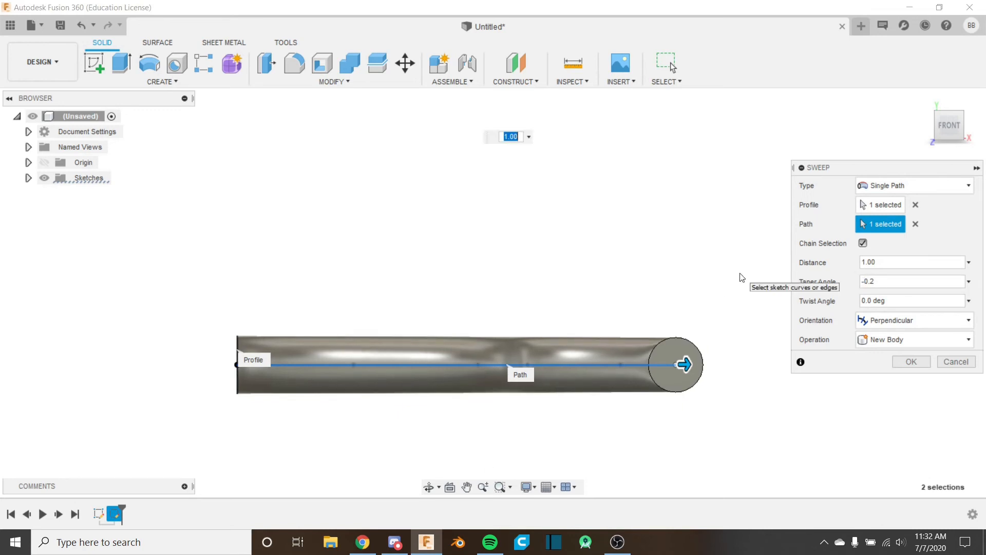
shift+middle_drag(498, 369, 493, 411)
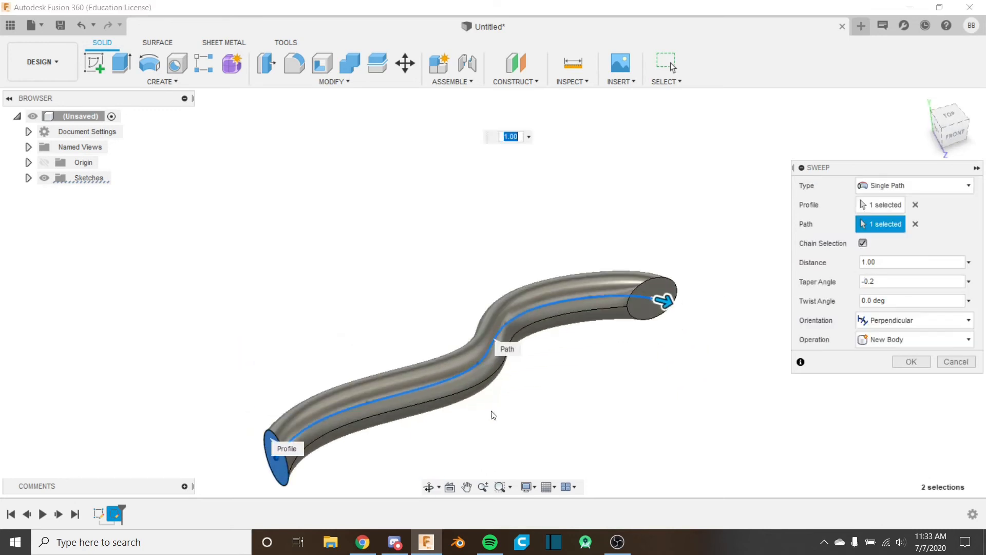
shift+middle_drag(599, 322, 550, 303)
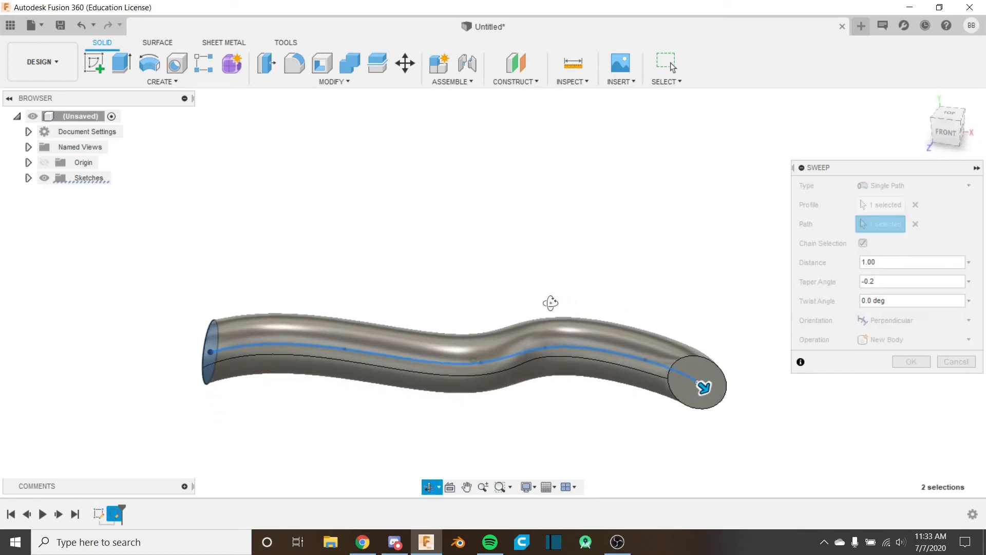
Reset the sweep's taper angle to 0 and inspect the perpendicular end face from above
double_click(880, 277)
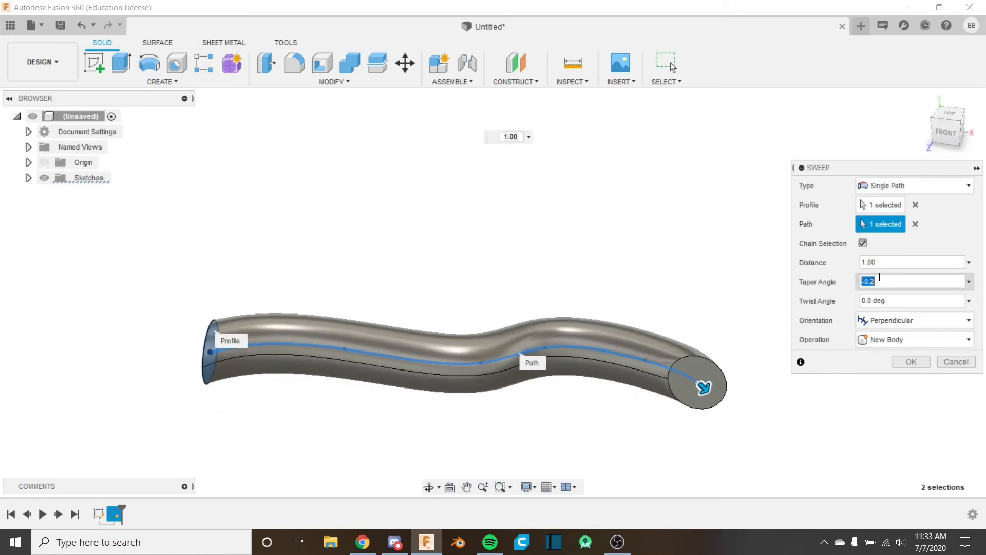
text(0)
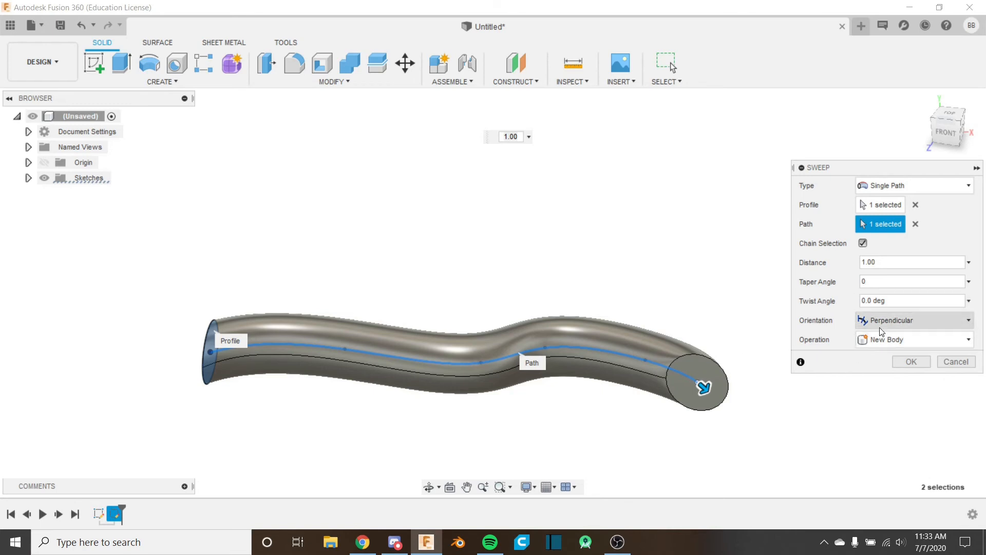
shift+middle_drag(483, 388, 494, 434)
shift+middle_drag(535, 385, 541, 393)
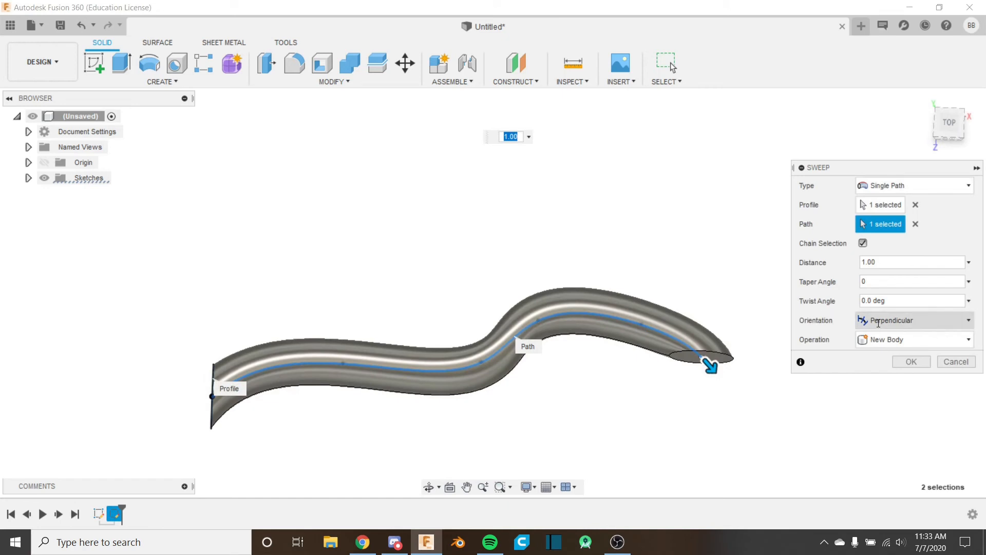
shift+middle_drag(598, 370, 604, 386)
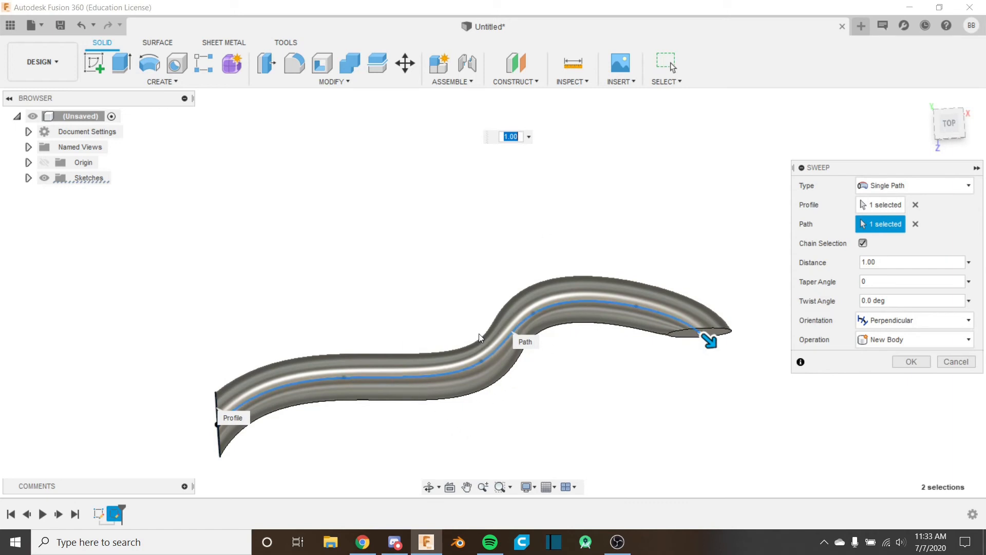
Set the sweep's orientation to Parallel and check the end faces in the top view
click(945, 317)
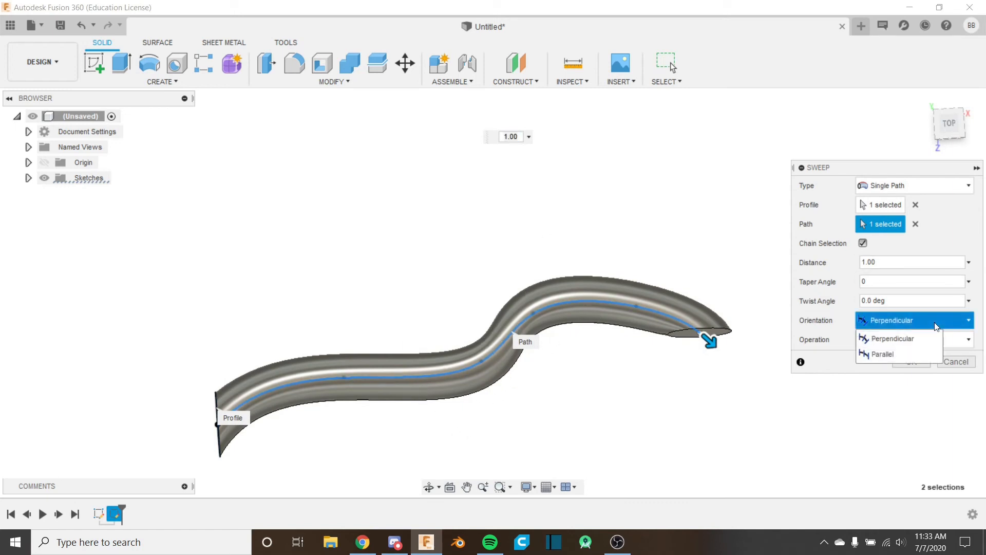
click(889, 352)
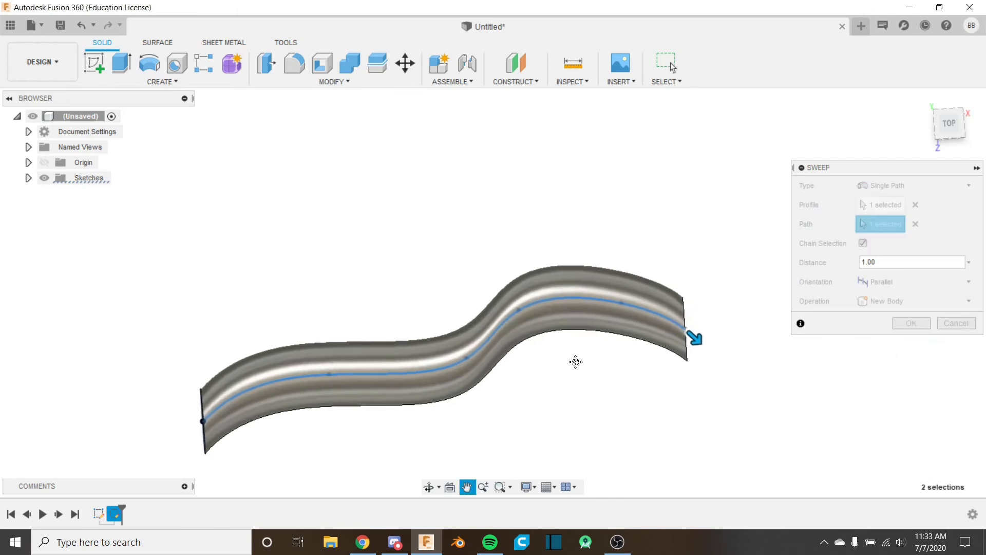
click(945, 124)
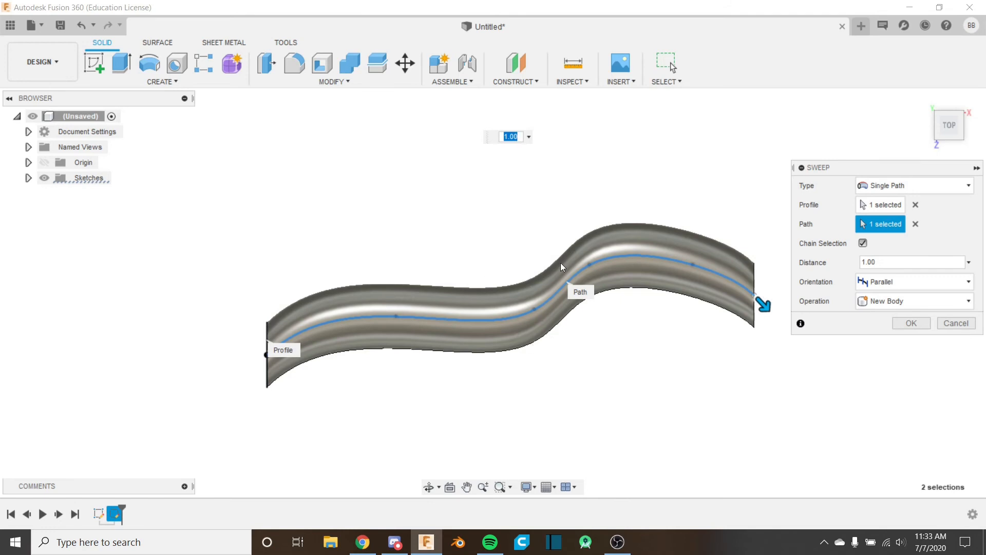
Switch the sweep's orientation to Perpendicular, review the available operation types, and discard the circle sweep
middle_drag(555, 326, 511, 355)
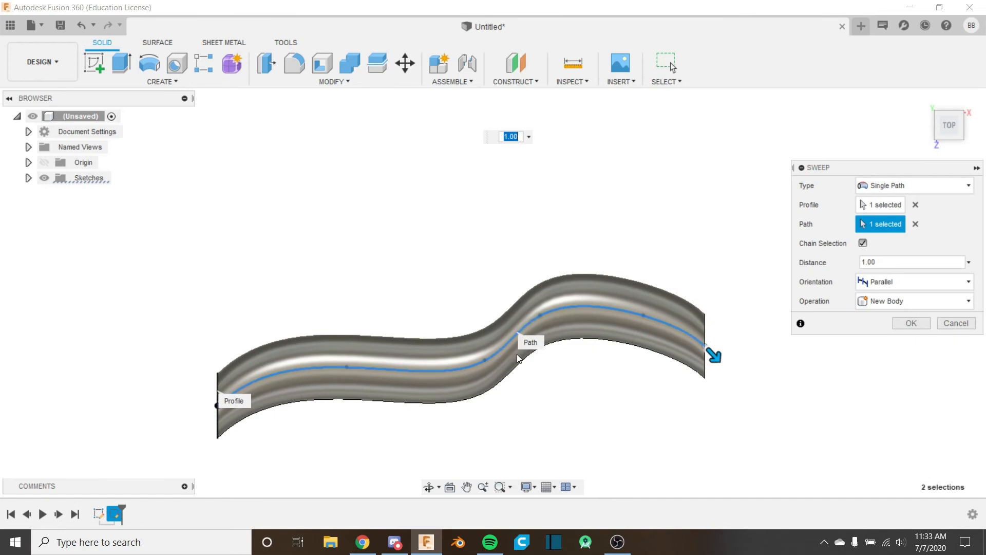
click(905, 282)
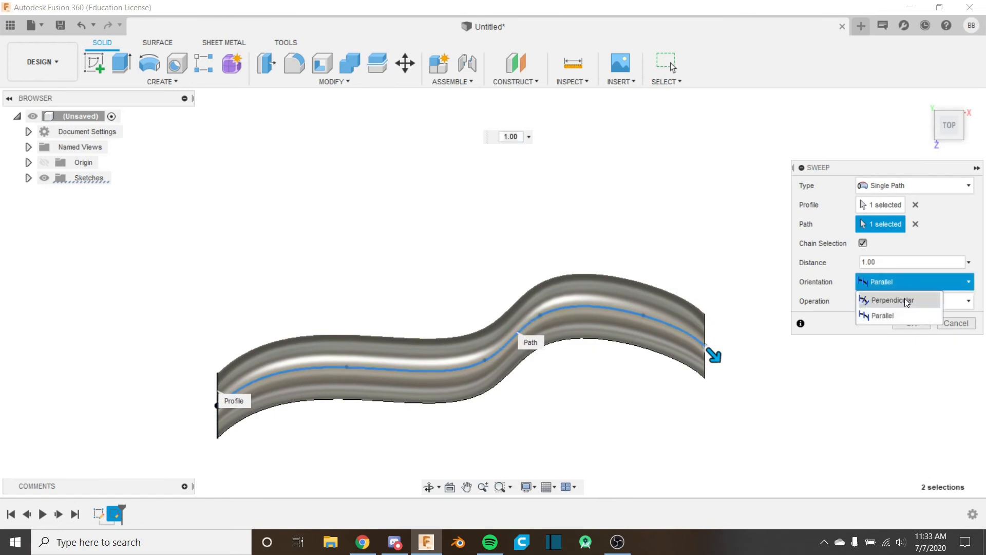
click(905, 298)
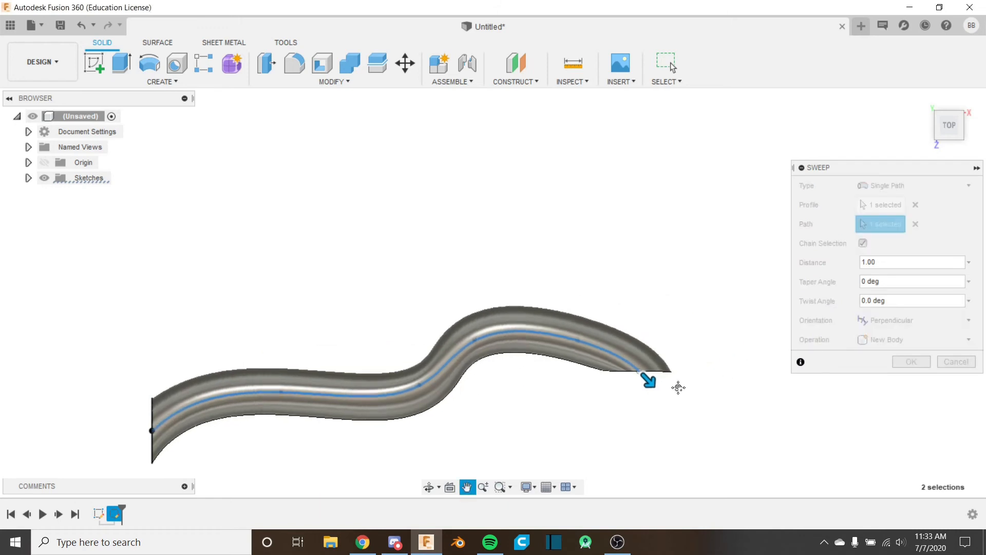
click(904, 339)
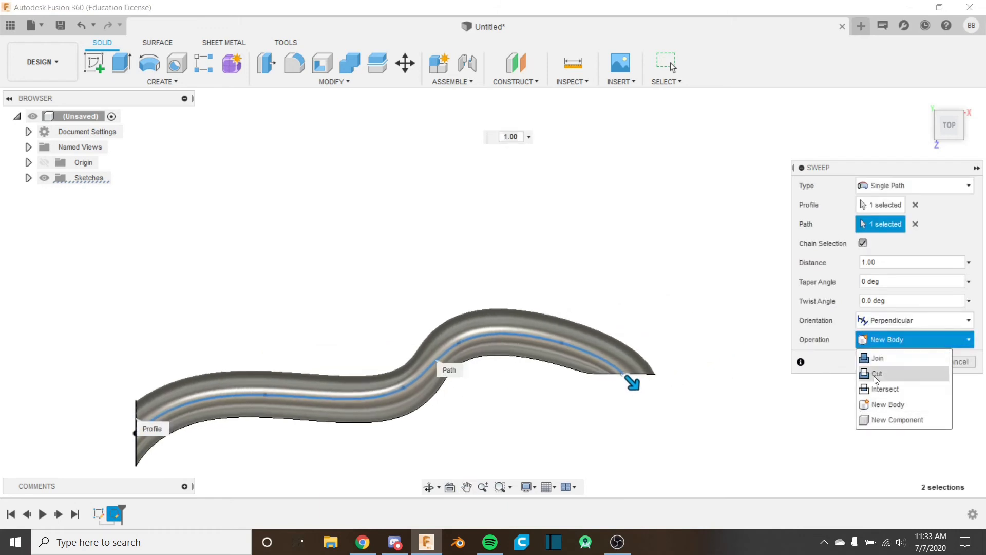
click(884, 345)
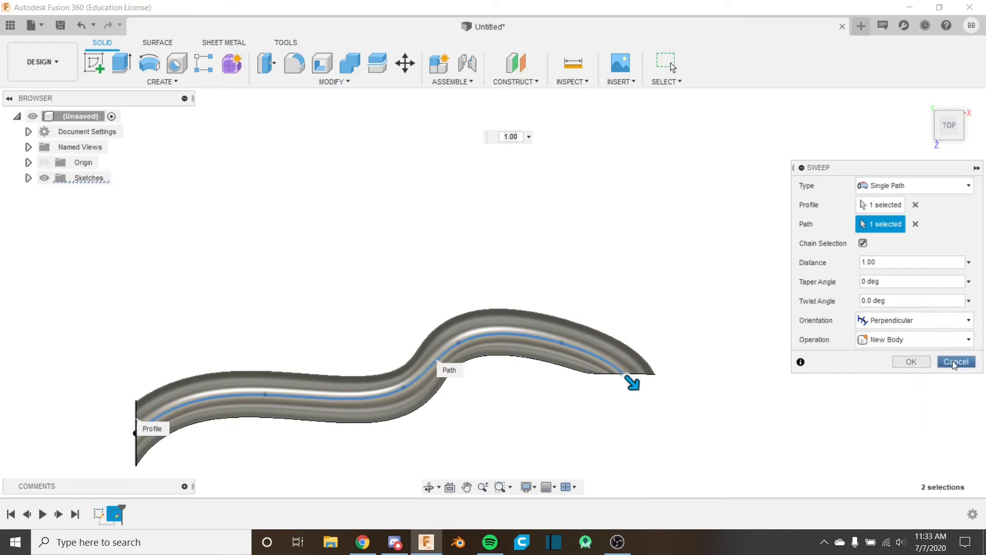
click(912, 362)
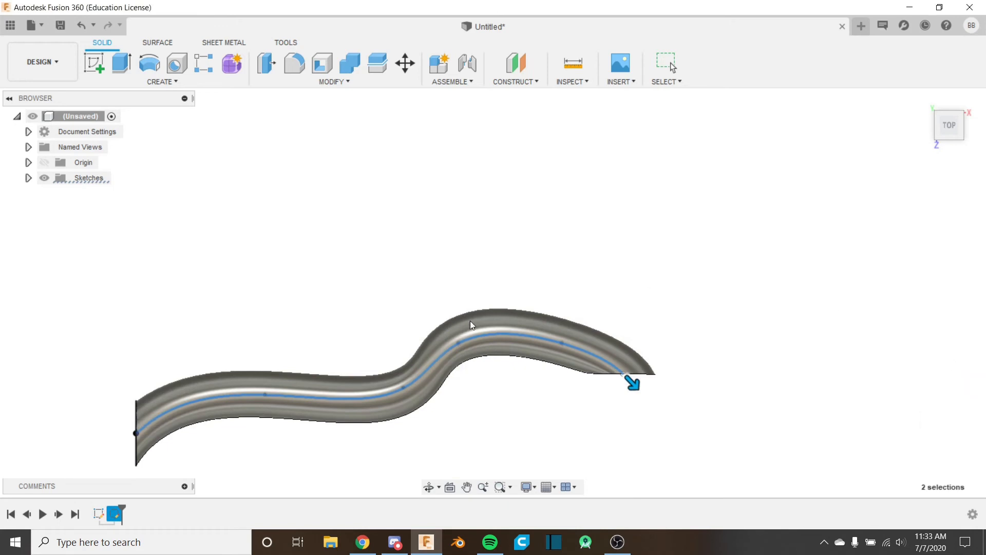
key(ctrl+z)
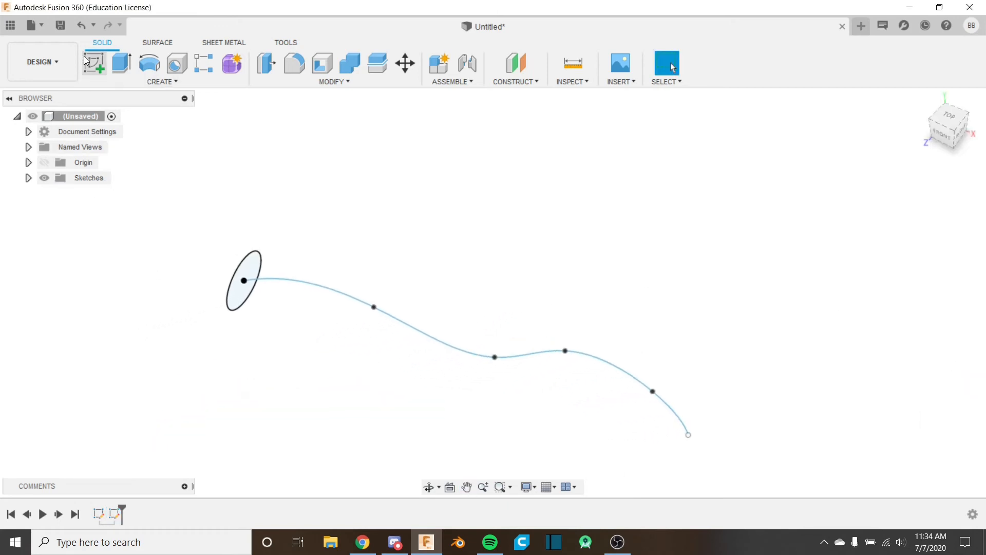
Return to the profile sketch and delete the 5 mm circle at the spline's start
click(83, 27)
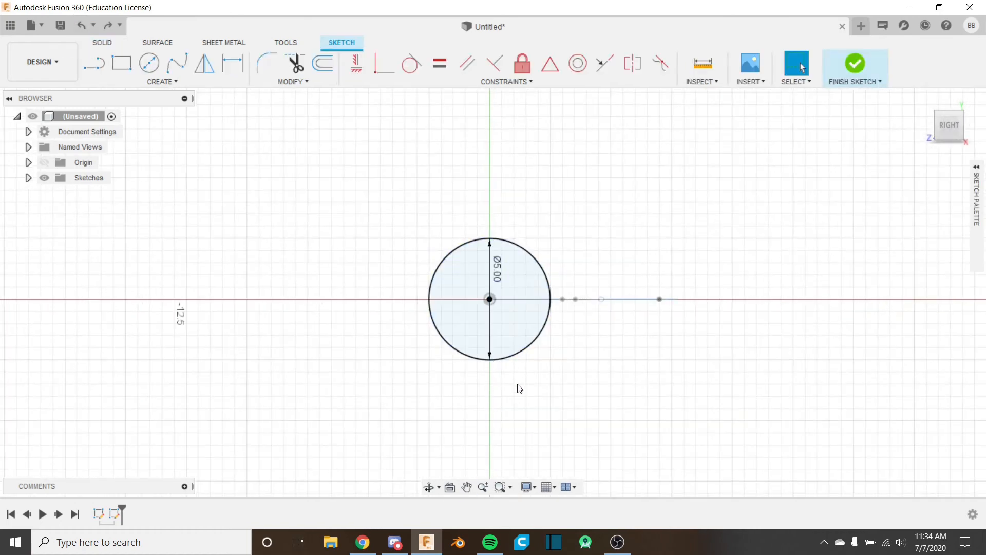
click(513, 363)
right_click(532, 401)
click(489, 379)
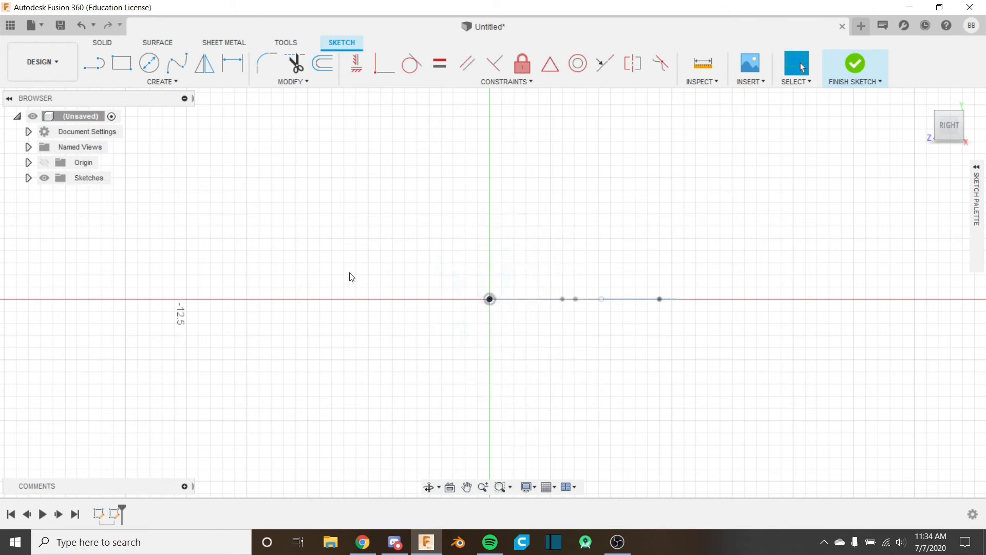
Sketch a center rectangle about 3 mm square on the origin at the spline's start and finish the sketch
click(180, 82)
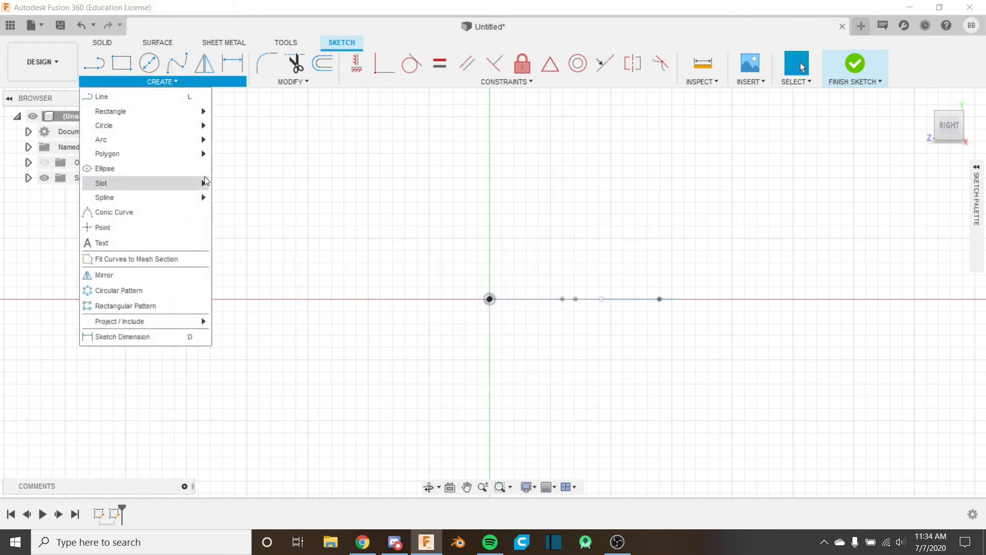
mouse_move(190, 111)
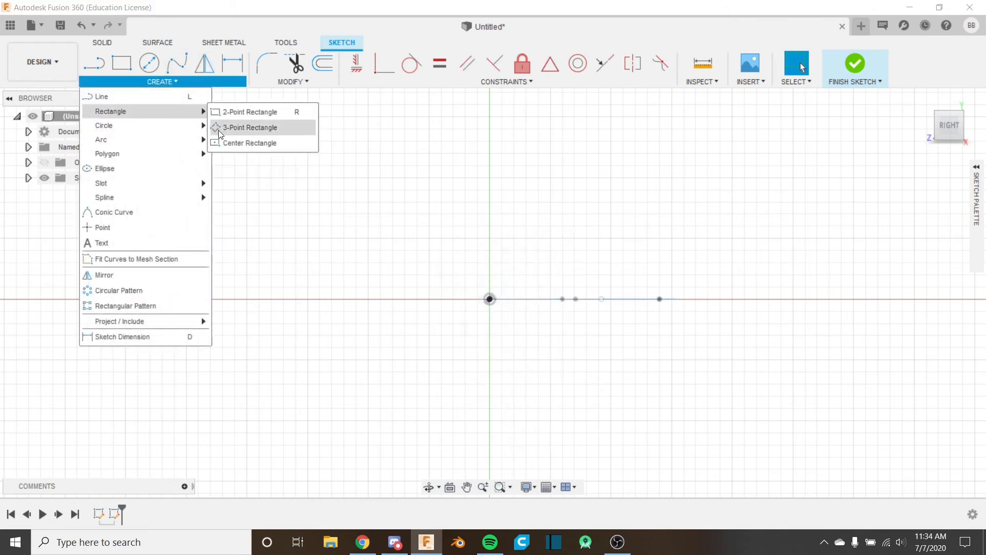
click(257, 126)
click(490, 299)
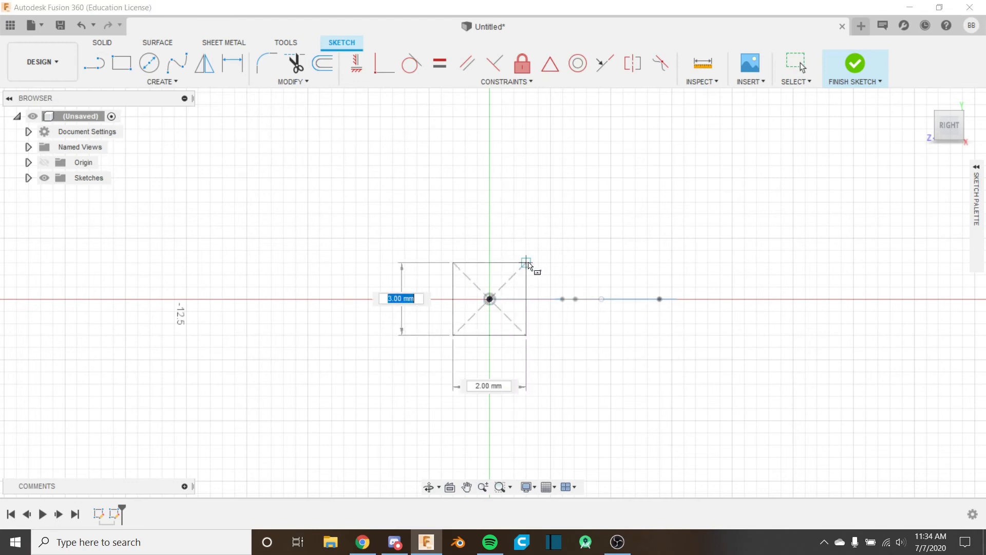
click(528, 264)
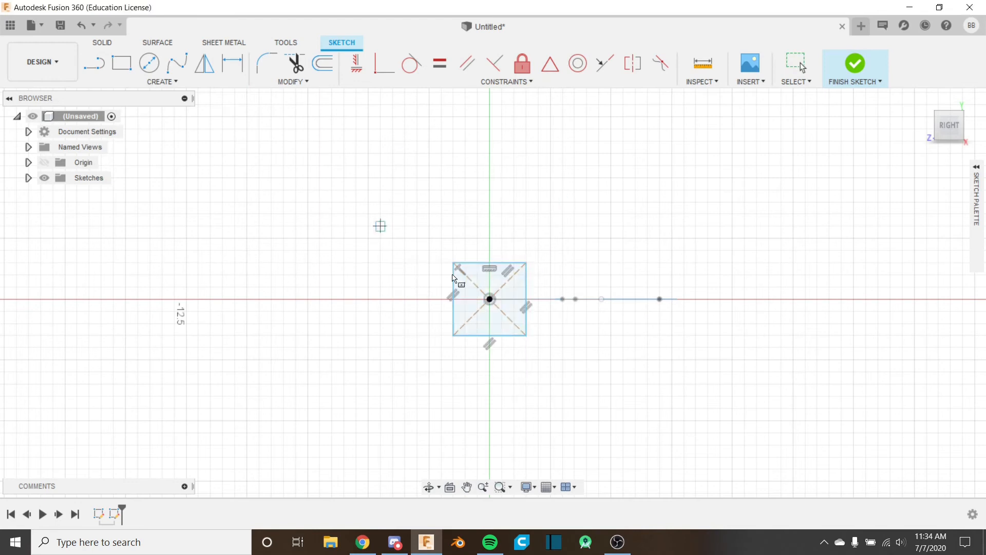
click(854, 66)
Set up a single-path sweep of the square profile along the spline and view its end face
shift+middle_drag(510, 316, 541, 352)
middle_drag(350, 297, 355, 310)
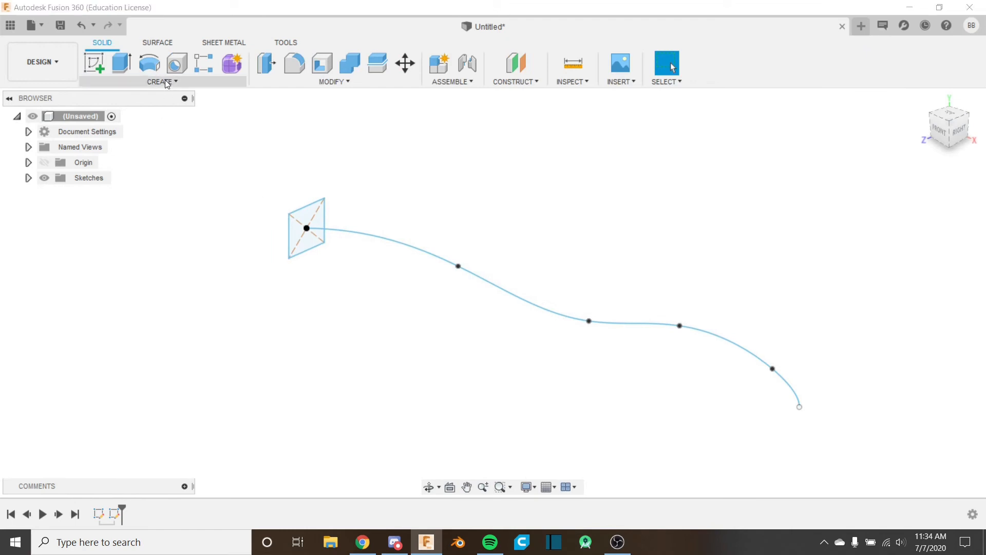
click(162, 81)
click(176, 188)
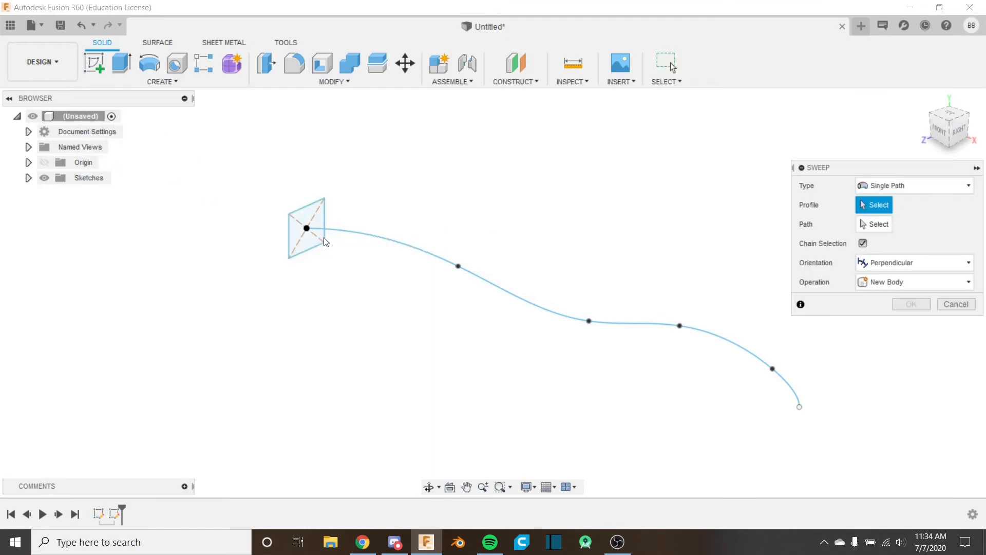
click(318, 238)
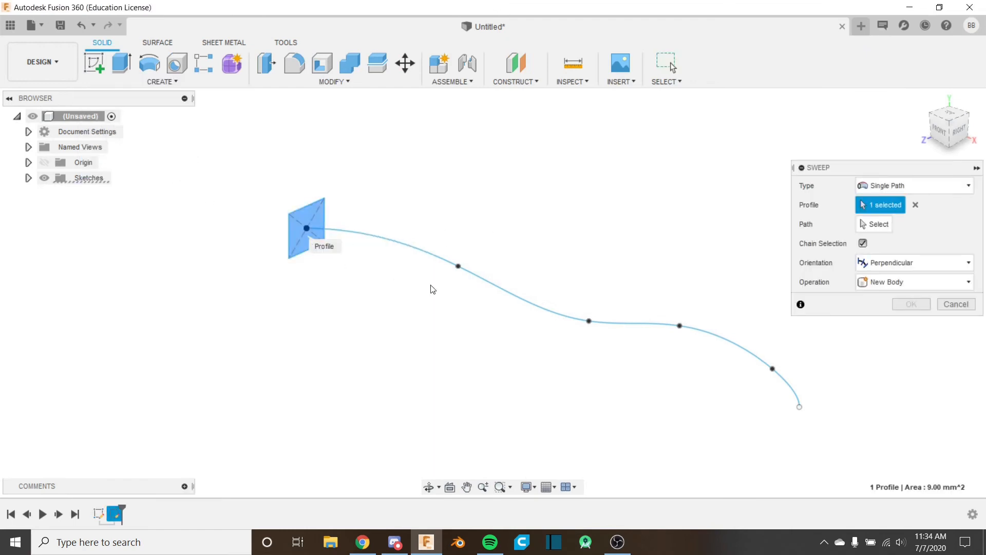
click(872, 224)
click(687, 329)
shift+middle_drag(476, 241, 511, 271)
scroll(512, 270, up, 3)
middle_drag(584, 288, 392, 322)
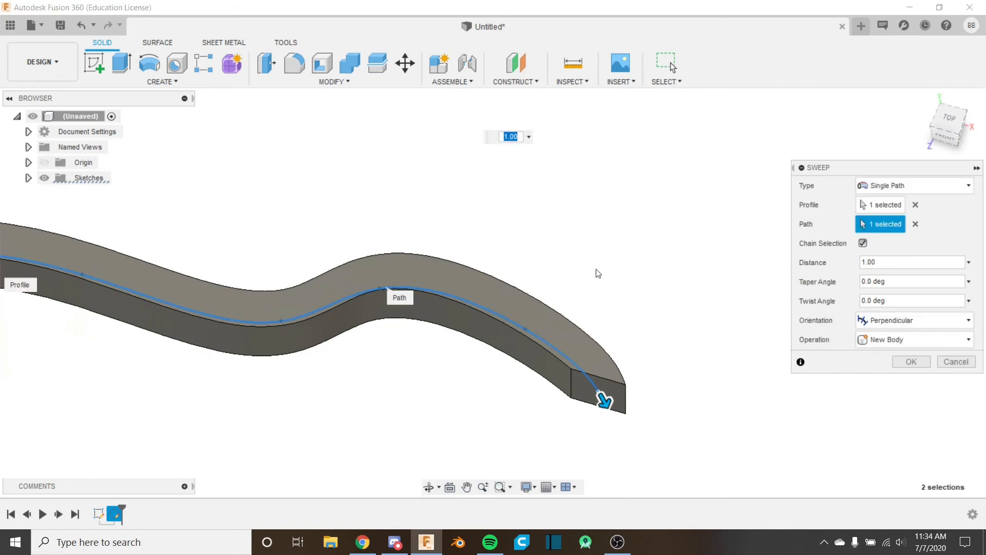
Try a sweep twist angle of 45 degrees, inspect the twisted bar from several angles, and cancel the sweep
shift+middle_drag(598, 273, 561, 238)
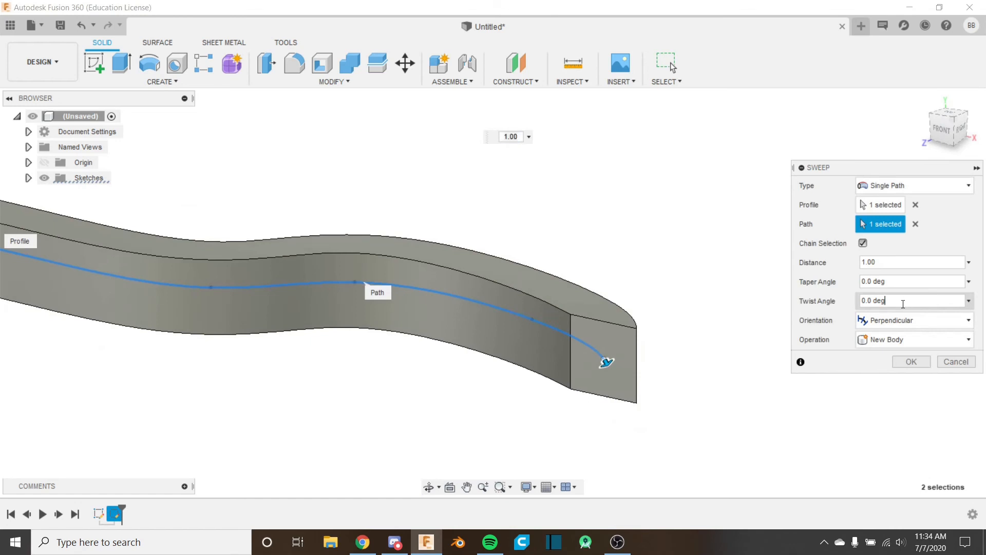
shift+middle_drag(506, 386, 487, 383)
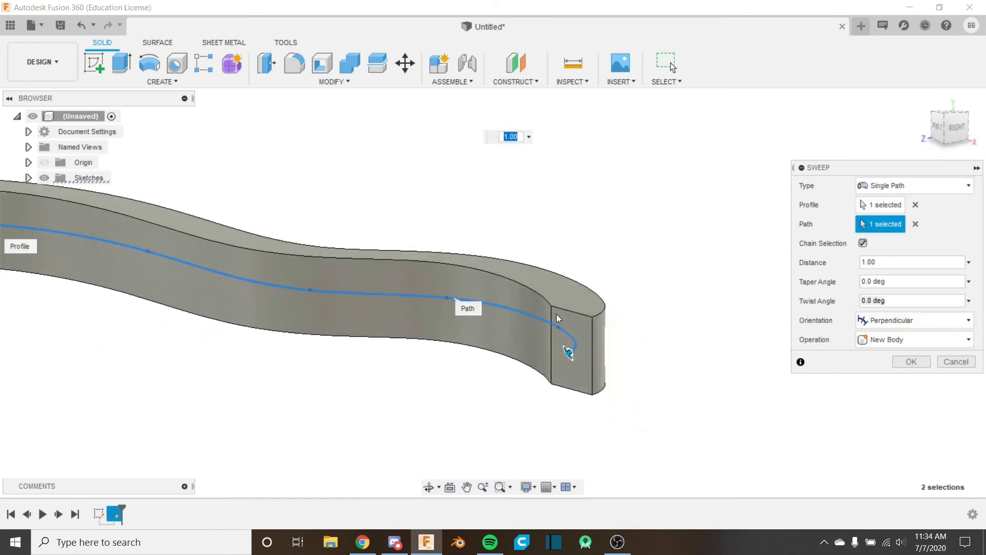
shift+middle_drag(566, 318, 587, 351)
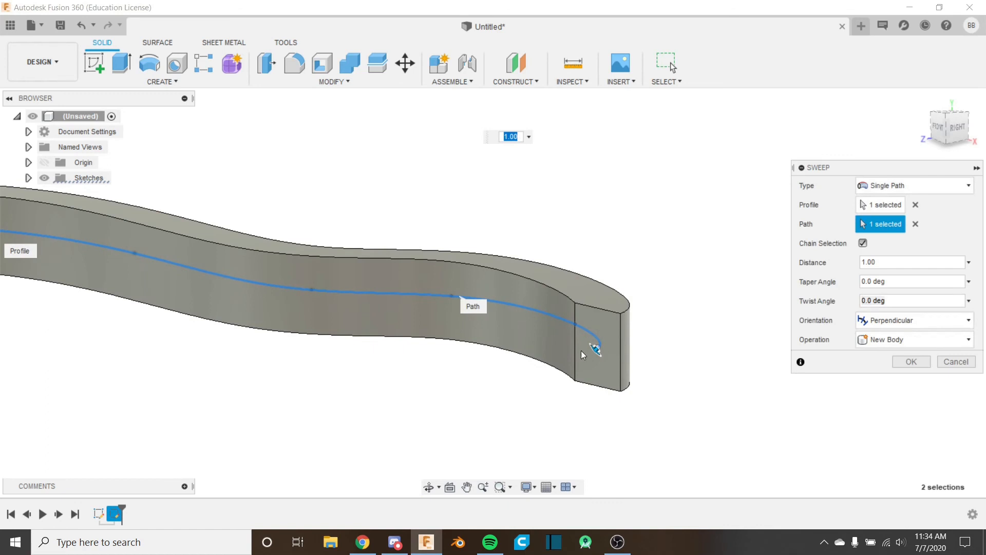
scroll(149, 236, down, 3)
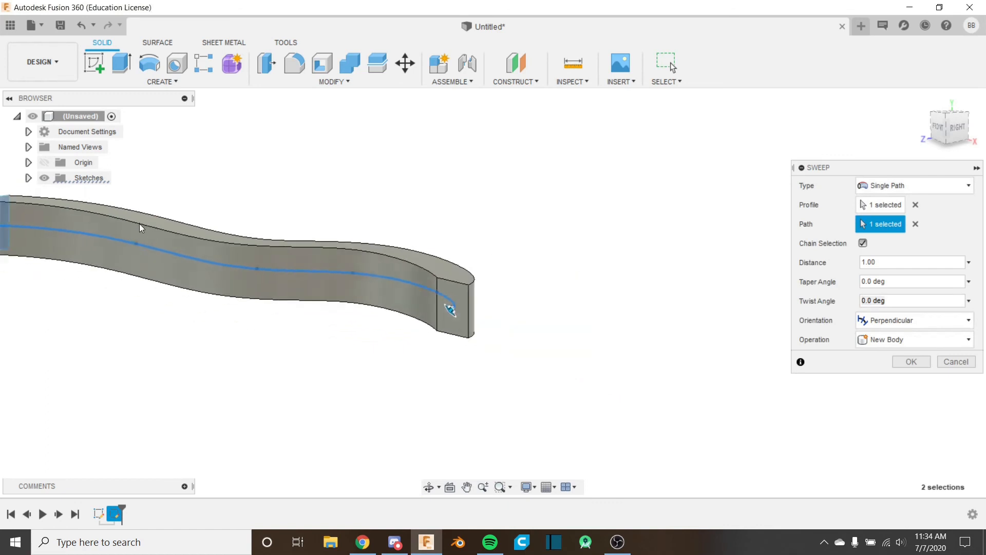
triple_click(902, 301)
text(45)
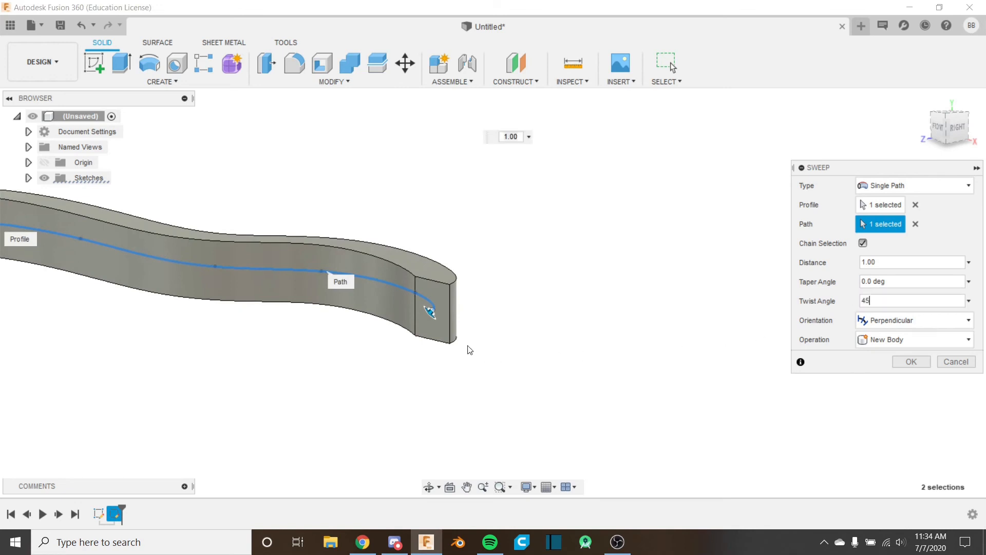
shift+middle_drag(466, 346, 544, 339)
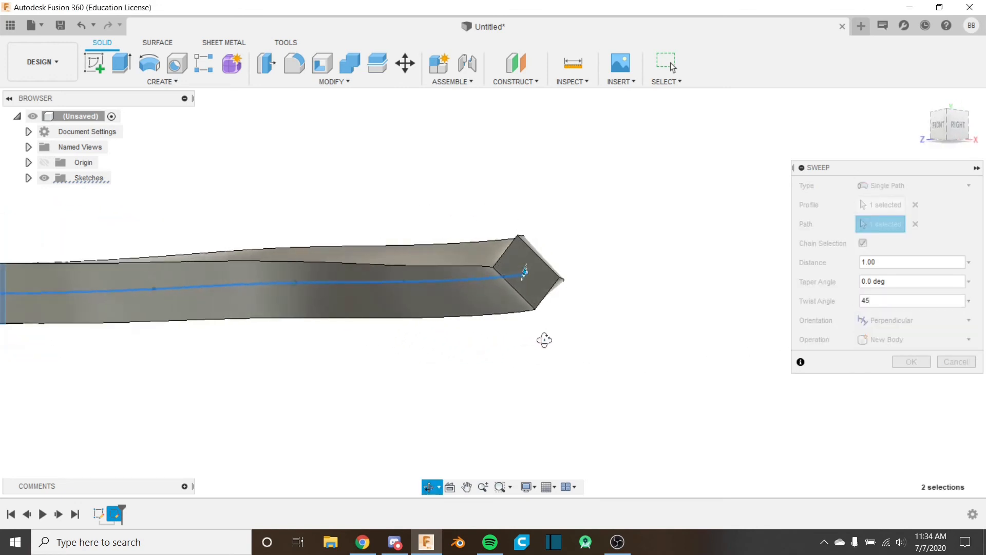
shift+middle_drag(498, 266, 588, 229)
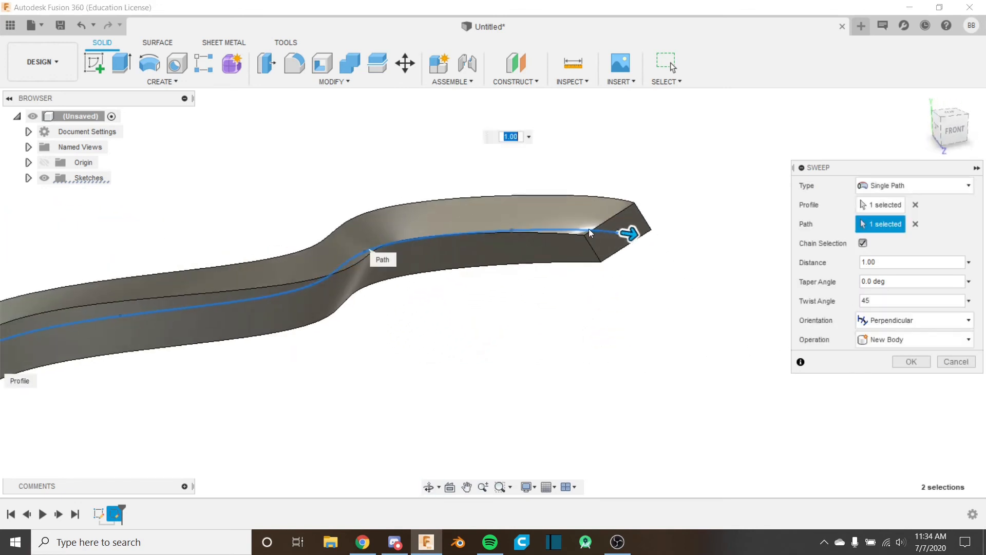
middle_drag(283, 294, 571, 321)
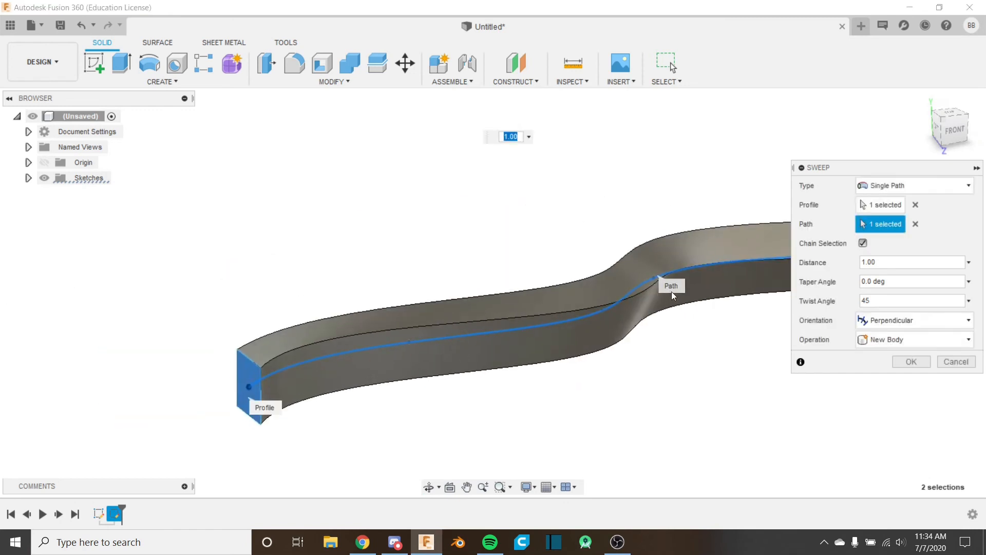
middle_drag(511, 344, 348, 353)
shift+middle_drag(610, 352, 321, 248)
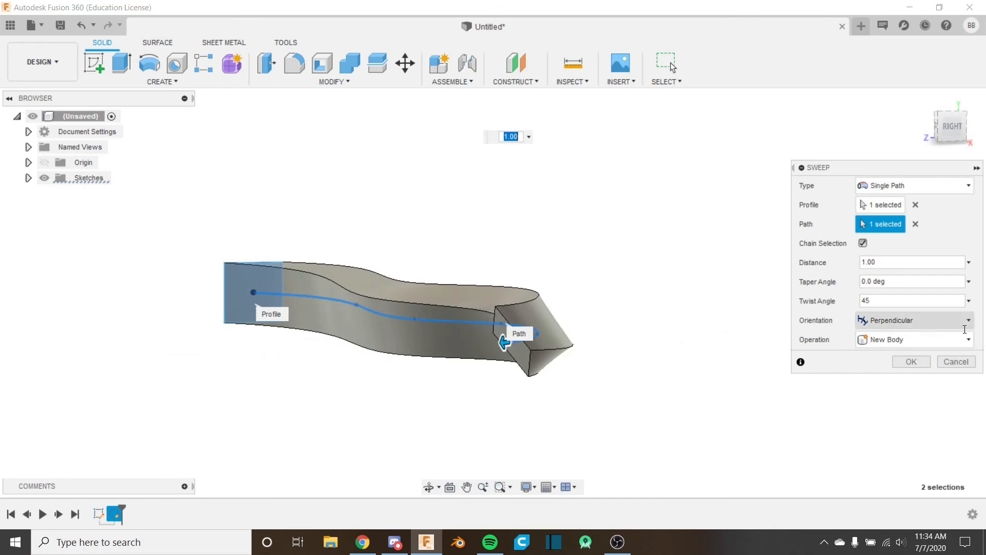
shift+middle_drag(476, 335, 476, 289)
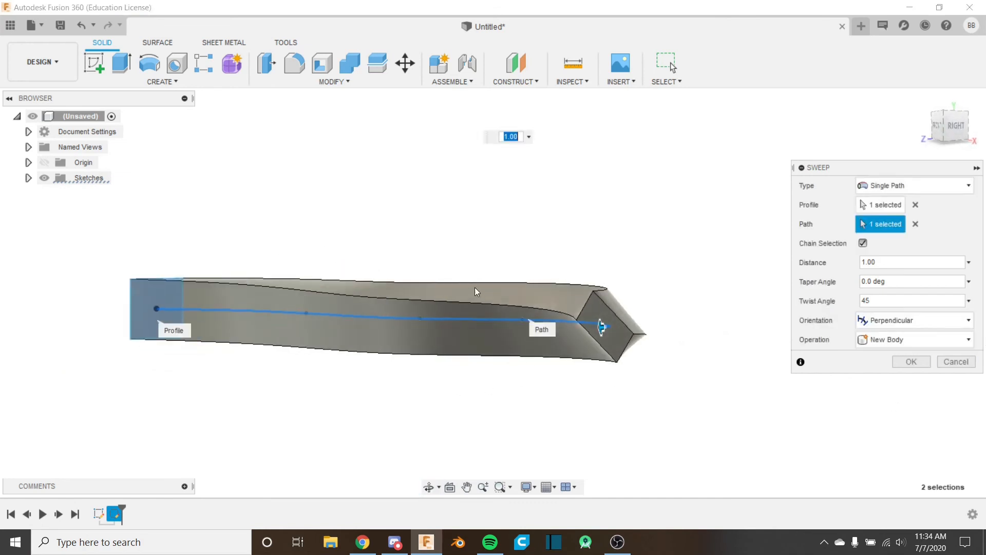
click(971, 364)
Undo all sketch work, including the rectangle, circle and spline, back to an empty design
shift+middle_drag(355, 346, 388, 359)
key(ctrl+z)
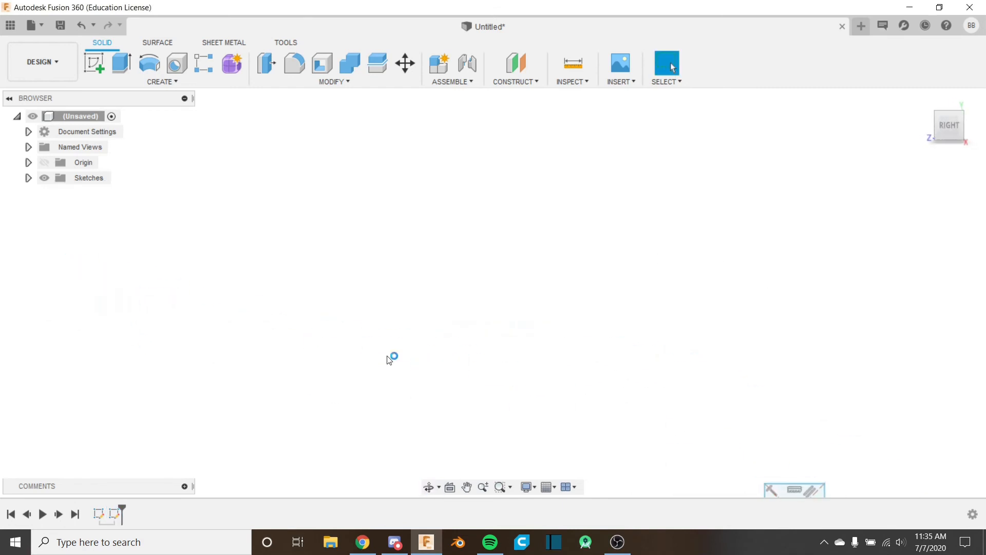
mouse_move(590, 354)
middle_down()
mouse_move(548, 267)
mouse_move(241, 60)
middle_up()
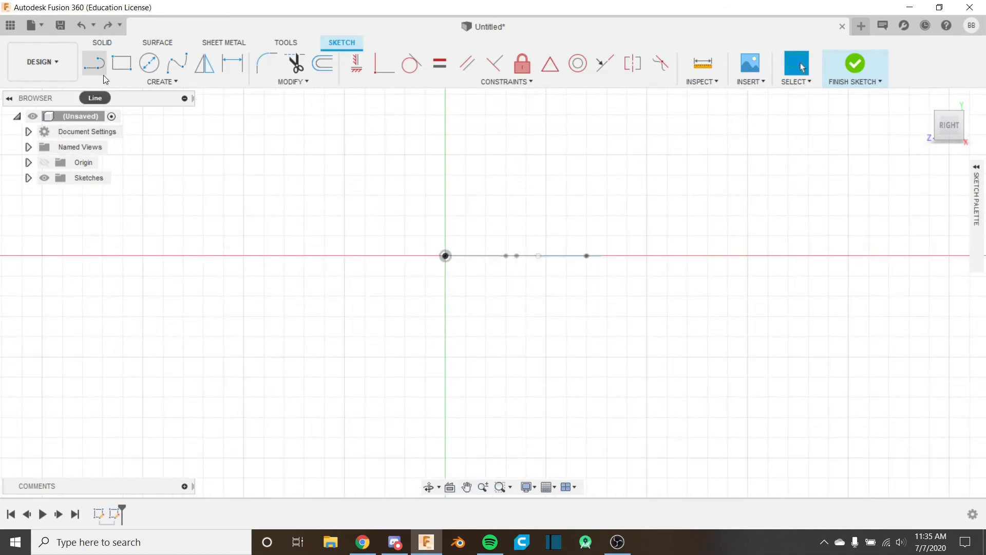
click(80, 26)
click(80, 26)
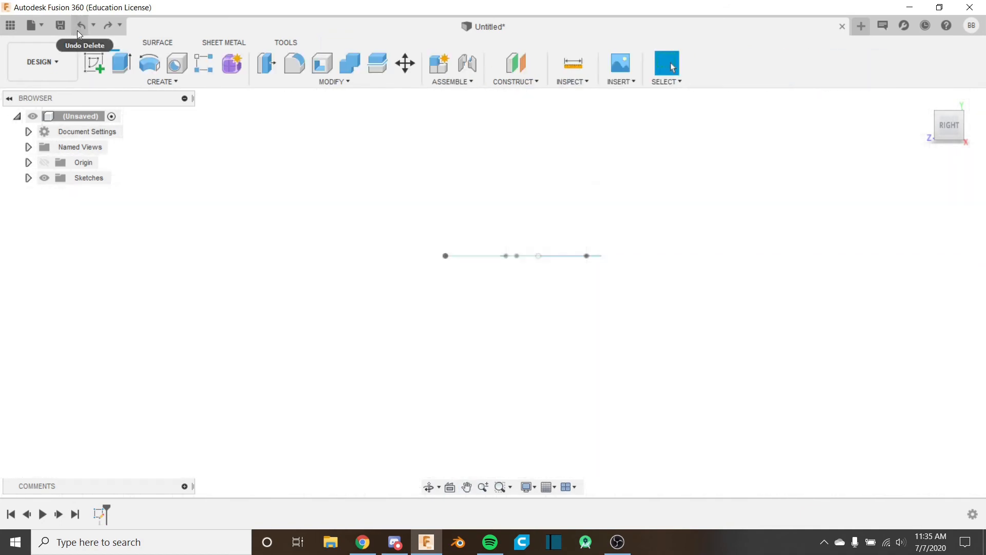
click(78, 28)
click(78, 29)
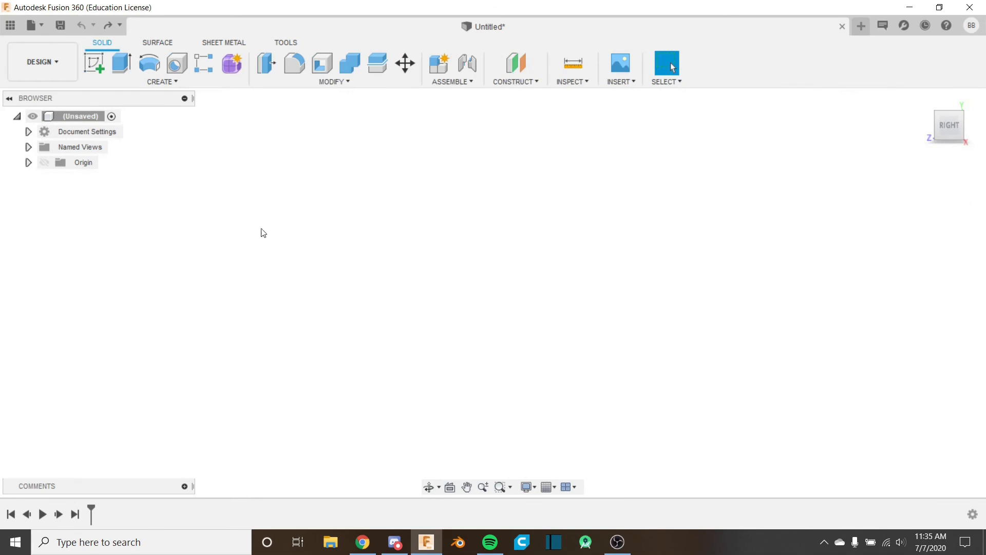
Sketch a circle about 5 mm in diameter centered on the origin of the horizontal plane and finish the sketch
click(94, 64)
mouse_move(407, 273)
shift+middle_down()
mouse_move(431, 299)
mouse_move(474, 304)
mouse_move(425, 349)
mouse_move(434, 308)
shift+middle_up()
click(472, 303)
scroll(432, 320, down, 1)
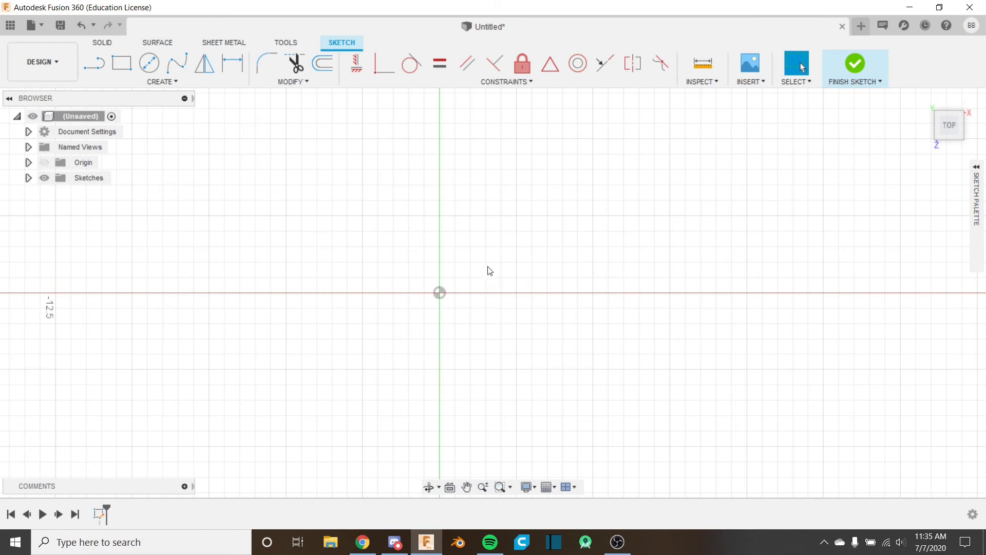
key(c)
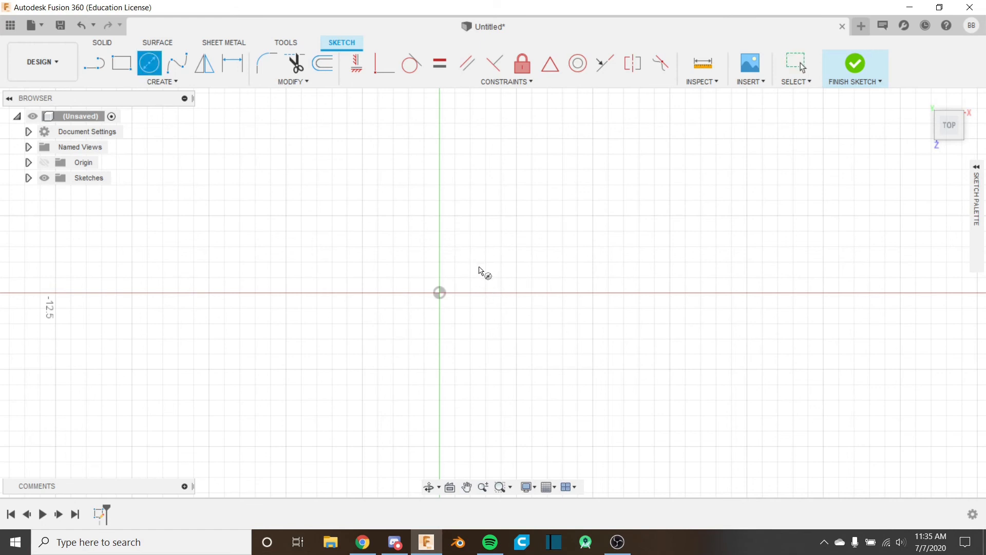
click(439, 293)
click(516, 293)
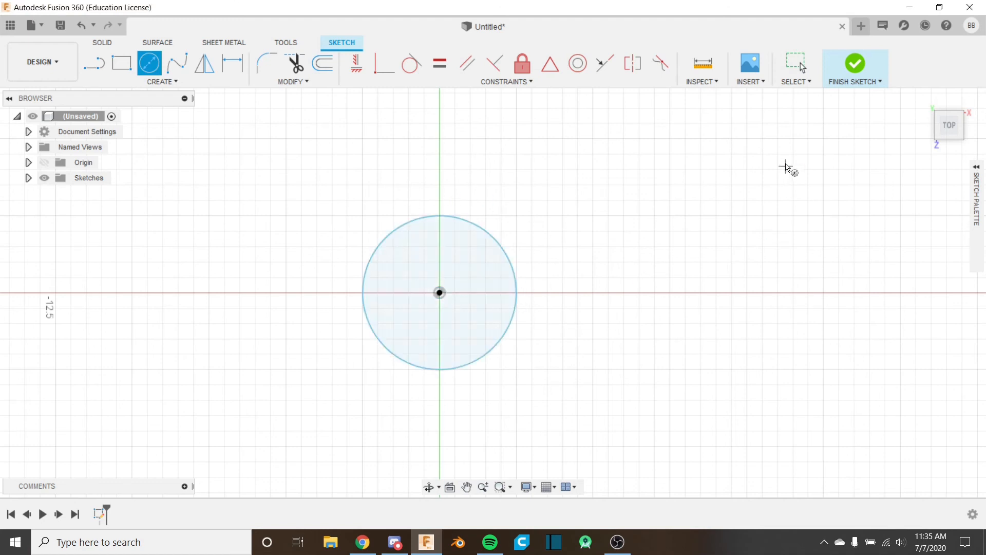
key(Escape)
click(844, 68)
Create a construction plane offset 5 mm above the circle's profile
shift+middle_drag(542, 377, 522, 125)
click(530, 80)
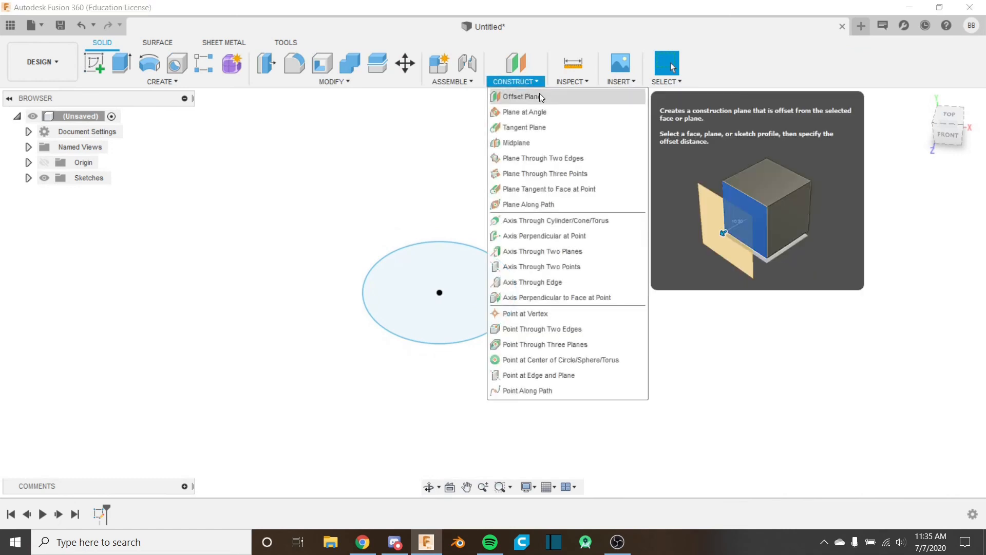
click(537, 95)
click(409, 288)
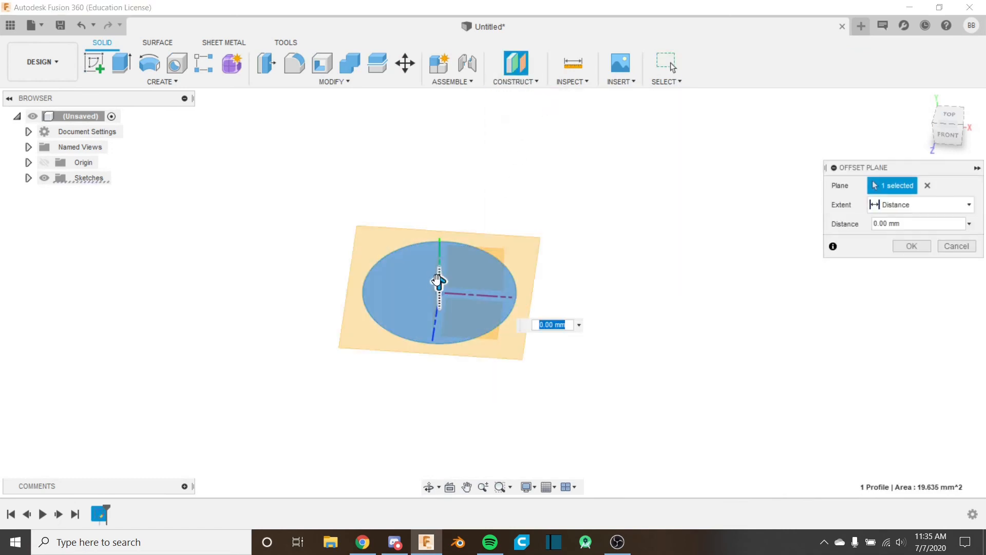
drag(443, 222, 445, 197)
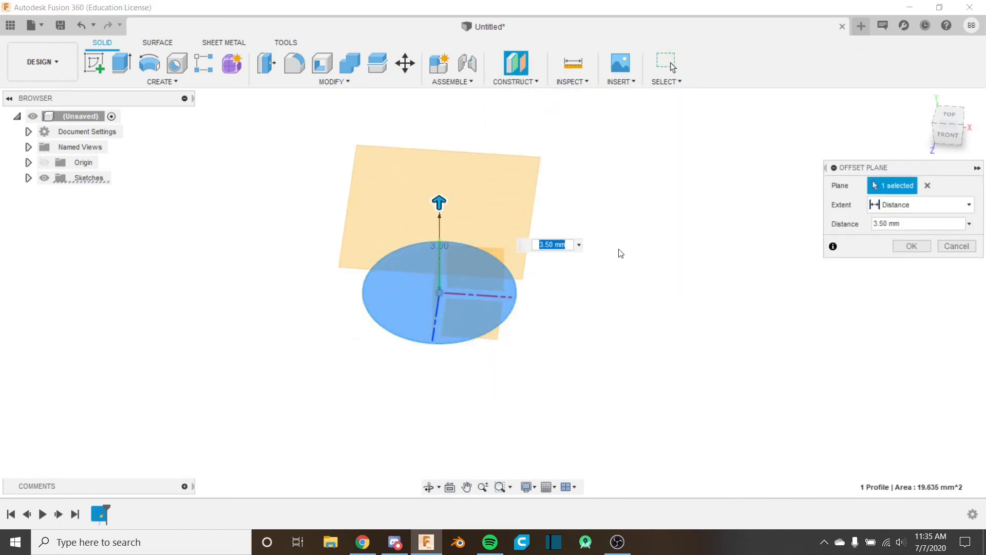
text(5)
click(899, 244)
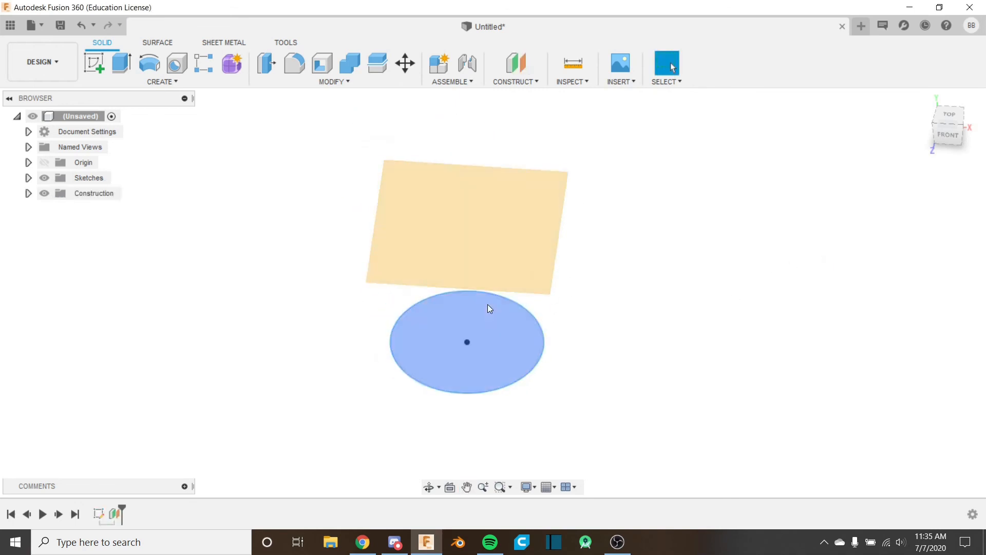
Sketch a center rectangle about 5.26 mm by 4.51 mm at the origin on the offset plane and finish the sketch
click(94, 63)
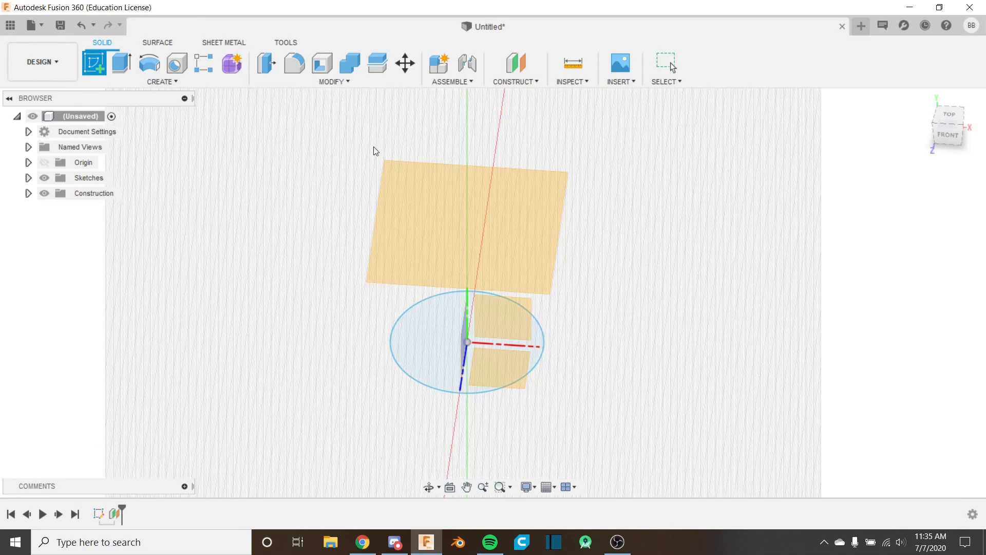
click(401, 233)
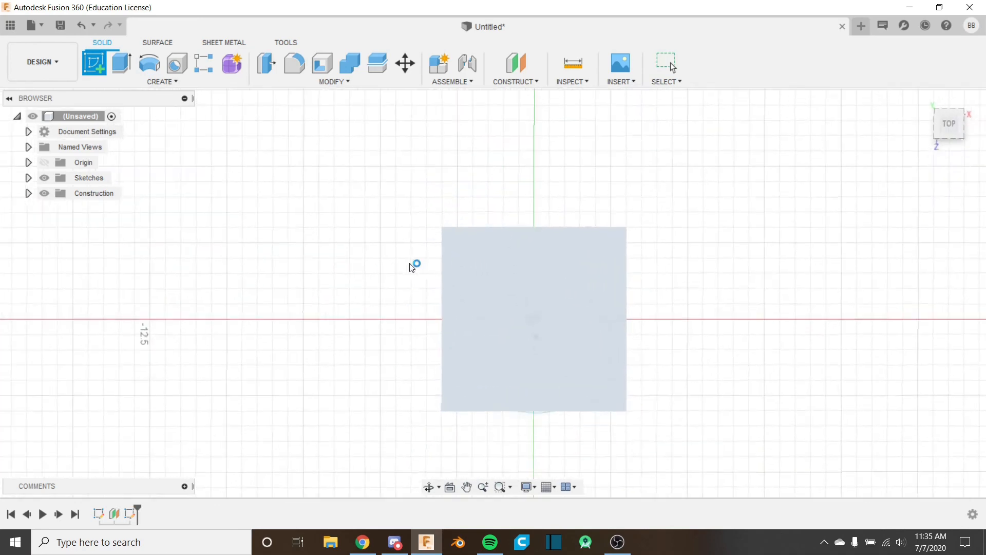
click(164, 89)
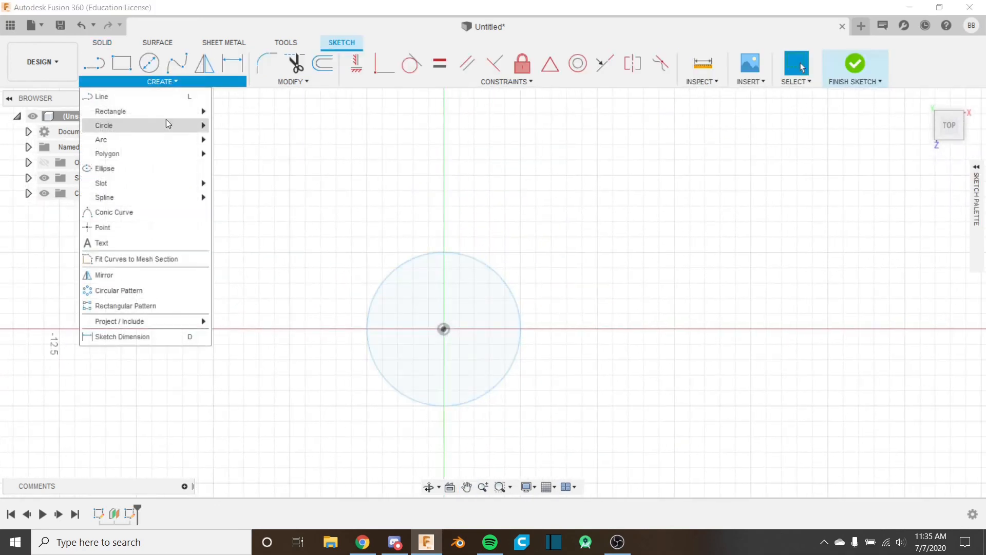
mouse_move(177, 111)
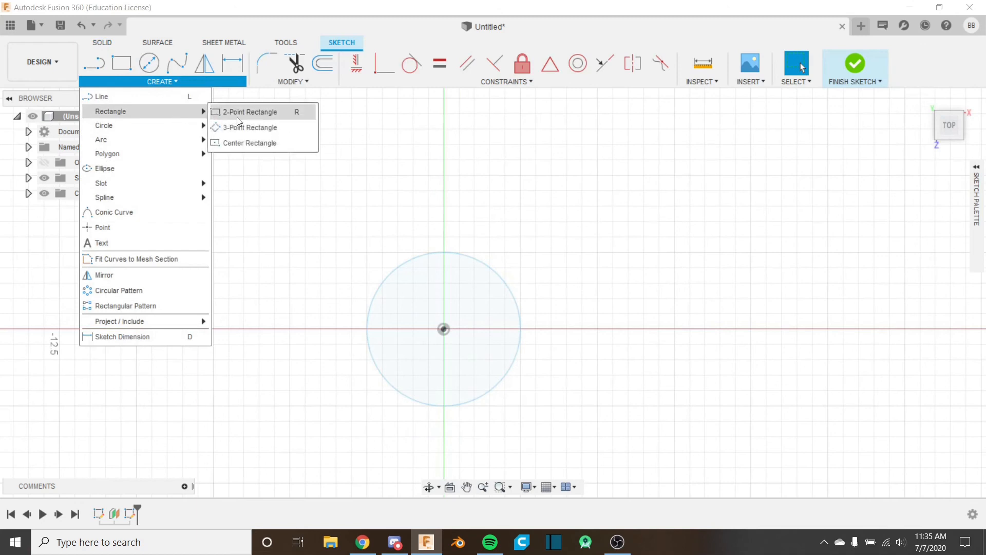
click(250, 142)
click(444, 329)
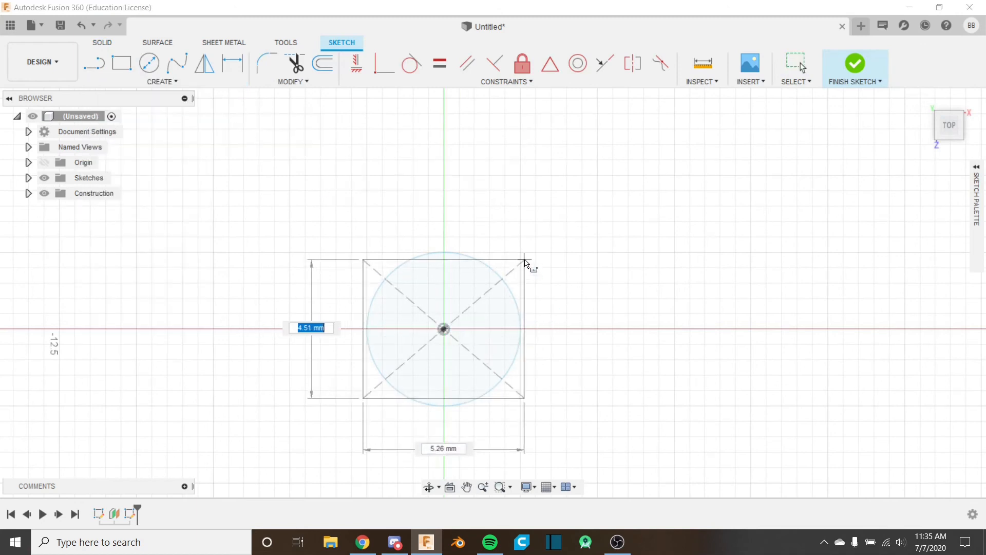
click(525, 260)
click(855, 64)
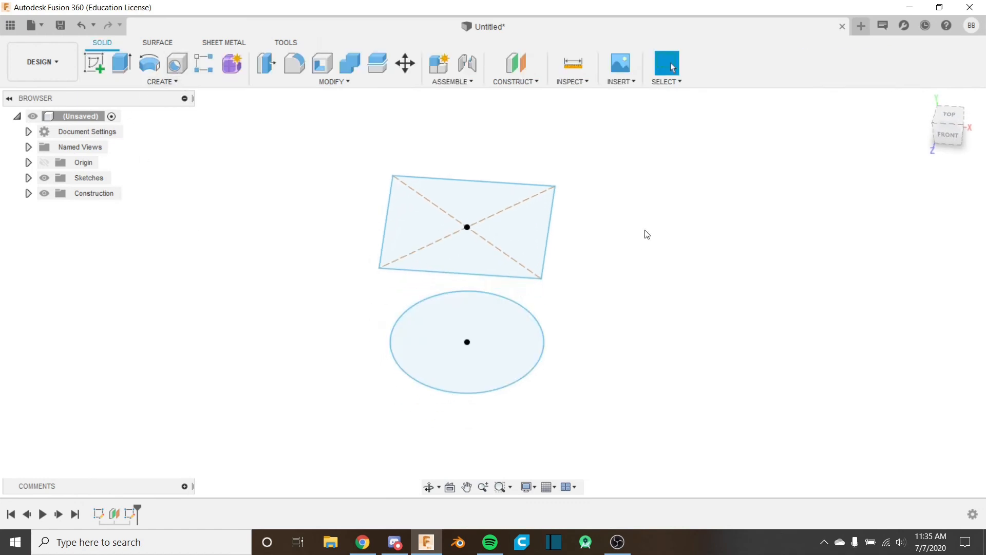
Set up a new-body loft from the circle to the rectangle above it and inspect the preview from several sides
click(526, 274)
shift+middle_drag(526, 274, 499, 247)
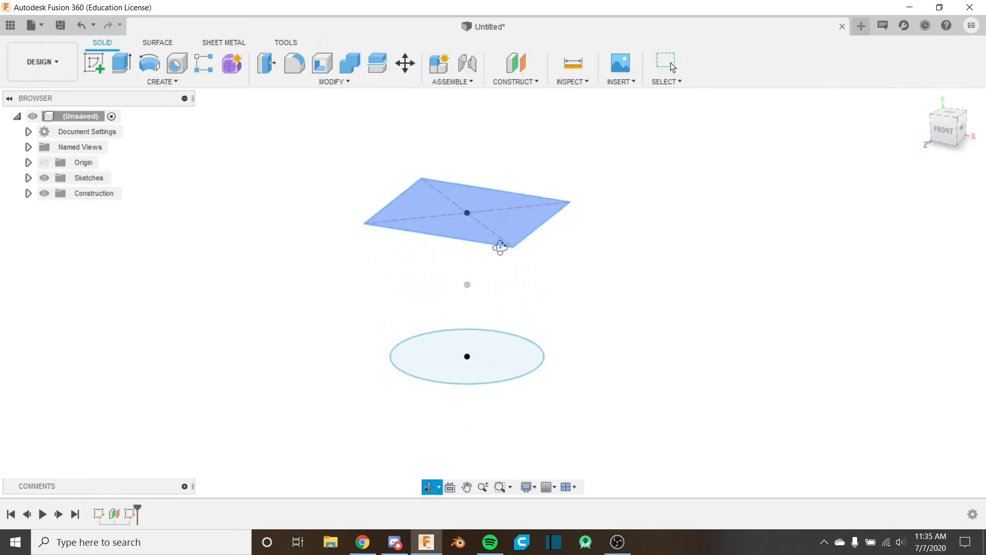
click(185, 80)
mouse_move(298, 81)
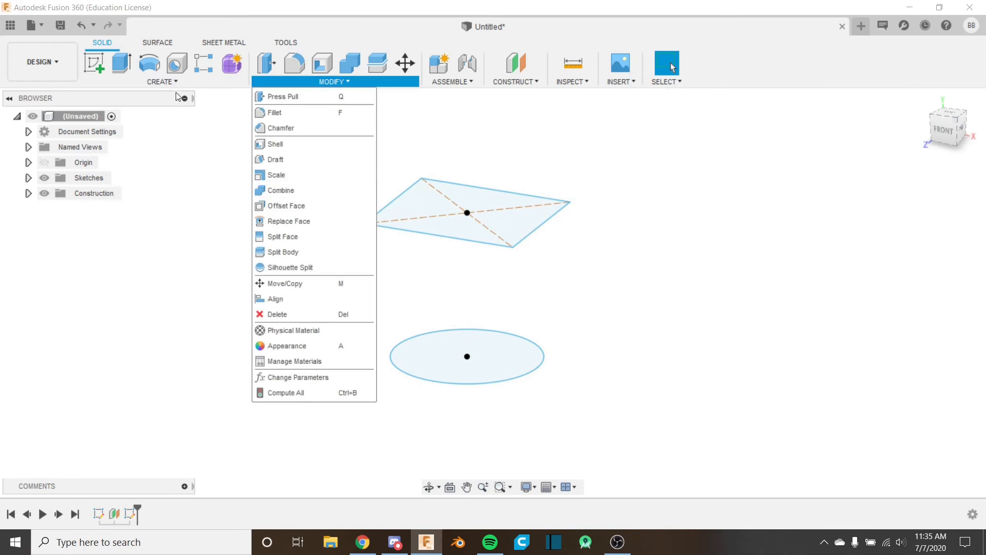
mouse_move(162, 81)
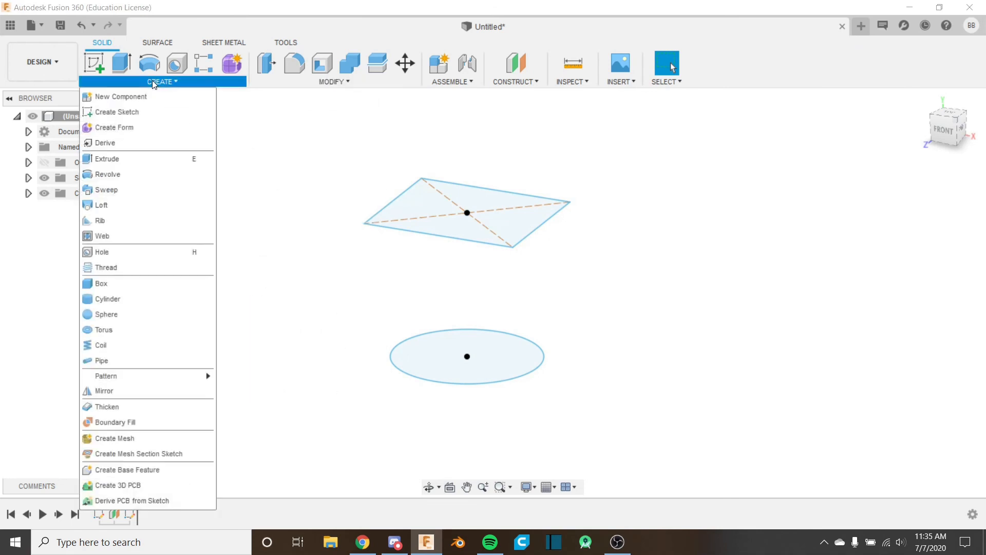
click(141, 208)
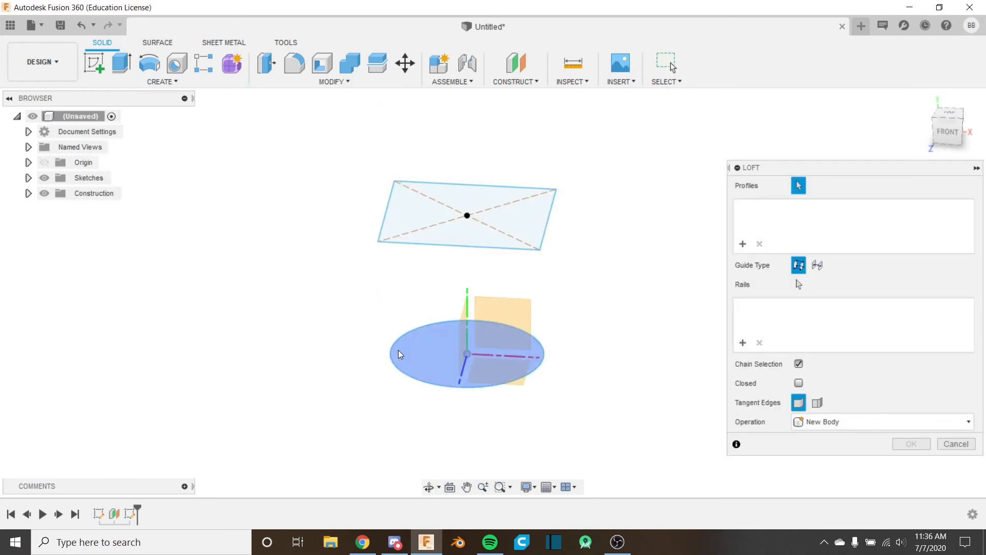
click(418, 338)
shift+middle_drag(418, 338, 526, 227)
click(461, 212)
scroll(489, 162, up, 3)
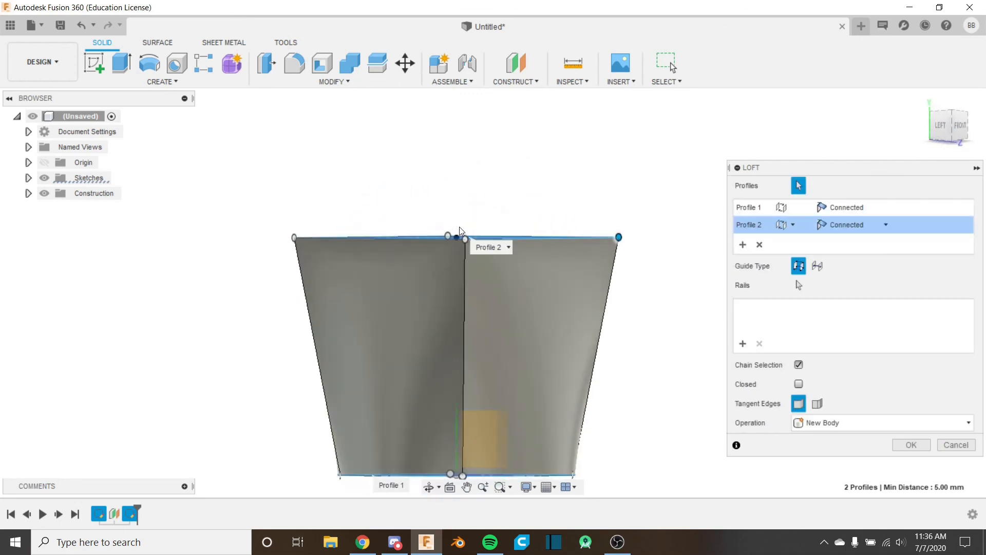
shift+middle_drag(443, 257, 329, 223)
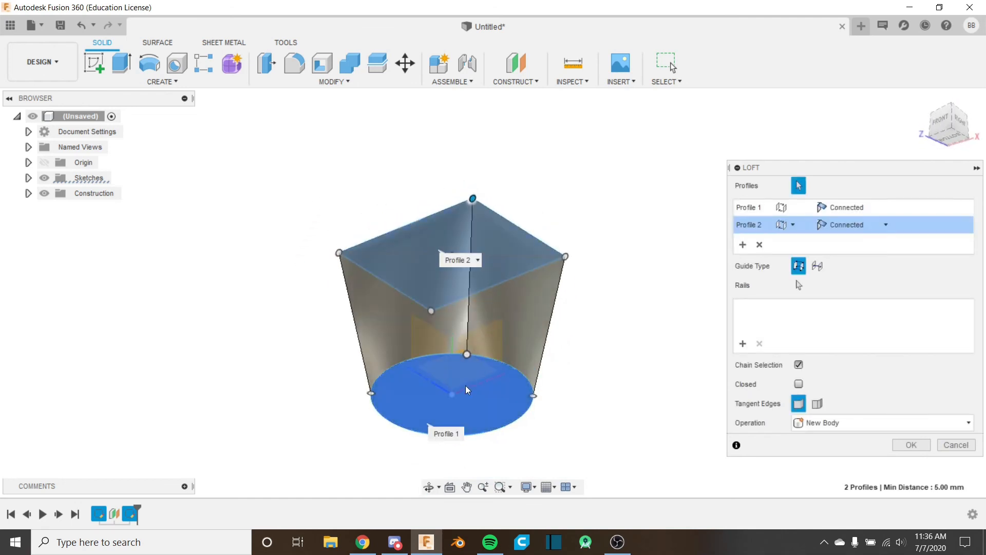
shift+middle_drag(505, 213, 495, 263)
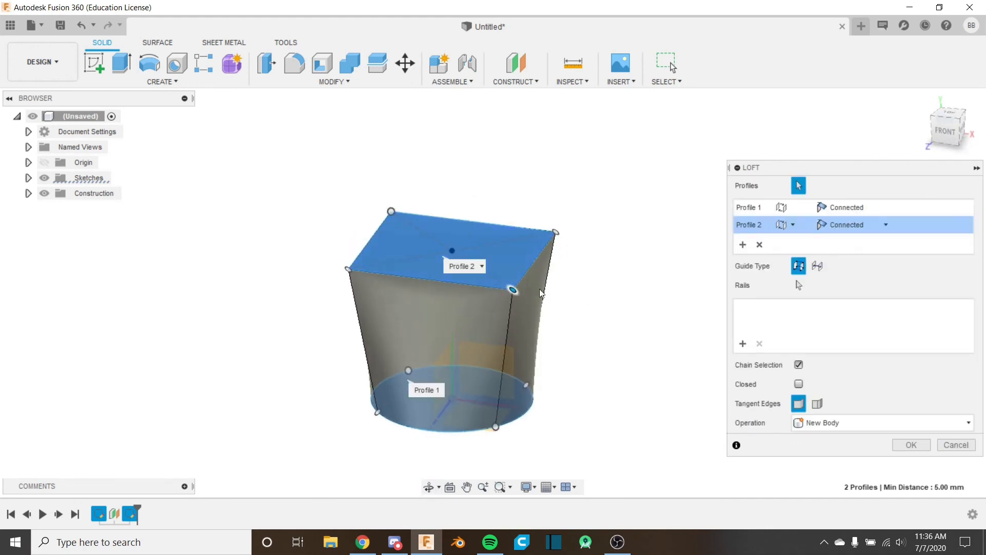
Try to shift the loft's mapping point at a corner of the rectangular profile
click(514, 290)
mouse_move(514, 291)
mouse_down()
mouse_move(434, 291)
mouse_move(510, 288)
mouse_up()
shift+middle_drag(511, 289, 520, 308)
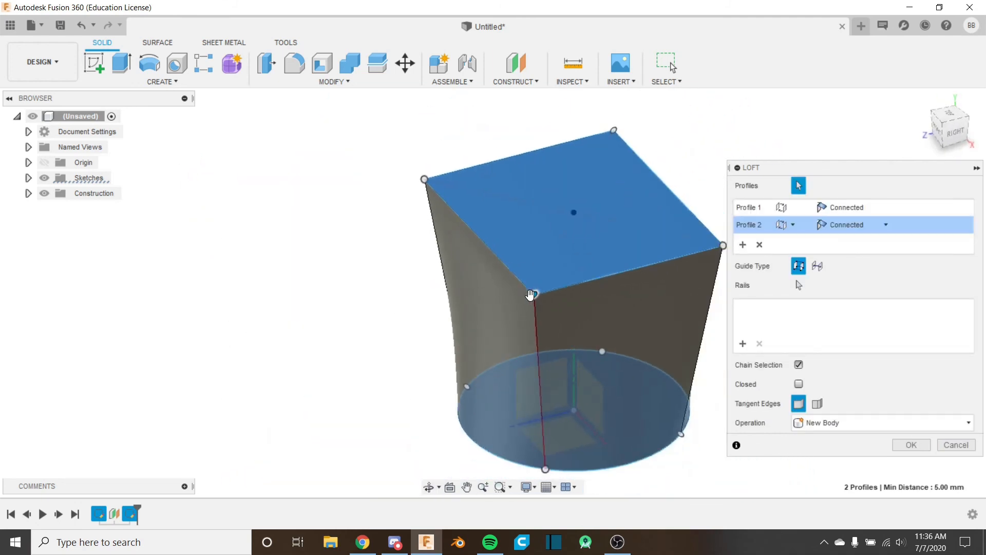
mouse_move(535, 295)
mouse_down()
mouse_move(637, 302)
mouse_move(662, 264)
mouse_move(533, 291)
mouse_up()
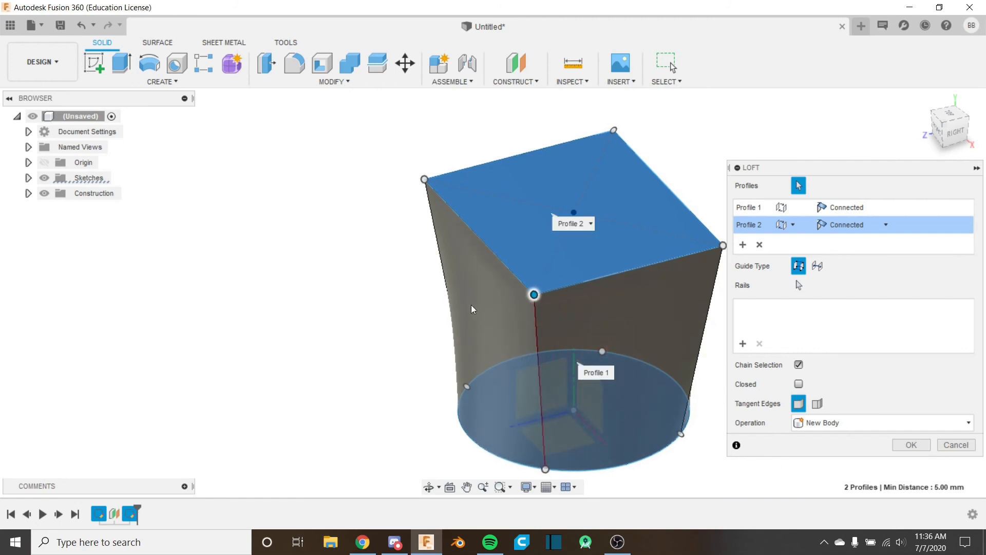
shift+middle_drag(533, 291, 380, 364)
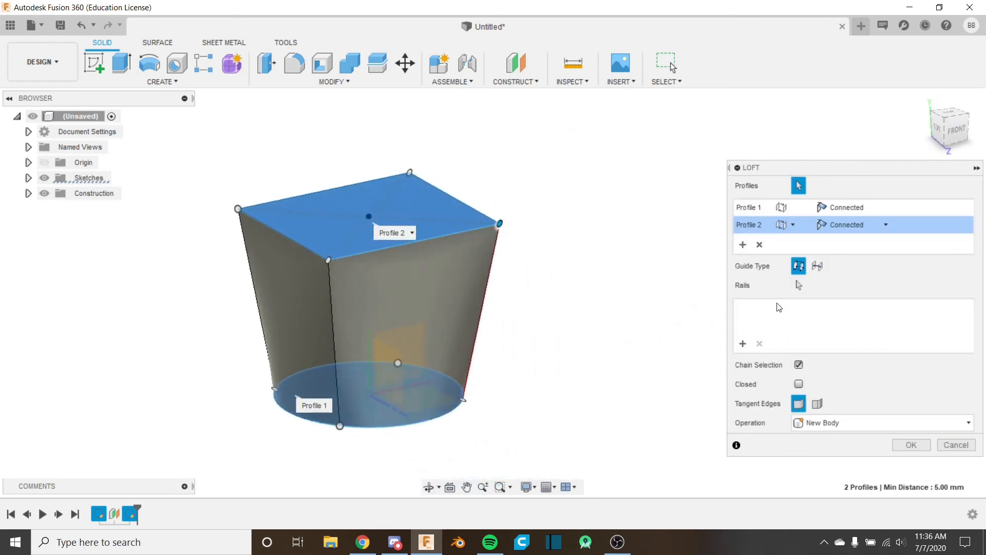
Examine the loft preview and review the available operation types and tangent edge options
scroll(385, 318, up, 3)
middle_drag(401, 316, 468, 319)
scroll(490, 298, down, 3)
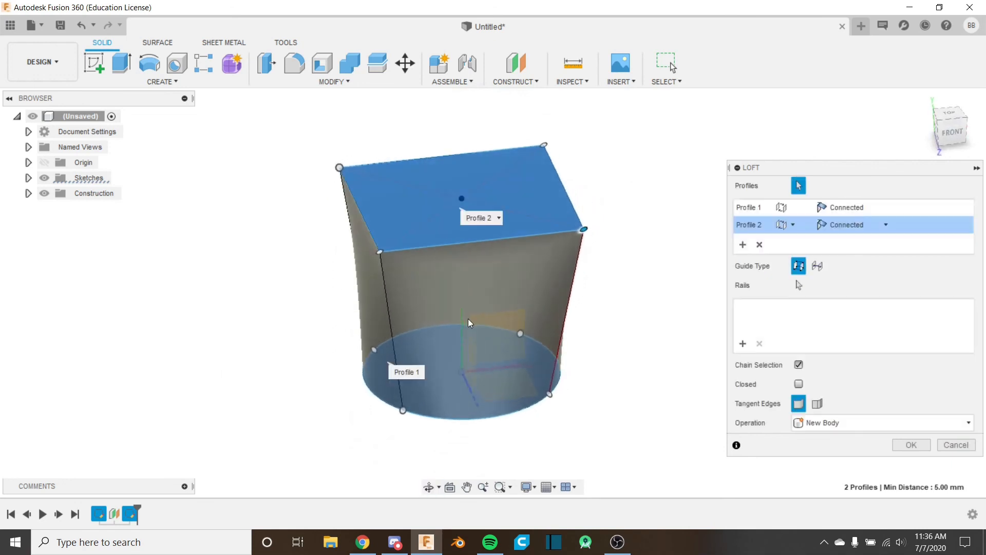
click(821, 428)
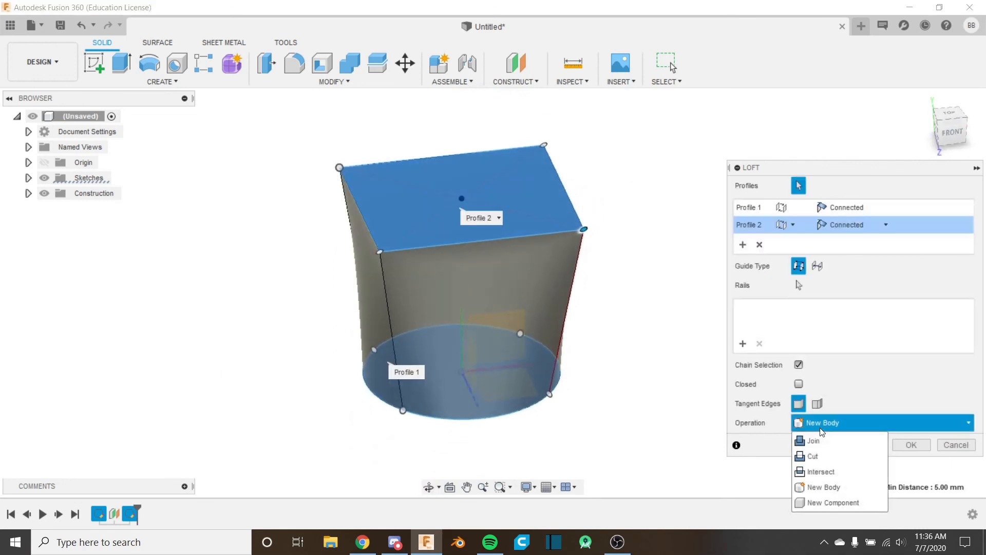
click(821, 428)
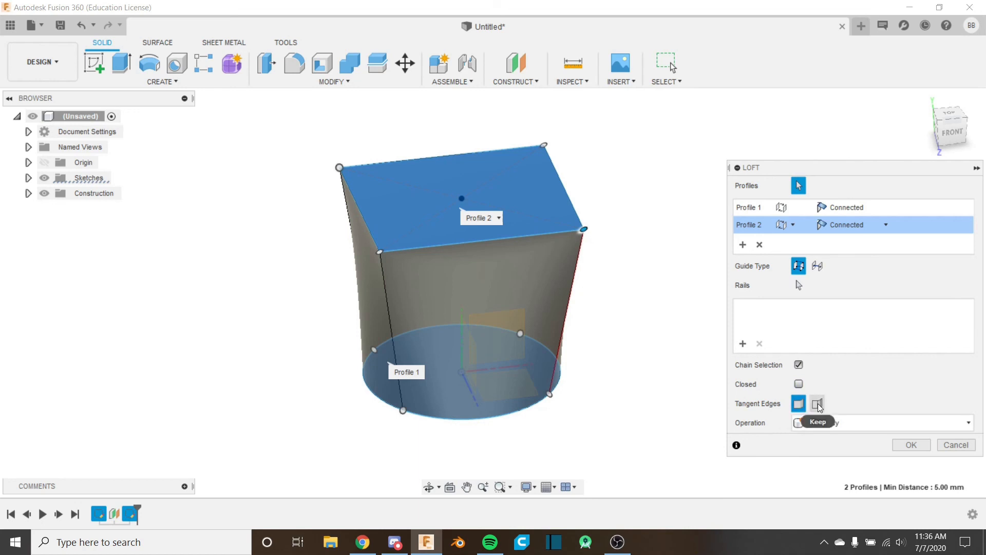
Try moving the rectangle corner's mapping point again from other viewing angles, and cancel the loft
shift+middle_drag(557, 287, 593, 313)
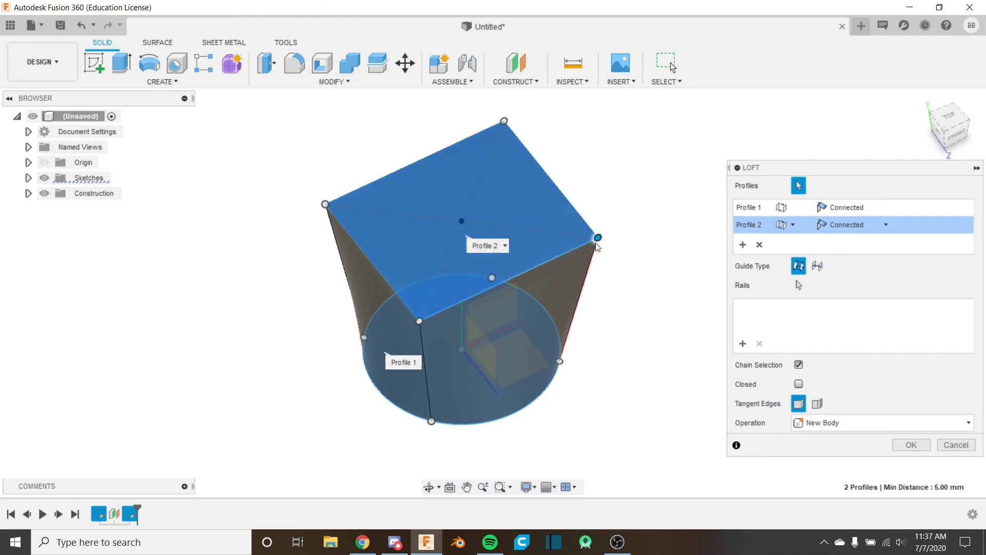
mouse_move(598, 237)
mouse_down()
mouse_move(579, 209)
mouse_move(598, 237)
mouse_up()
shift+middle_drag(585, 286, 535, 264)
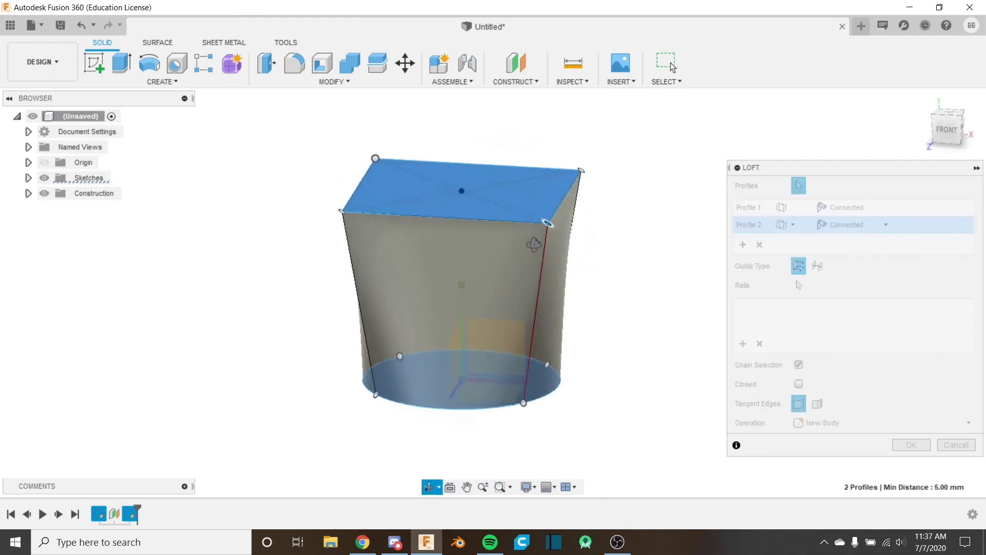
mouse_move(546, 257)
mouse_down()
mouse_move(458, 255)
mouse_move(545, 257)
mouse_up()
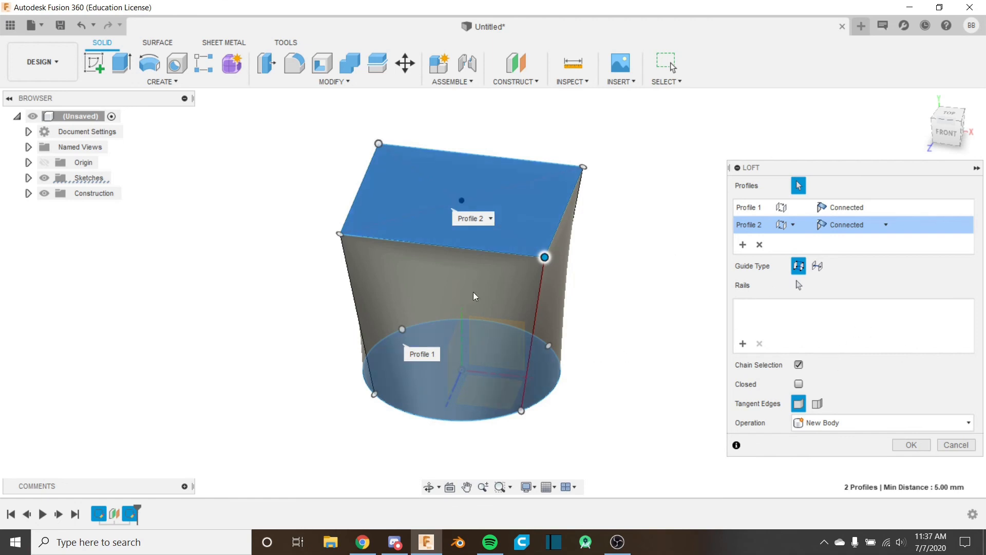
click(957, 445)
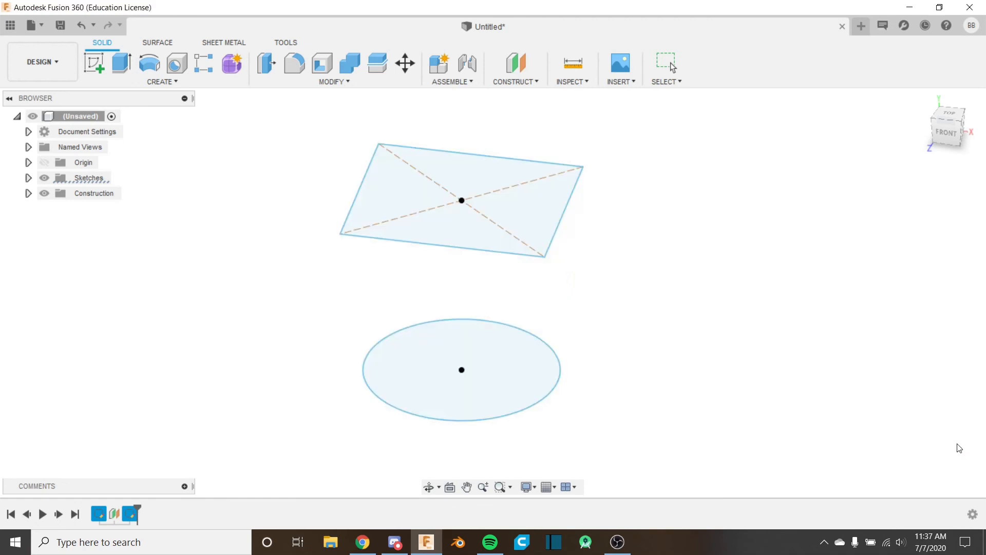
middle_drag(559, 286, 564, 311)
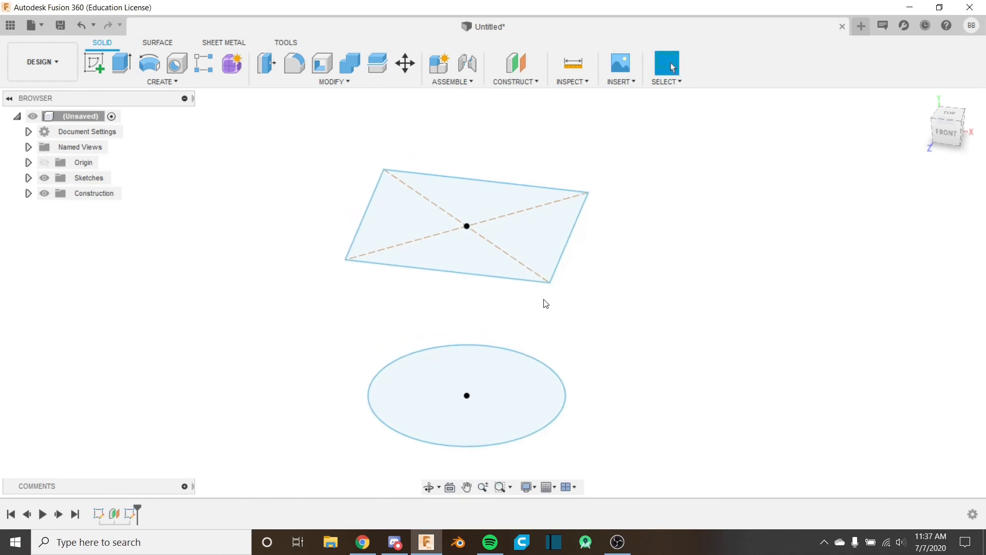
click(549, 266)
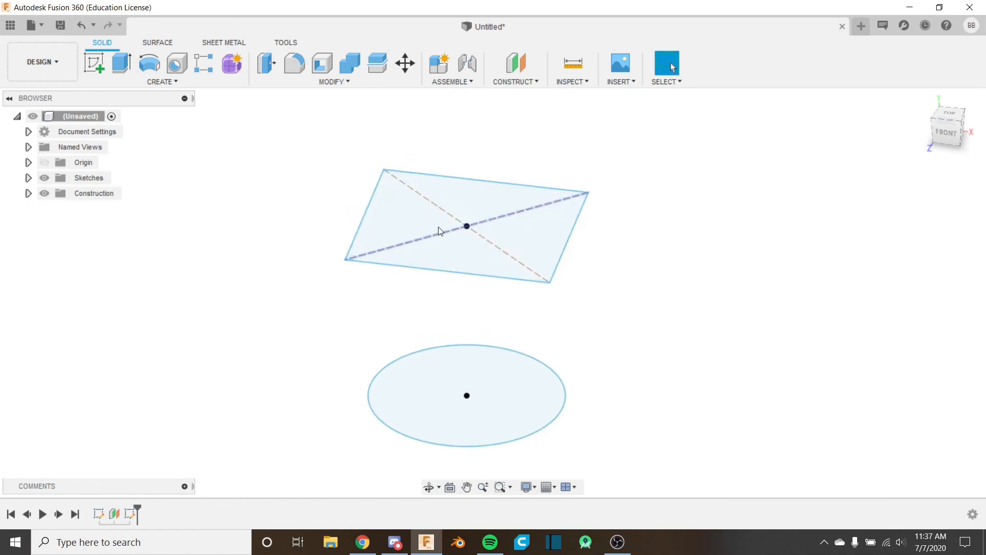
click(188, 85)
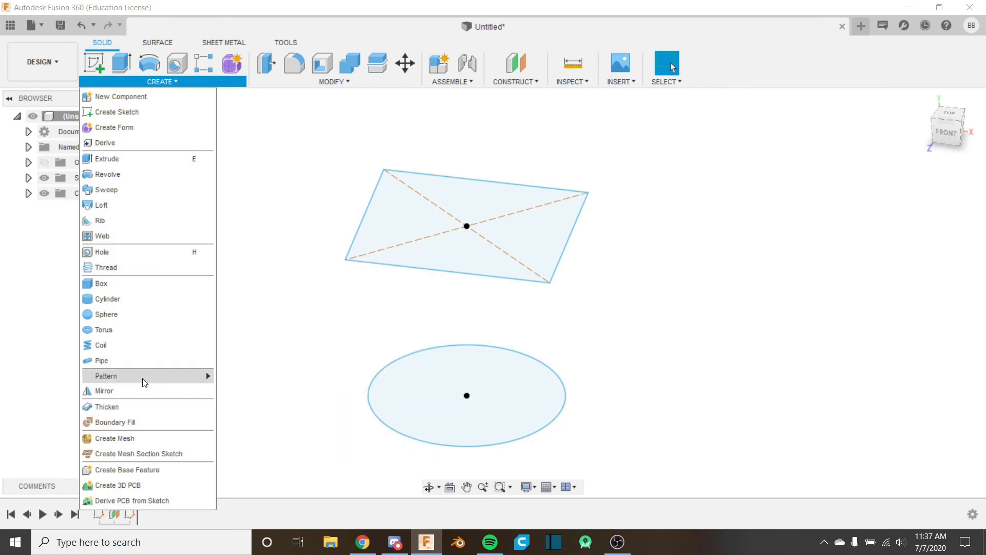
mouse_move(169, 377)
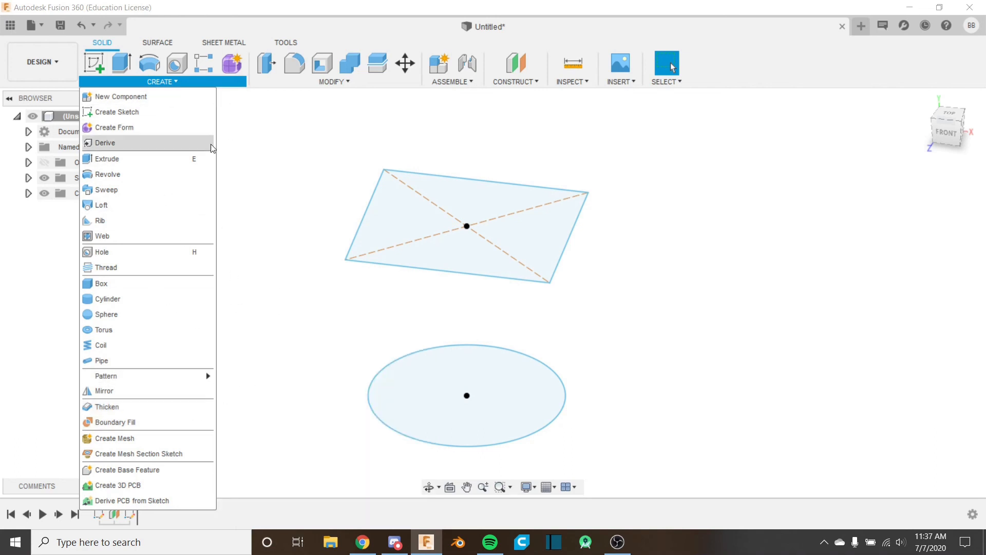
click(278, 246)
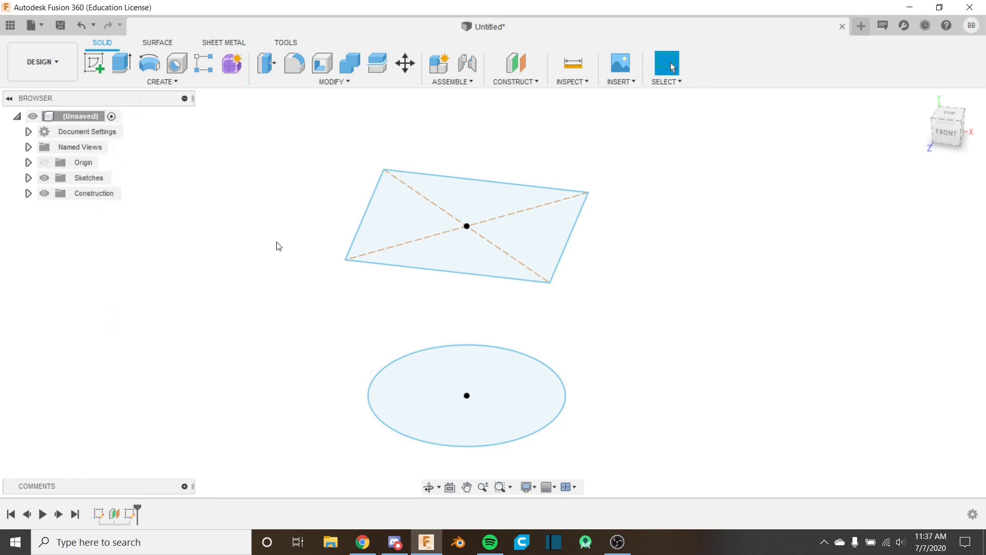